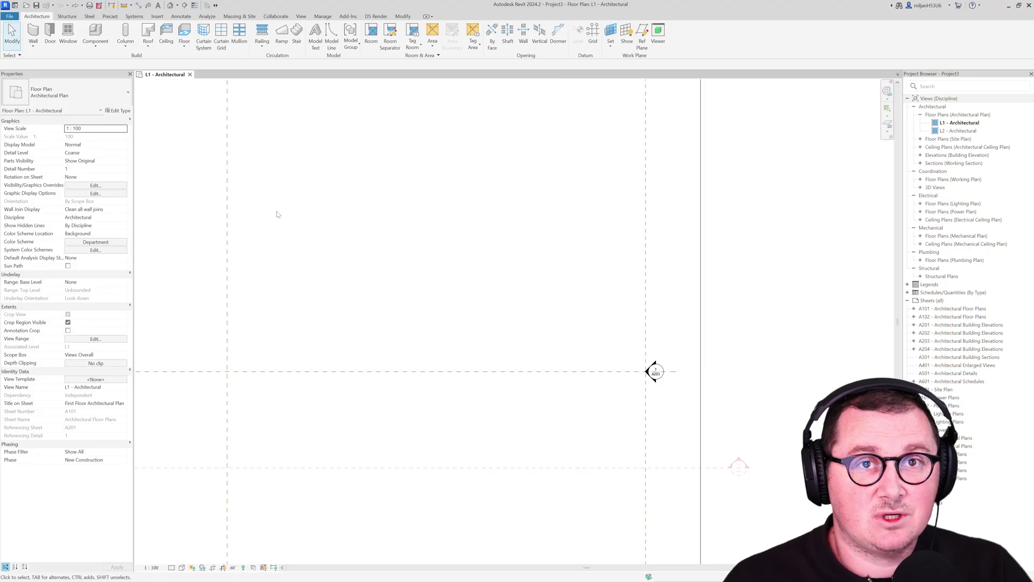
Start an architectural wall and duplicate the Generic - 200mm type as Generic - 400mm
{"action": "left_click", "coordinate": [39, 47]}
{"action": "left_click", "coordinate": [51, 60]}
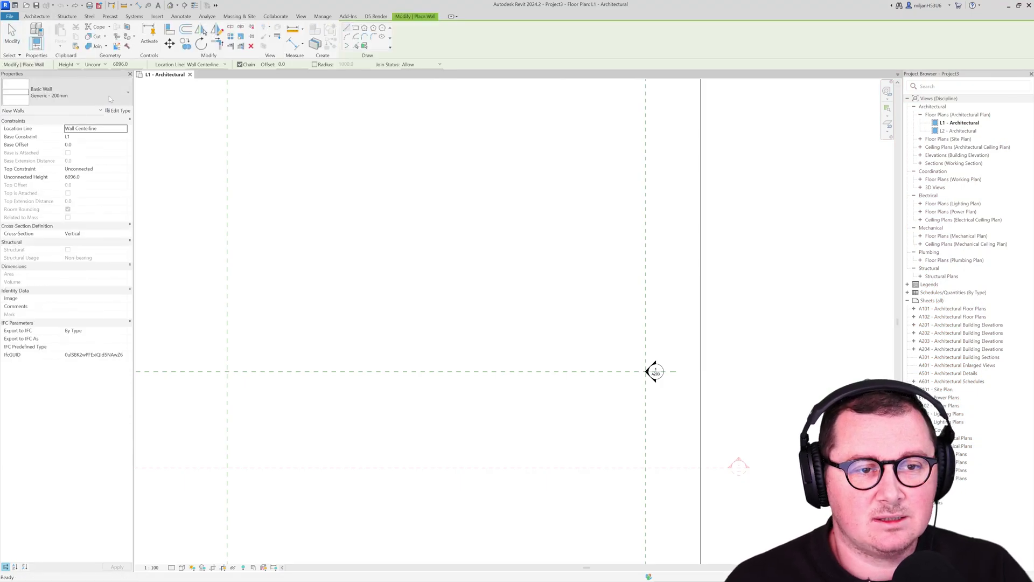
{"action": "left_click", "coordinate": [118, 111]}
{"action": "left_click", "coordinate": [848, 108]}
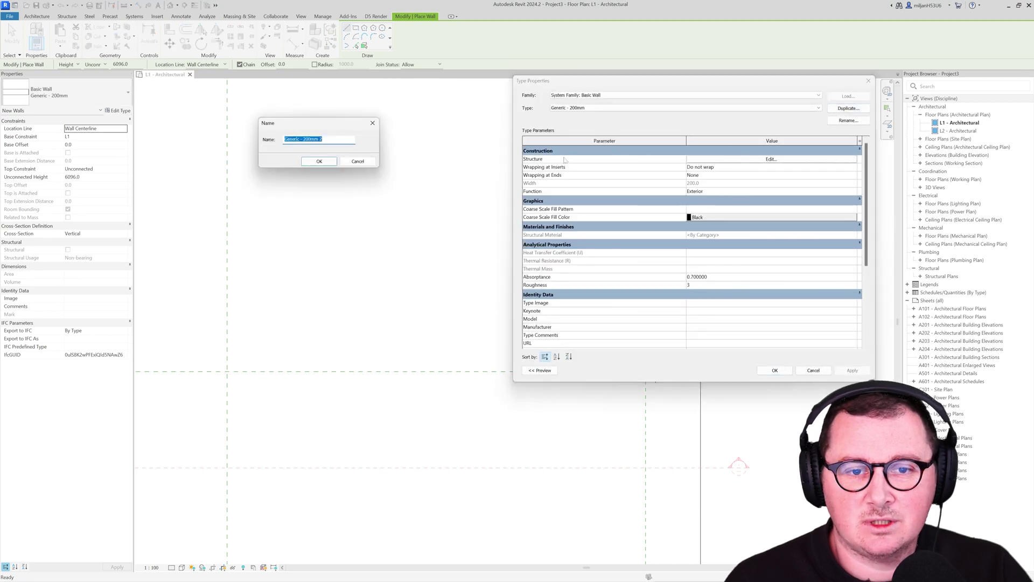
{"action": "left_click", "coordinate": [335, 139]}
{"action": "key", "text": "BackSpace"}
{"action": "type", "text": "4"}
{"action": "left_click", "coordinate": [319, 161]}
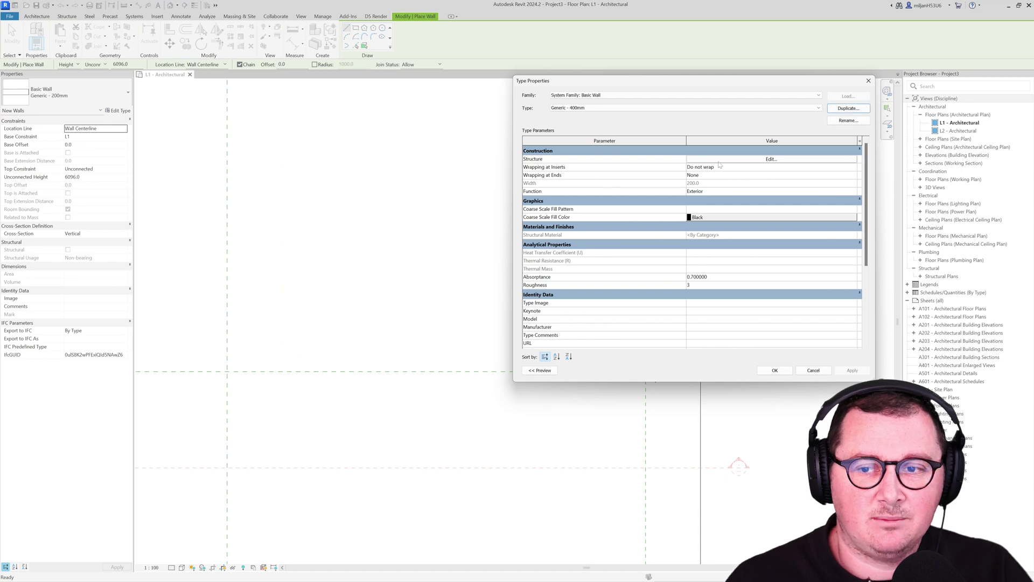
Set the structure layer thickness of the Generic - 400mm wall type to 400 mm
{"action": "left_click", "coordinate": [719, 161]}
{"action": "left_click", "coordinate": [695, 157]}
{"action": "type", "text": "4"}
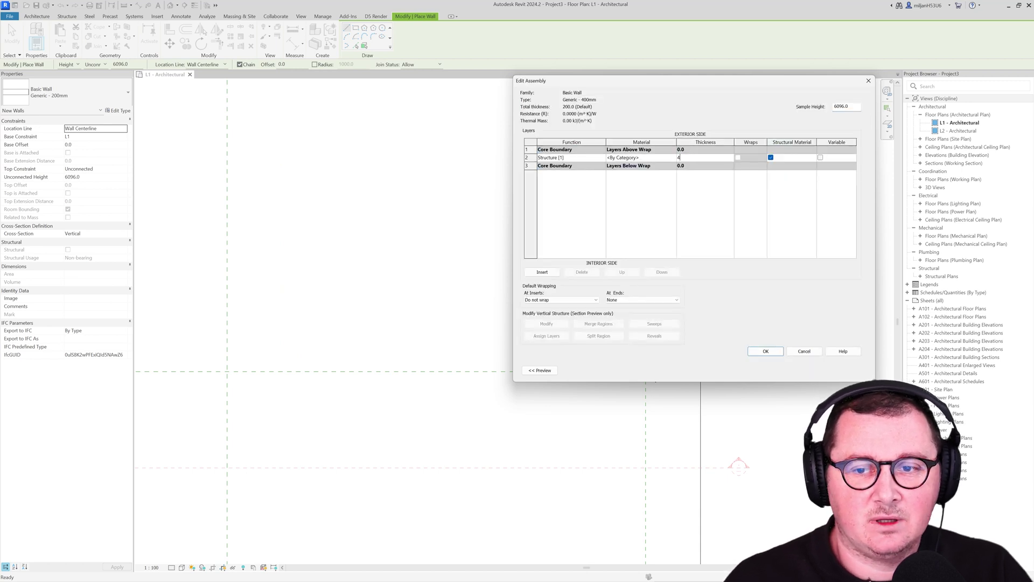
{"action": "type", "text": "00"}
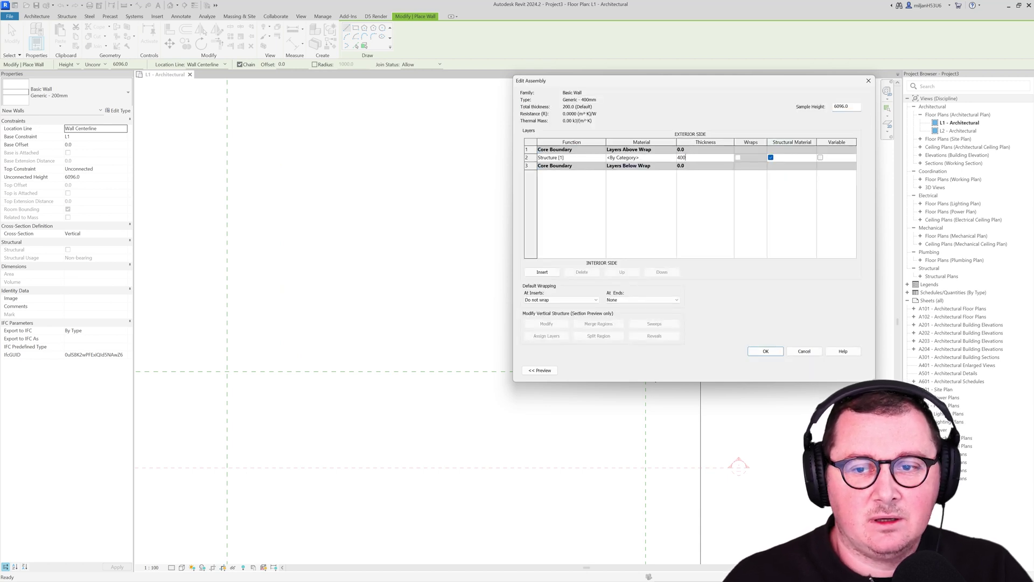
{"action": "left_click", "coordinate": [765, 351]}
{"action": "left_click", "coordinate": [766, 370]}
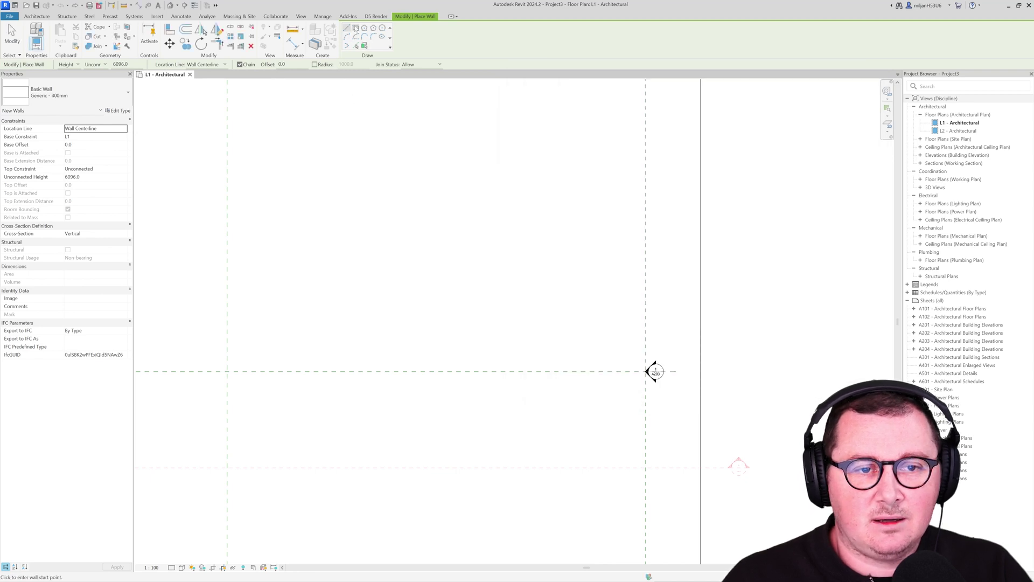
Set the new walls' location line to Finish Face: Exterior and their top constraint to Up to level: L2
{"action": "left_click", "coordinate": [213, 65]}
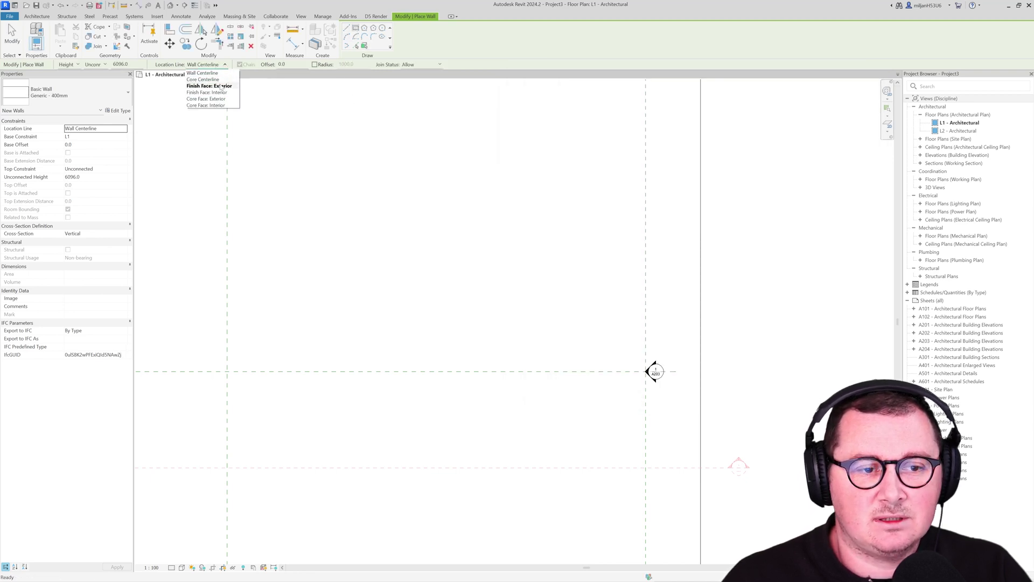
{"action": "left_click", "coordinate": [221, 87]}
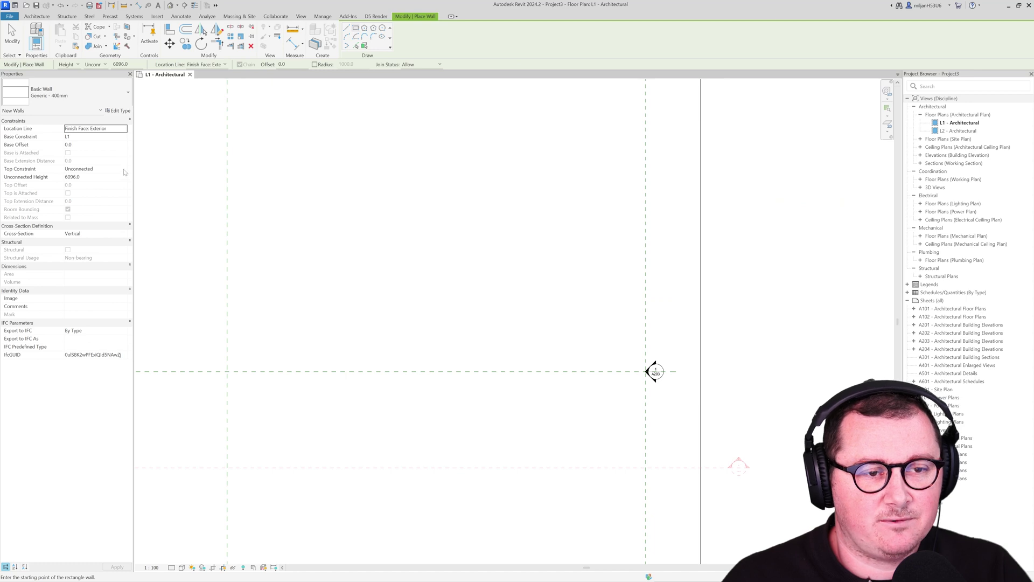
{"action": "left_click", "coordinate": [125, 169]}
{"action": "left_click", "coordinate": [86, 191]}
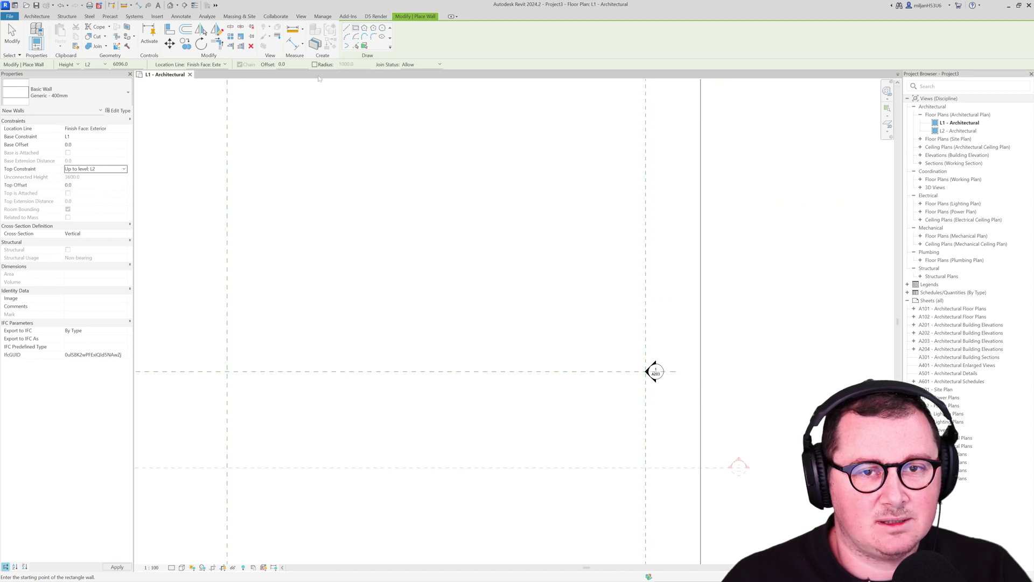
Draw a rectangle of walls about 9000 by 7000 mm inside the elevation markers of the L1 plan
{"action": "left_click", "coordinate": [298, 316]}
{"action": "left_click", "coordinate": [413, 225]}
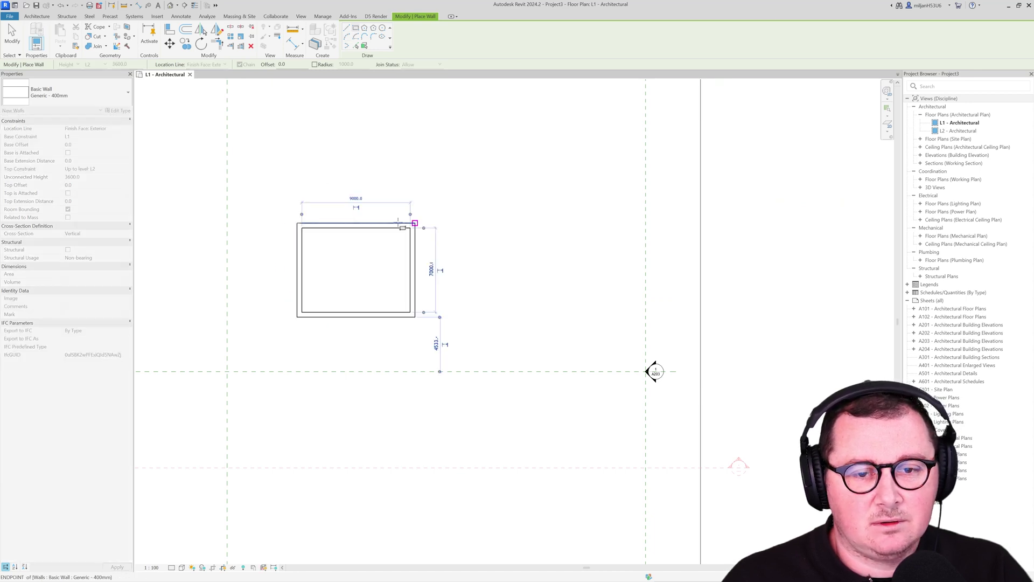
{"action": "key", "text": "Escape"}
{"action": "key", "text": "Escape"}
{"action": "left_click", "coordinate": [342, 231]}
{"action": "key", "text": "Escape"}
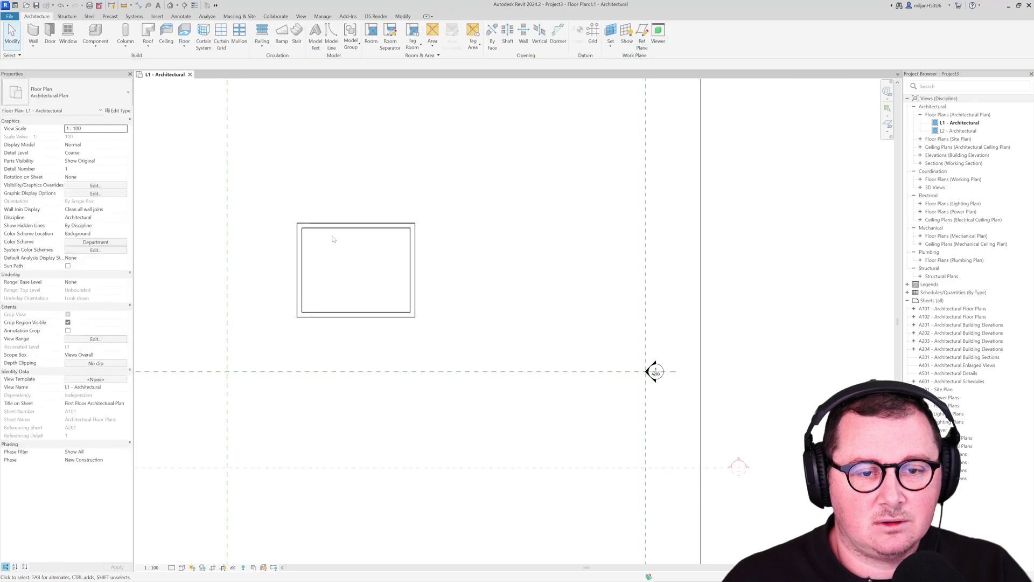
Flip the whole chain of four walls to swap their interior and exterior sides
{"action": "key", "text": "Tab"}
{"action": "left_click", "coordinate": [332, 231]}
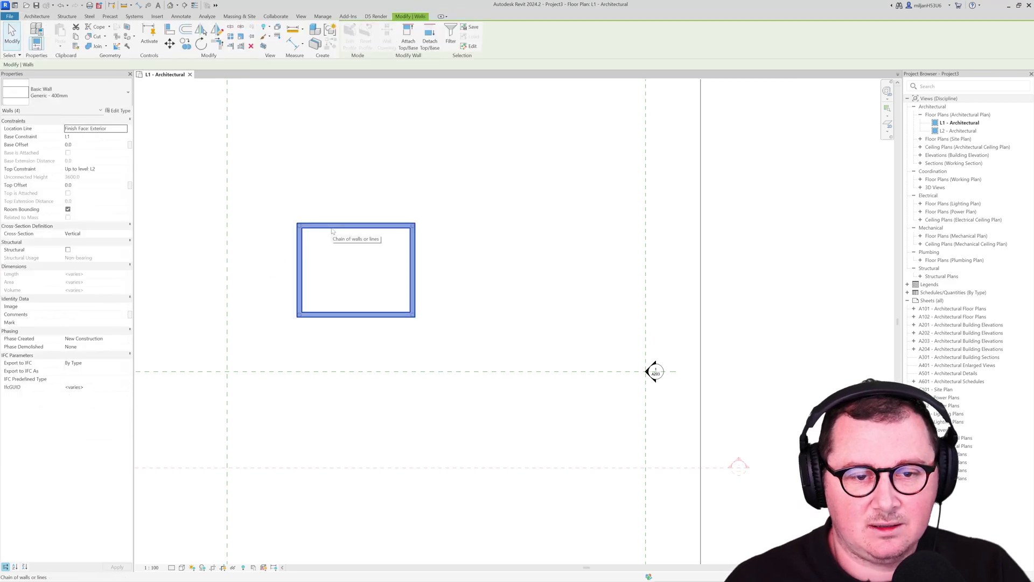
{"action": "key", "text": "space"}
{"action": "scroll", "coordinate": [334, 206], "scroll_direction": "up", "scroll_amount": 4}
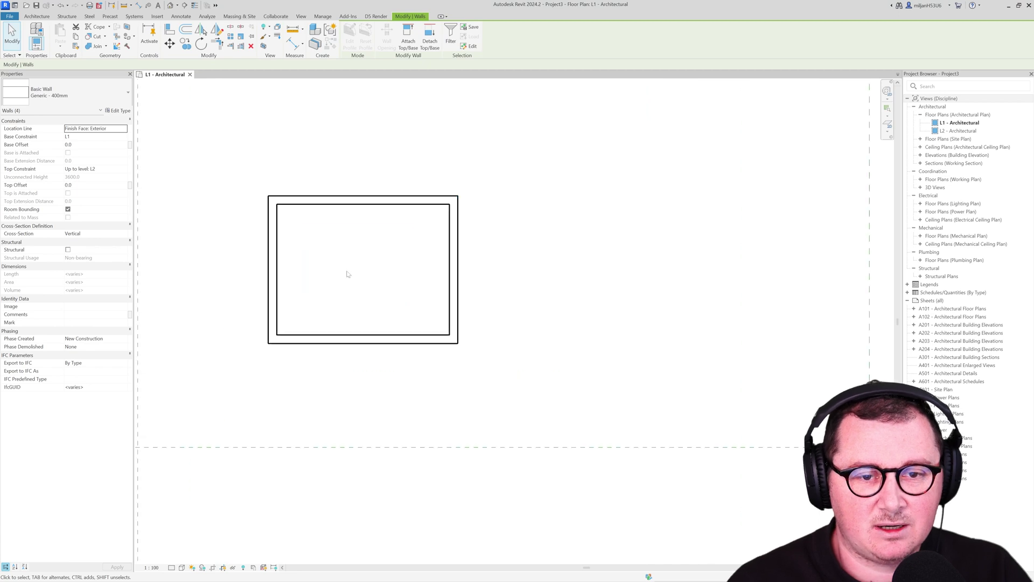
{"action": "key", "text": "Escape"}
Move the left wall to make the clear horizontal distance between the side walls 6000 mm
{"action": "left_click", "coordinate": [329, 193]}
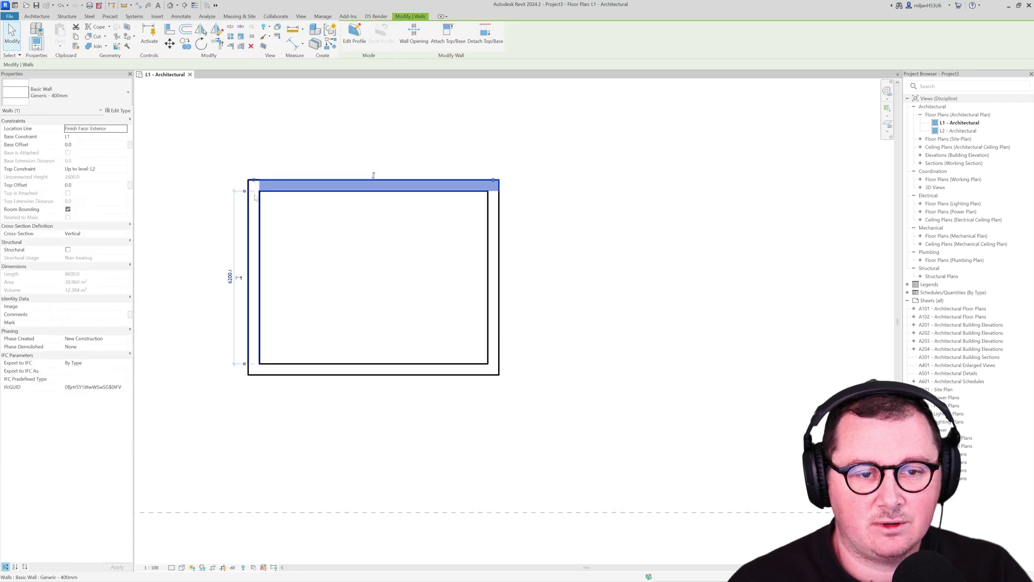
{"action": "left_click", "coordinate": [253, 229]}
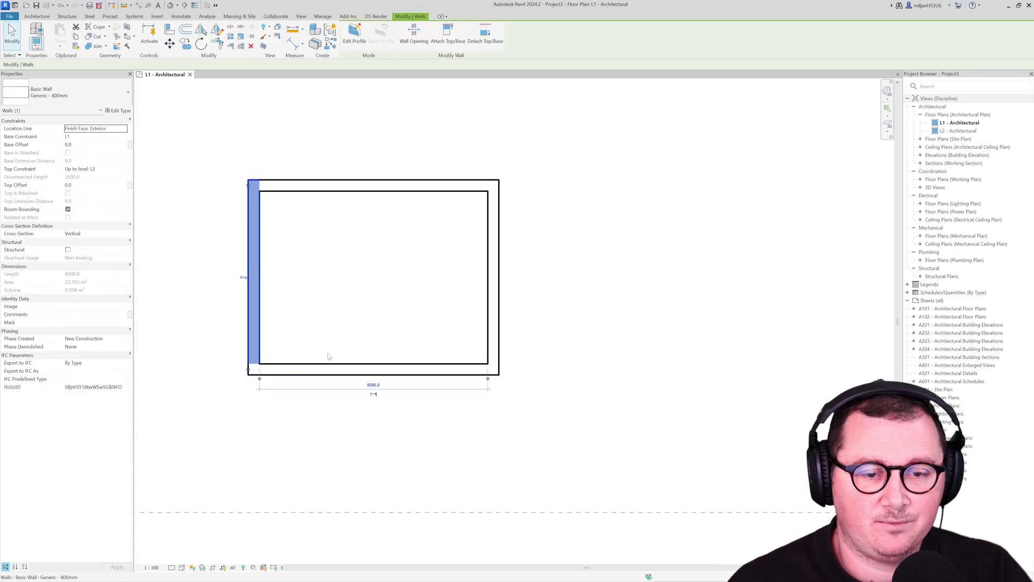
{"action": "scroll", "coordinate": [316, 329], "scroll_direction": "down", "scroll_amount": 2}
{"action": "left_click", "coordinate": [351, 358]}
{"action": "type", "text": "620"}
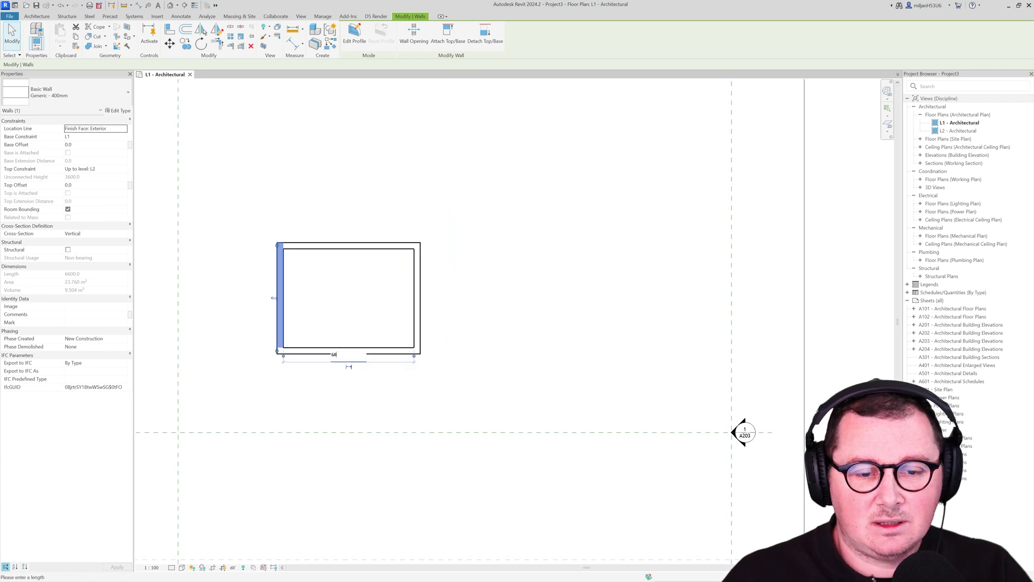
{"action": "type", "text": "0.0"}
{"action": "key", "text": "Return"}
Move the upper wall to make the clear vertical distance to the lower wall 6000 mm
{"action": "left_click", "coordinate": [350, 246]}
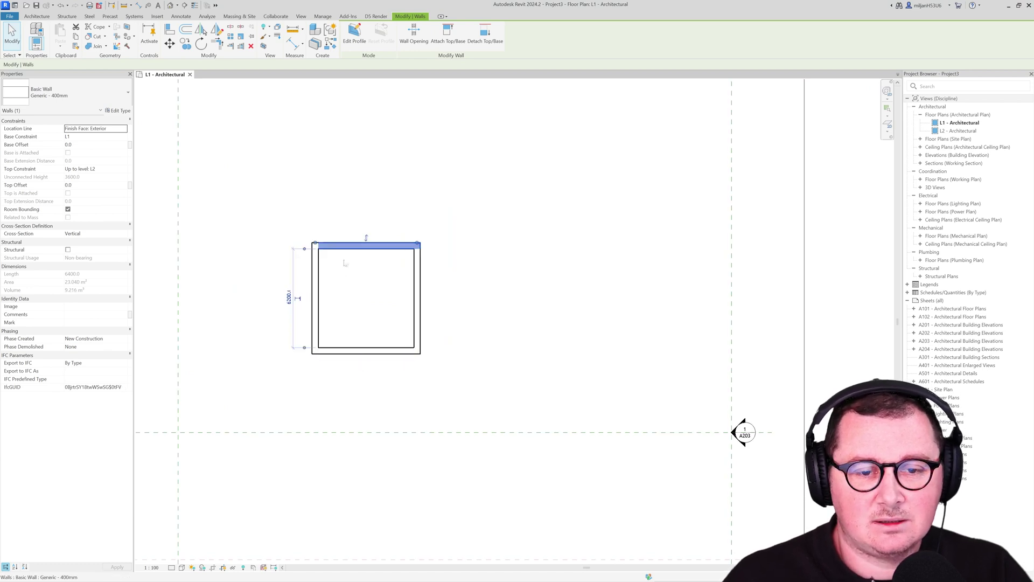
{"action": "left_click", "coordinate": [289, 297]}
{"action": "type", "text": "600"}
{"action": "key", "text": "Return"}
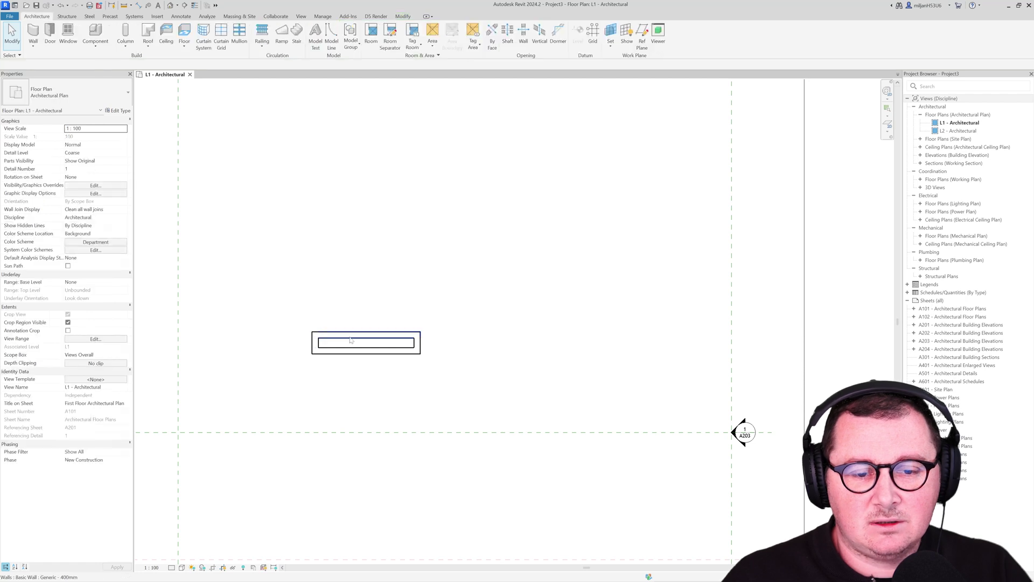
{"action": "left_click", "coordinate": [289, 345]}
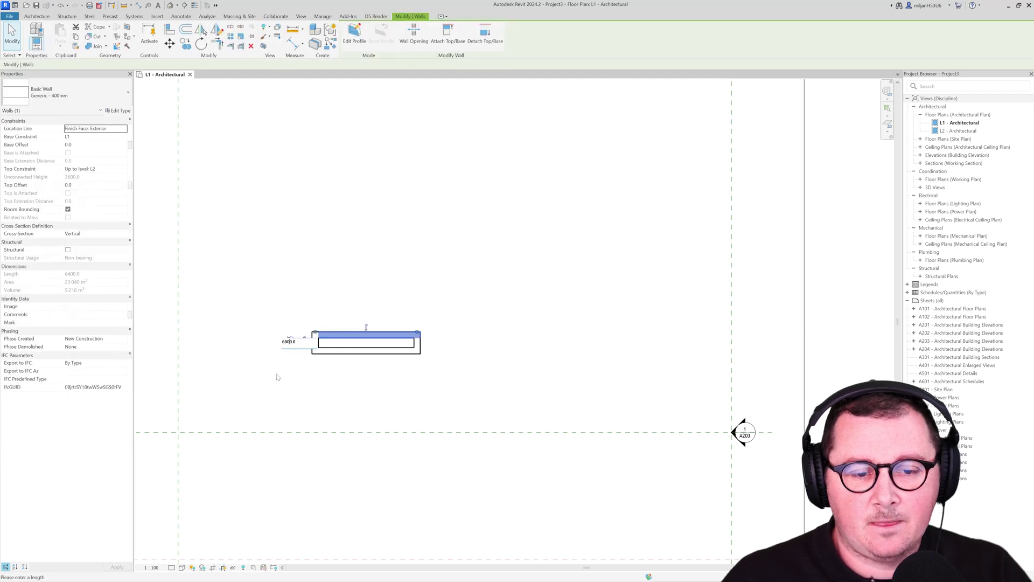
{"action": "key", "text": "Return"}
{"action": "left_click", "coordinate": [424, 377]}
{"action": "scroll", "coordinate": [424, 370], "scroll_direction": "up", "scroll_amount": 1}
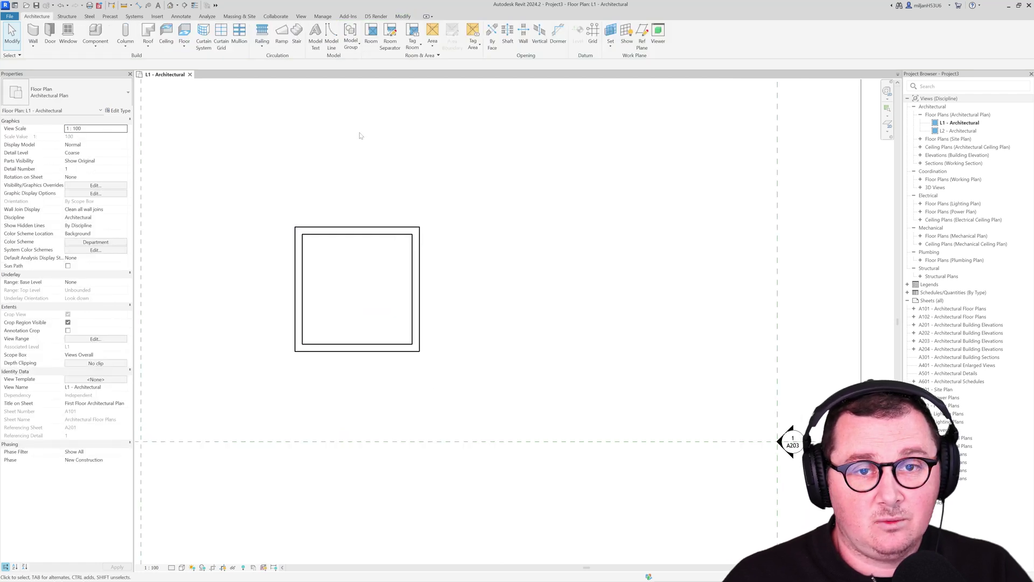
Round the upper-left wall corner with a fillet arc of 1000 mm fixed radius
{"action": "middle_click_drag", "start_coordinate": [361, 136], "coordinate": [302, 111]}
{"action": "left_click", "coordinate": [300, 213]}
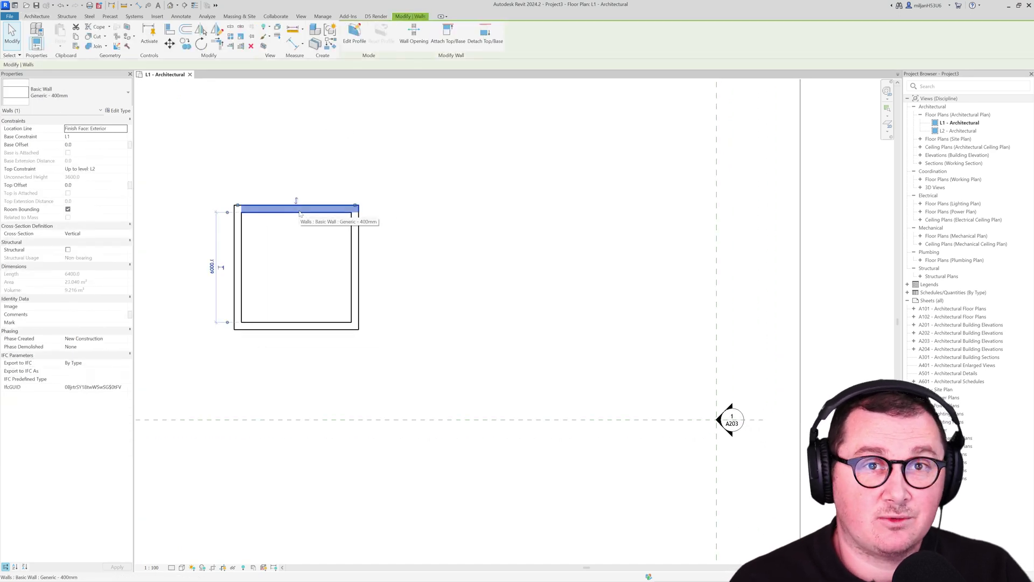
{"action": "key", "text": "w"}
{"action": "key", "text": "a"}
{"action": "left_click", "coordinate": [365, 46]}
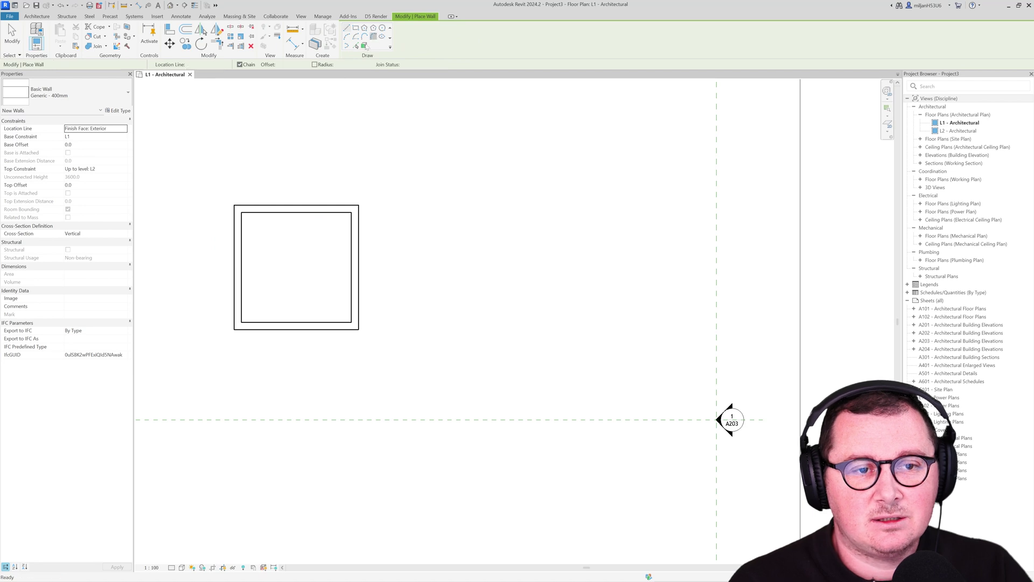
{"action": "left_click", "coordinate": [262, 64]}
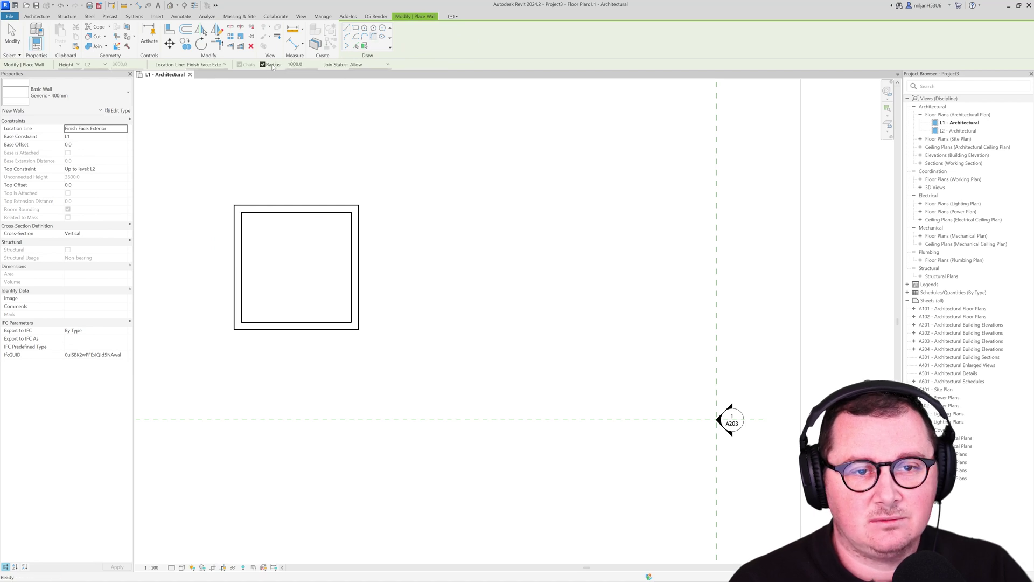
{"action": "left_click", "coordinate": [298, 206]}
{"action": "left_click", "coordinate": [235, 246]}
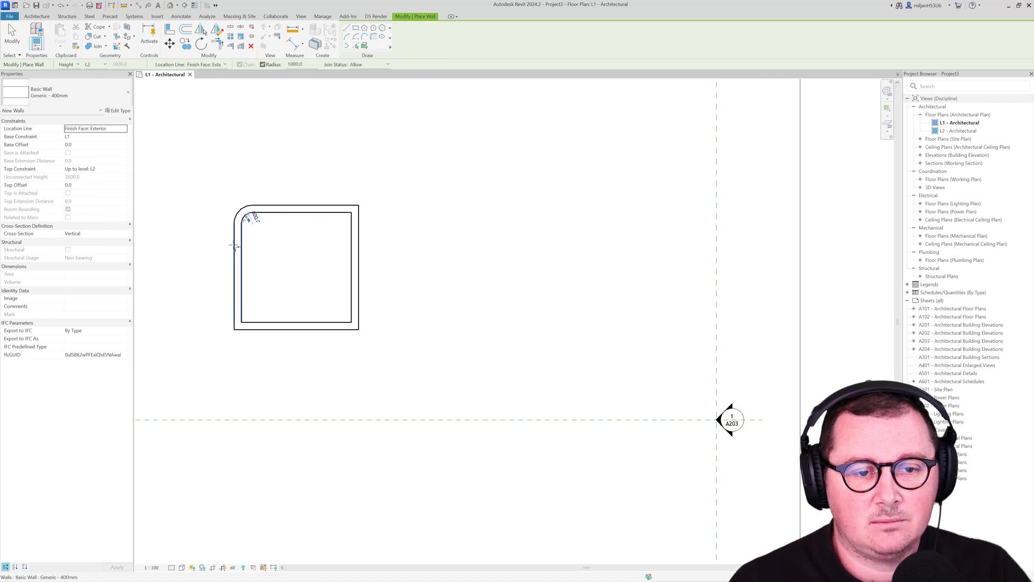
Round the remaining three wall corners with the same fillet radius and end the wall command
{"action": "left_click", "coordinate": [235, 263]}
{"action": "left_click", "coordinate": [275, 330]}
{"action": "left_click", "coordinate": [294, 329]}
{"action": "left_click", "coordinate": [359, 285]}
{"action": "left_click", "coordinate": [340, 209]}
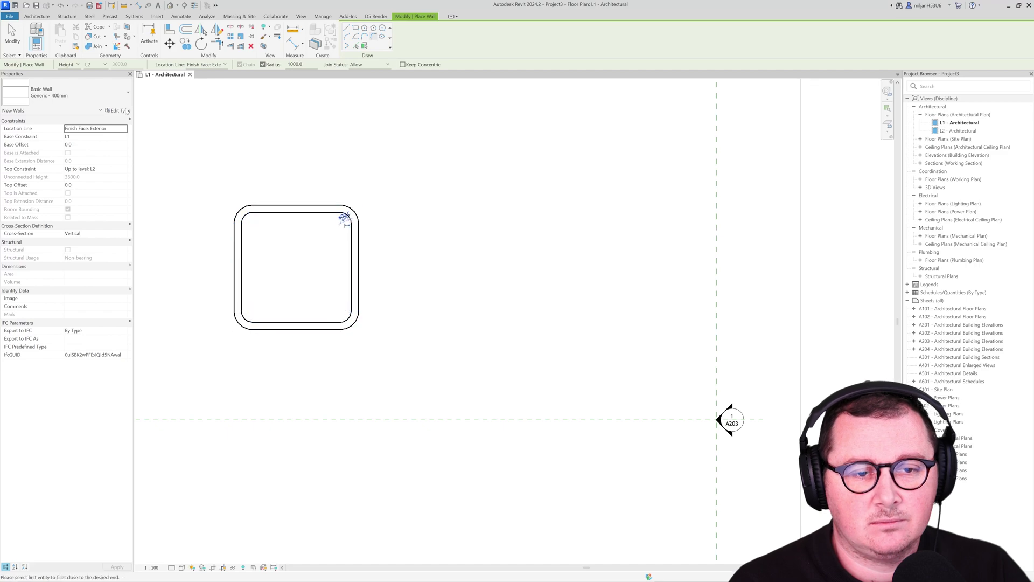
{"action": "key", "text": "Escape"}
{"action": "key", "text": "Escape"}
Open the default 3D view, hide all annotation categories in it, and frame the rounded wall box
{"action": "left_click", "coordinate": [171, 6]}
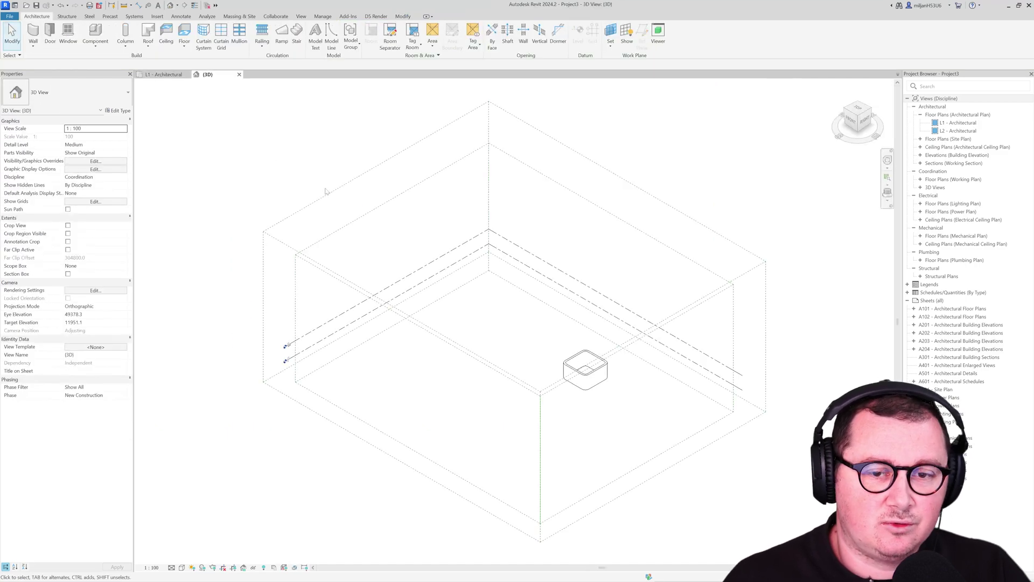
{"action": "key", "text": "v"}
{"action": "key", "text": "v"}
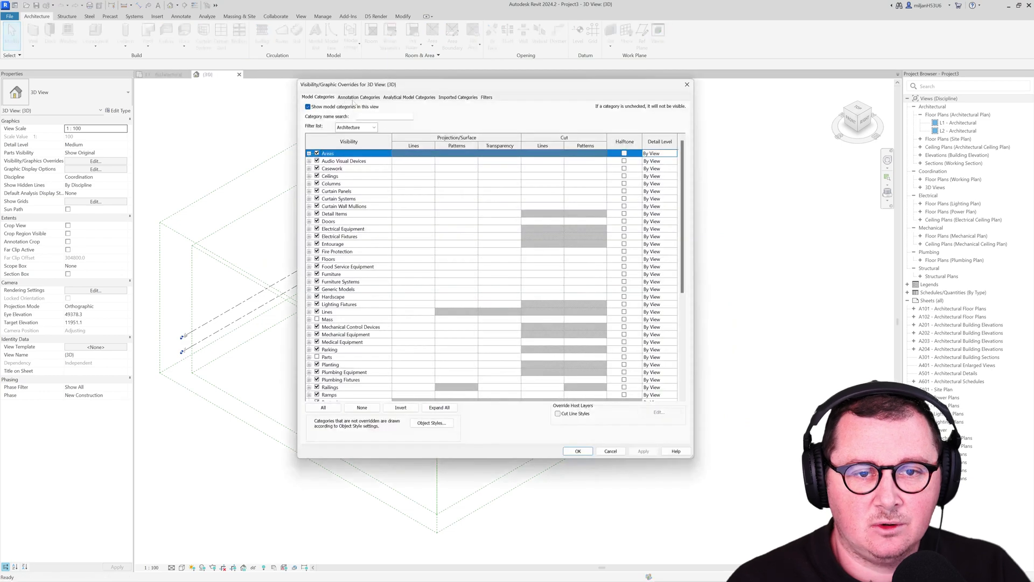
{"action": "left_click", "coordinate": [345, 98]}
{"action": "left_click", "coordinate": [341, 106]}
{"action": "left_click", "coordinate": [577, 452]}
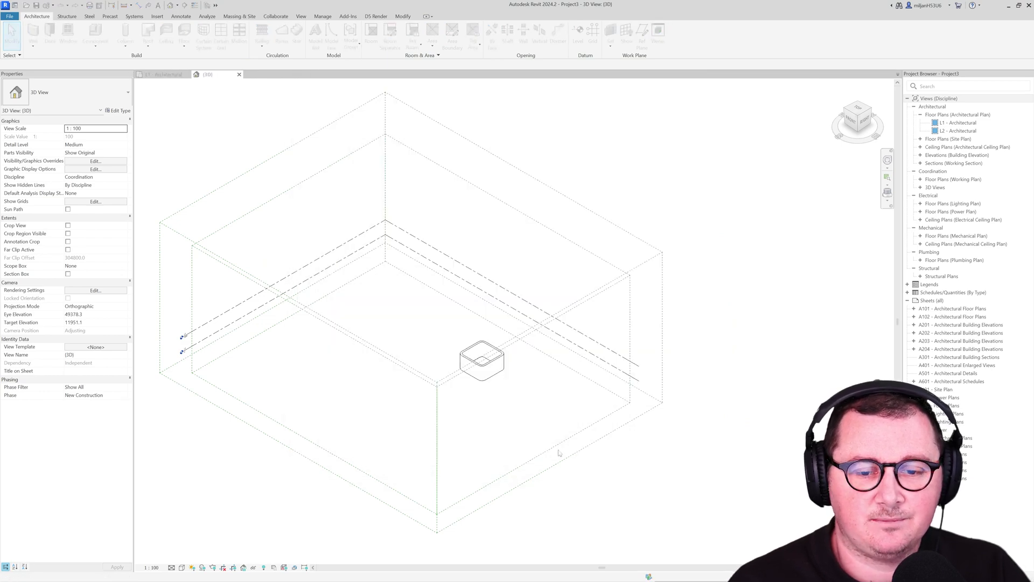
{"action": "left_click", "coordinate": [493, 353]}
{"action": "middle_click_drag", "start_coordinate": [467, 354], "coordinate": [507, 380], "text": "shift"}
{"action": "left_click", "coordinate": [407, 460]}
{"action": "middle_click_drag", "start_coordinate": [402, 462], "coordinate": [353, 409], "text": "shift"}
{"action": "scroll", "coordinate": [296, 337], "scroll_direction": "up", "scroll_amount": 2}
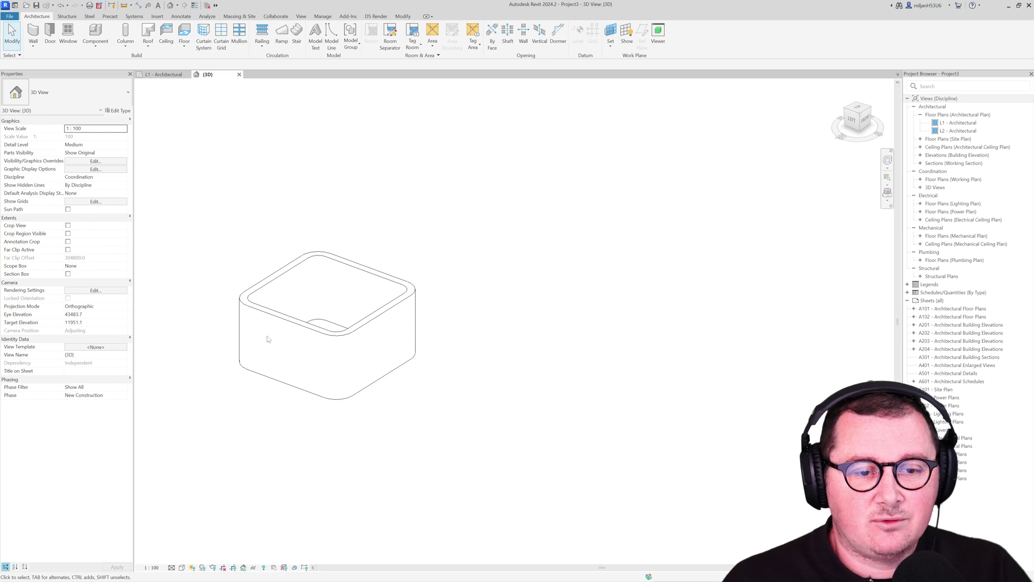
{"action": "left_click", "coordinate": [95, 48]}
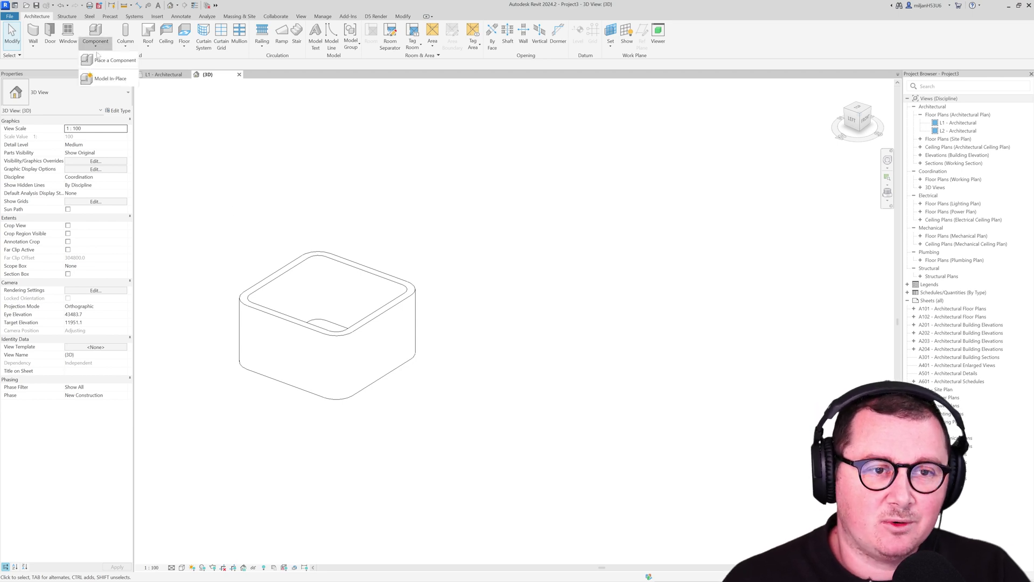
{"action": "left_click", "coordinate": [108, 82]}
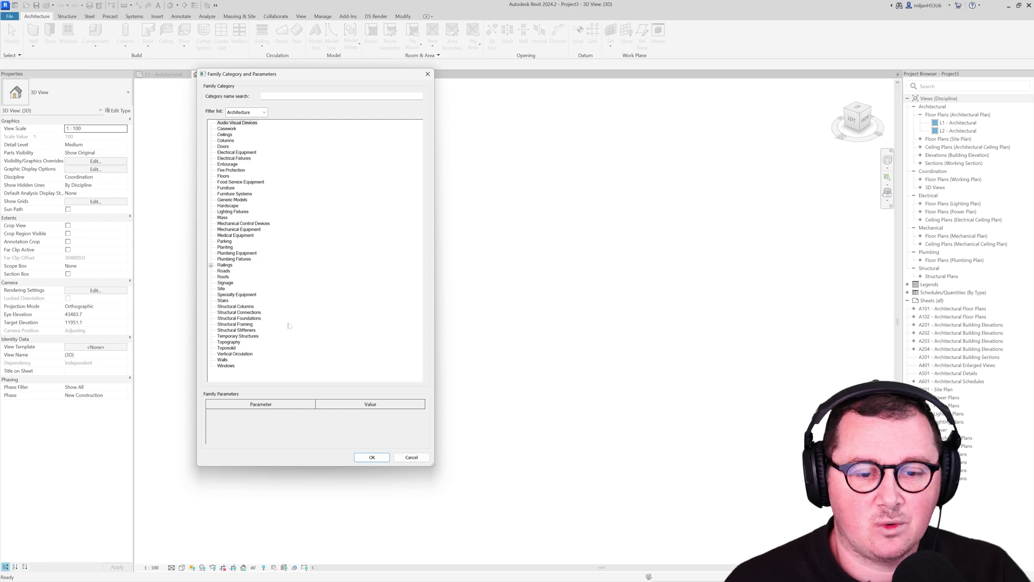
{"action": "left_click", "coordinate": [412, 457]}
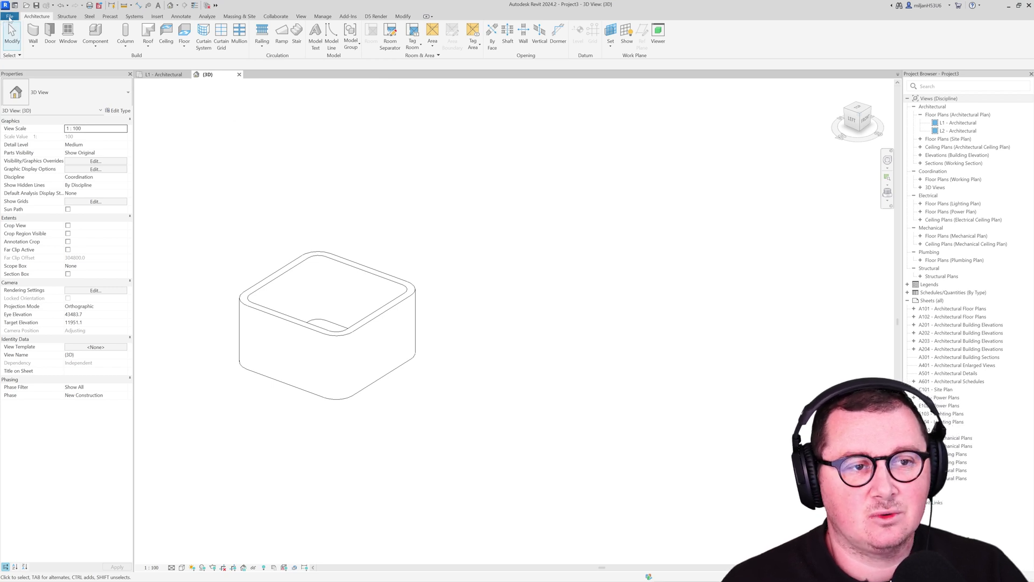
Create a new family from the Metric Profile.rft template
{"action": "left_click", "coordinate": [10, 17]}
{"action": "mouse_move", "coordinate": [56, 53]}
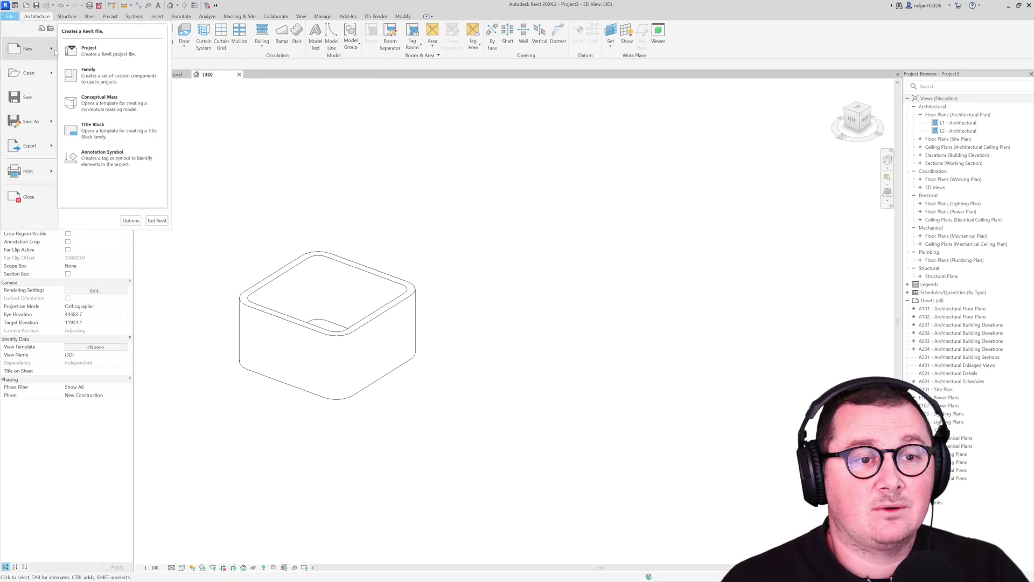
{"action": "left_click", "coordinate": [89, 77]}
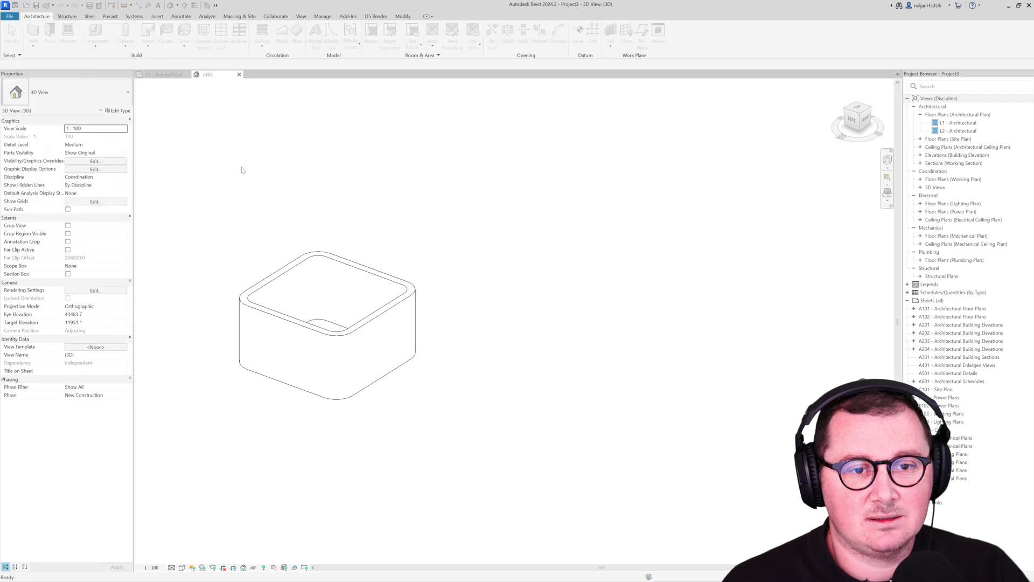
{"action": "scroll", "coordinate": [195, 284], "scroll_direction": "down", "scroll_amount": 15}
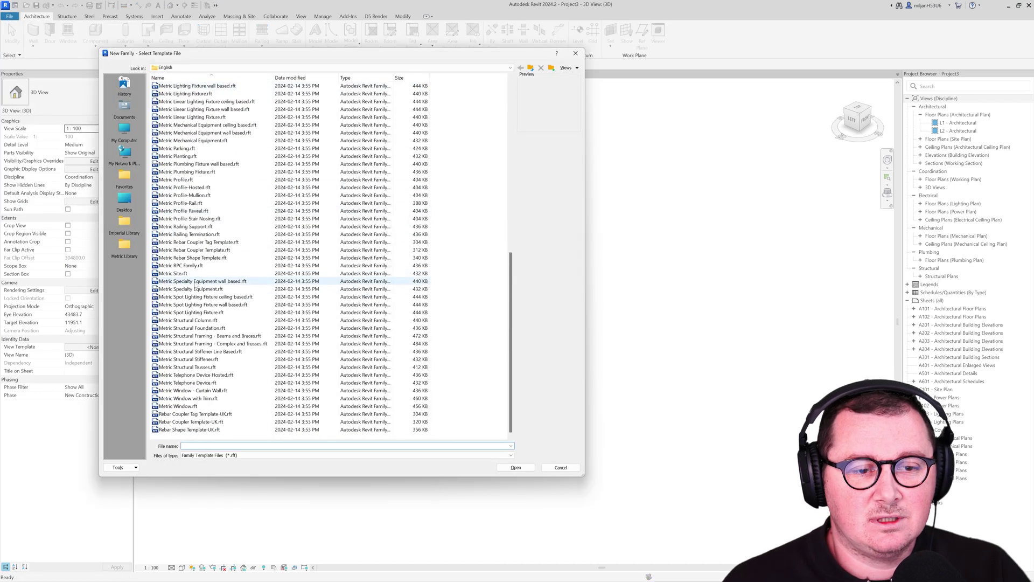
{"action": "left_click", "coordinate": [215, 179]}
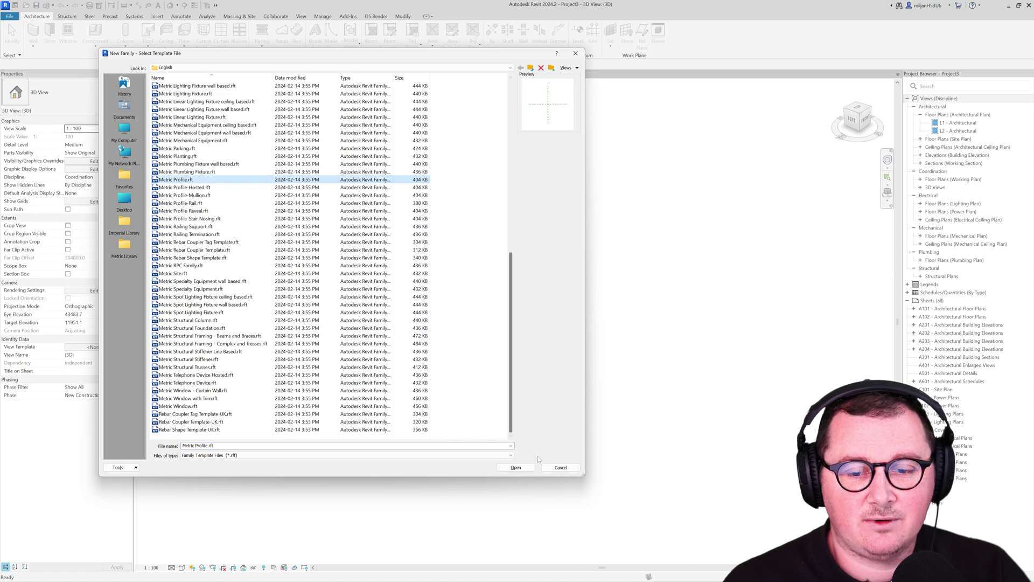
{"action": "left_click", "coordinate": [515, 467]}
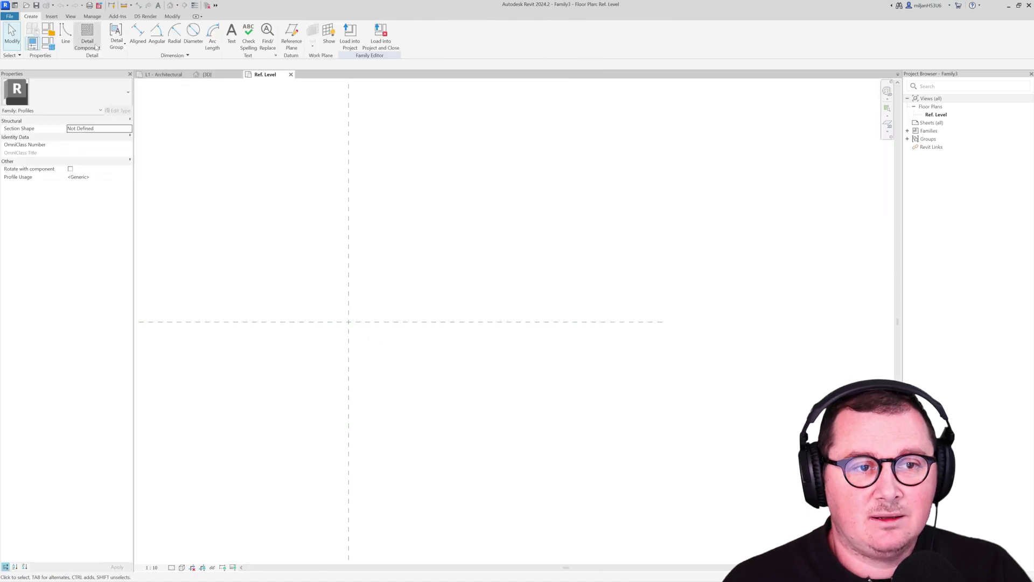
Draw a 400 mm horizontal line to the right and a 400 mm vertical line upward from the reference plane intersection
{"action": "left_click", "coordinate": [65, 33]}
{"action": "left_click", "coordinate": [348, 320]}
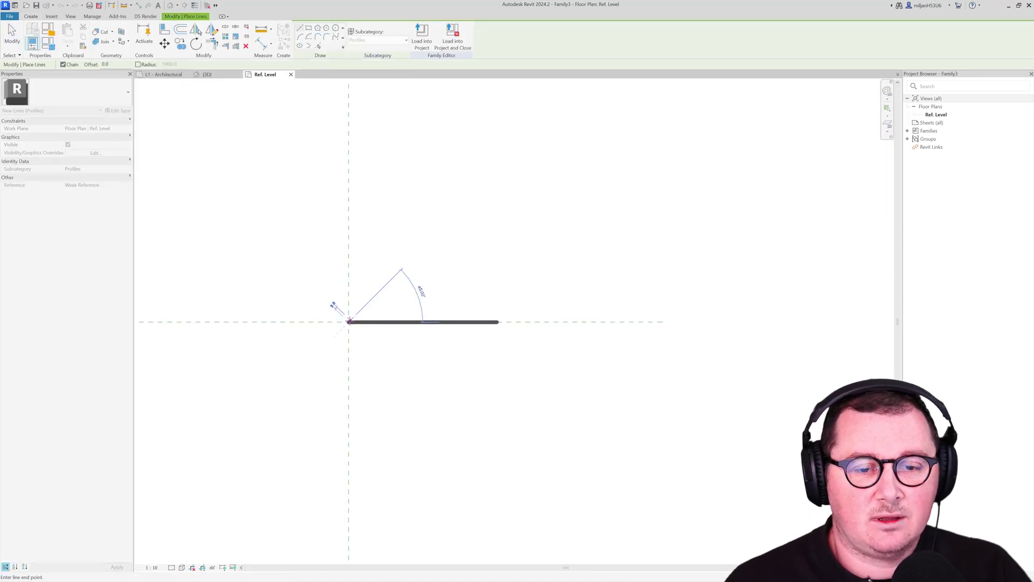
{"action": "type", "text": "400"}
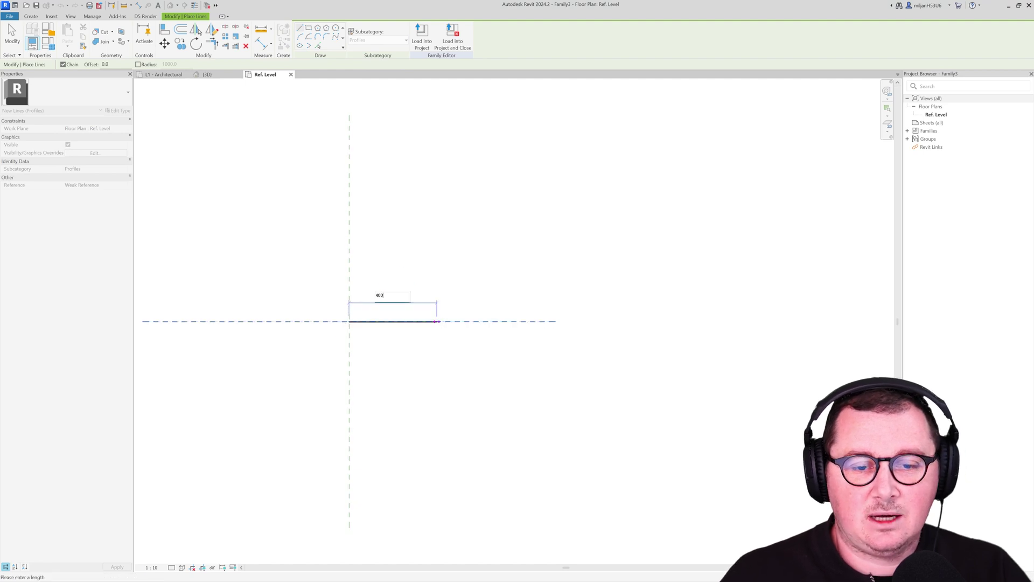
{"action": "key", "text": "Return"}
{"action": "right_click", "coordinate": [435, 272]}
{"action": "left_click", "coordinate": [438, 278]}
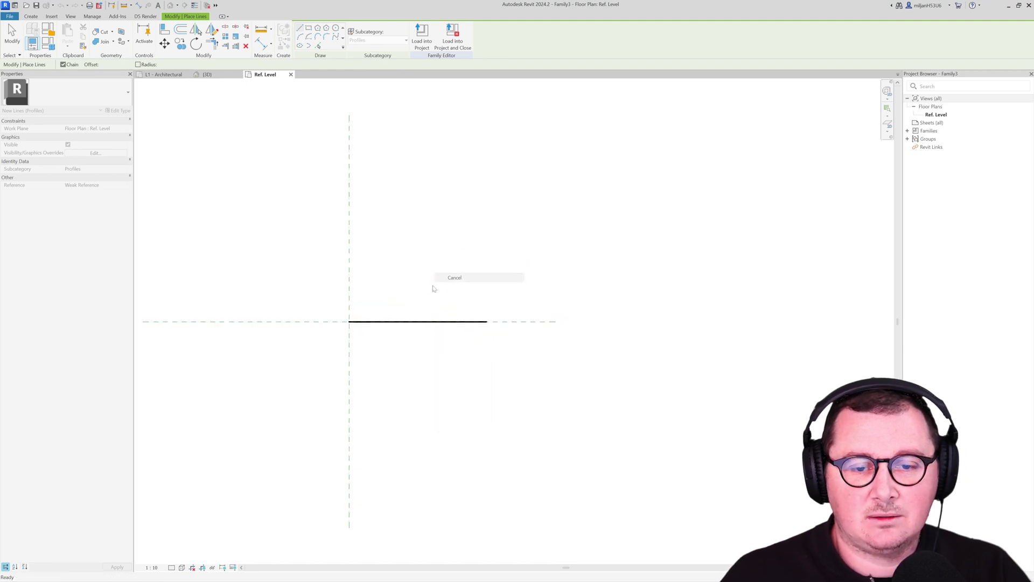
{"action": "left_click", "coordinate": [349, 322]}
{"action": "type", "text": "400"}
{"action": "key", "text": "Return"}
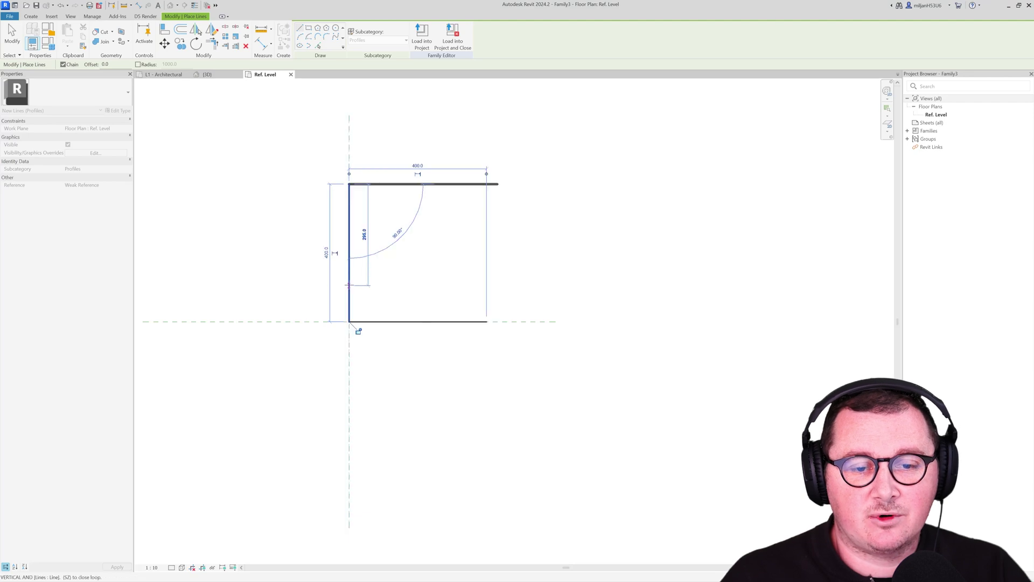
Close the profile into a quarter circle with a 400 mm radius arc joining the free line ends, and end the line command
{"action": "left_click", "coordinate": [300, 37]}
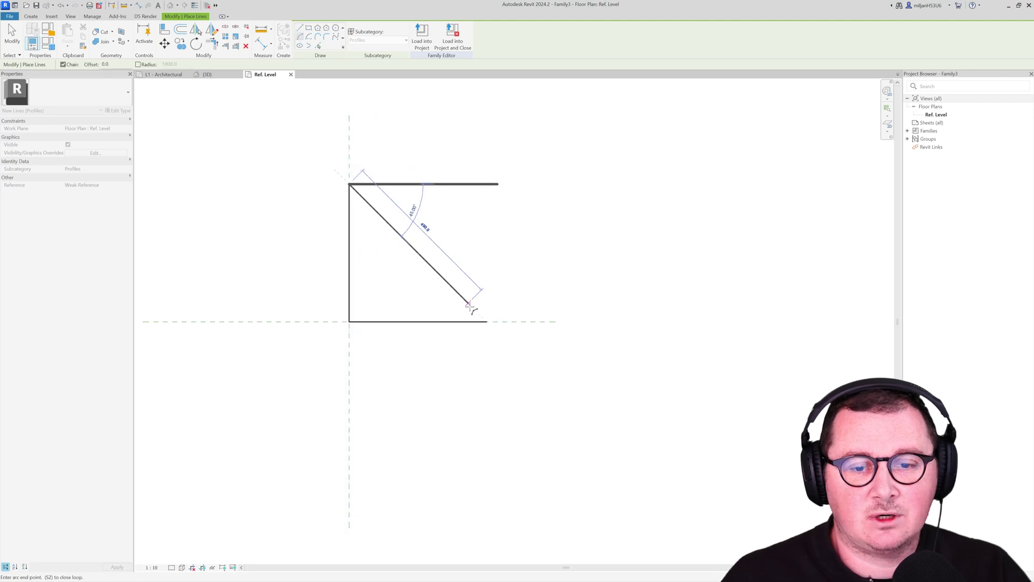
{"action": "left_click", "coordinate": [486, 322]}
{"action": "left_click", "coordinate": [445, 235]}
{"action": "key", "text": "Escape"}
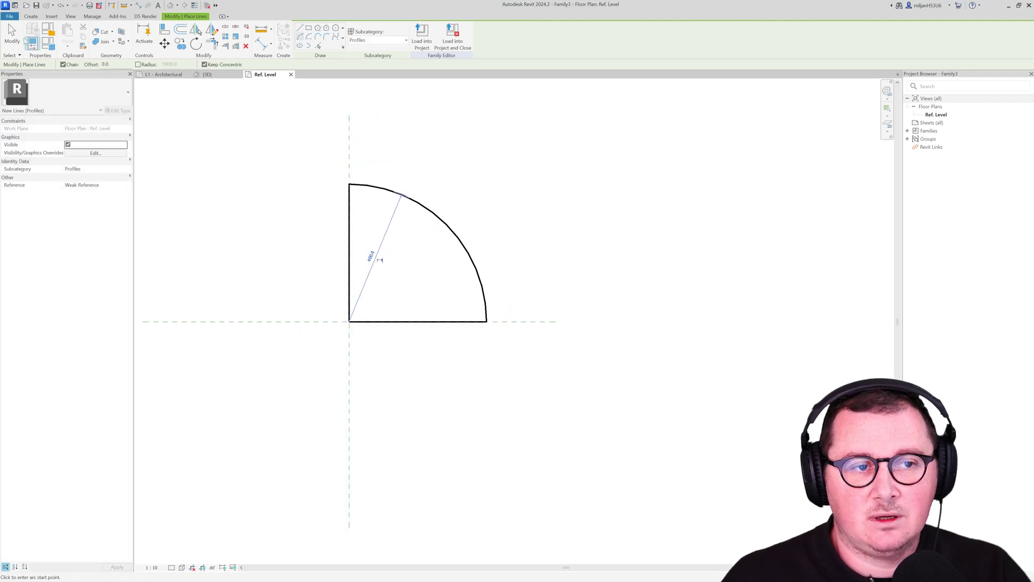
{"action": "left_click", "coordinate": [12, 35]}
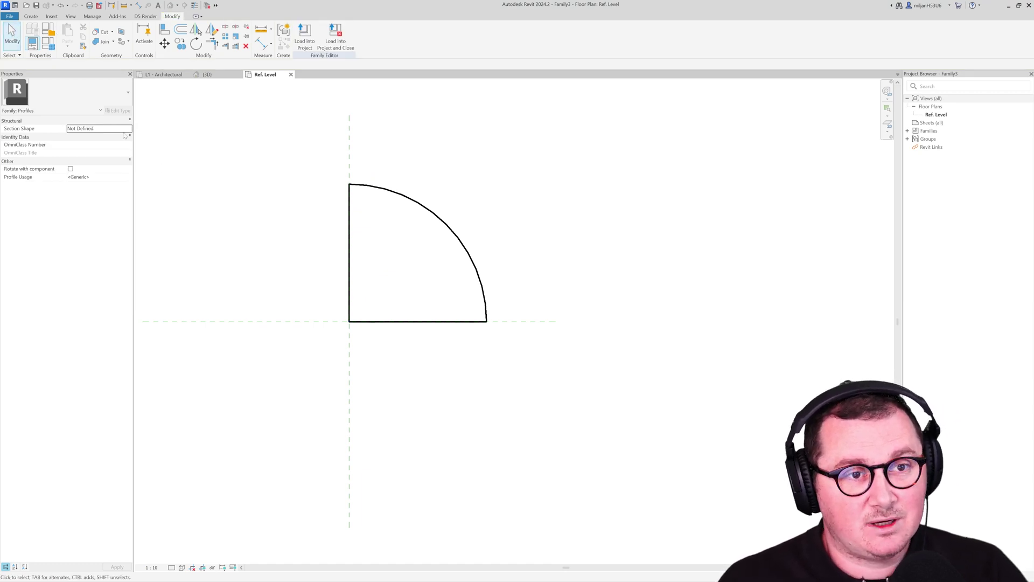
Set the family's profile usage to Wall Sweep
{"action": "left_click", "coordinate": [50, 30]}
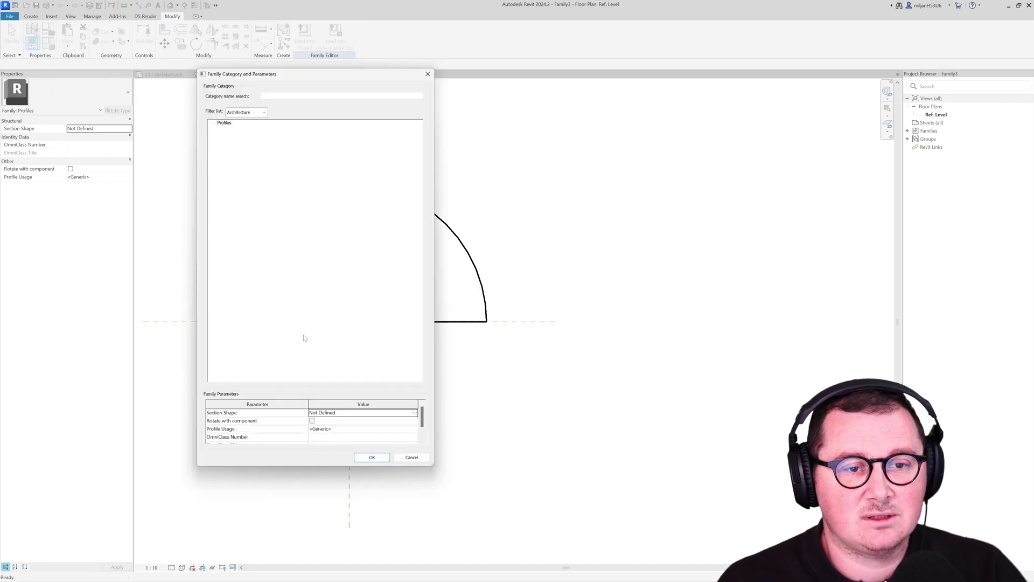
{"action": "left_click", "coordinate": [414, 430]}
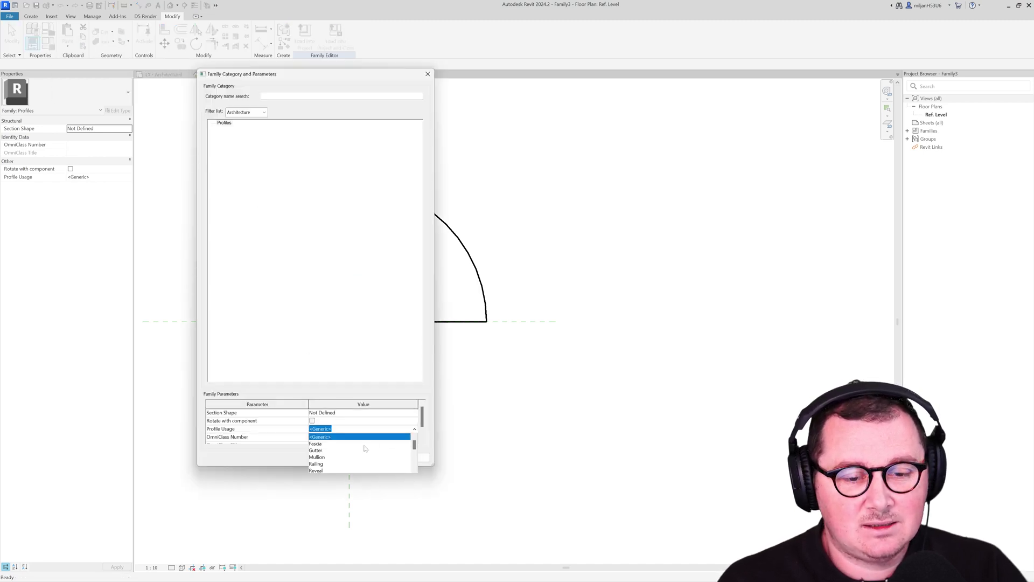
{"action": "scroll", "coordinate": [365, 448], "scroll_direction": "down", "scroll_amount": 3}
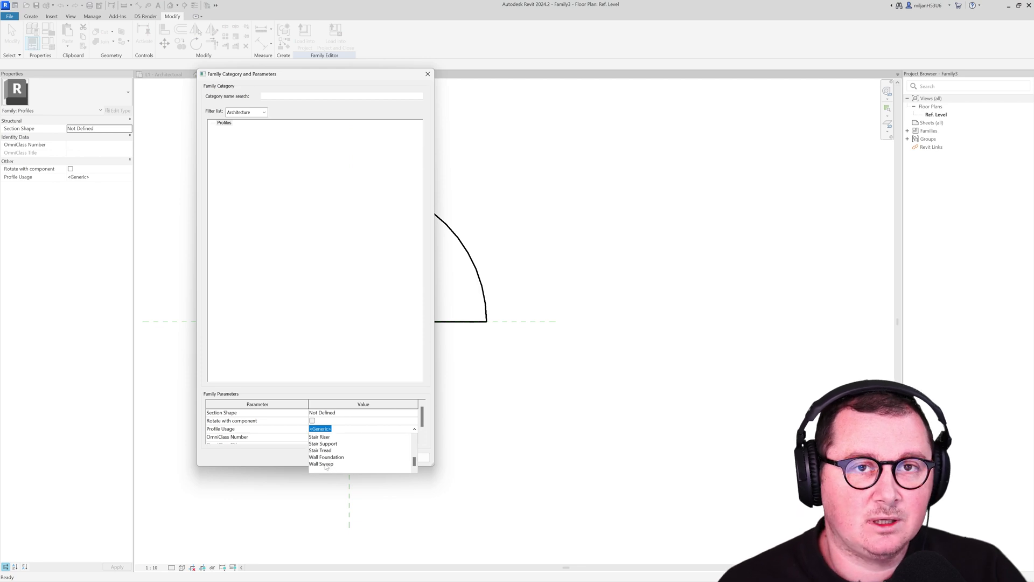
{"action": "left_click", "coordinate": [326, 463]}
{"action": "left_click", "coordinate": [379, 456]}
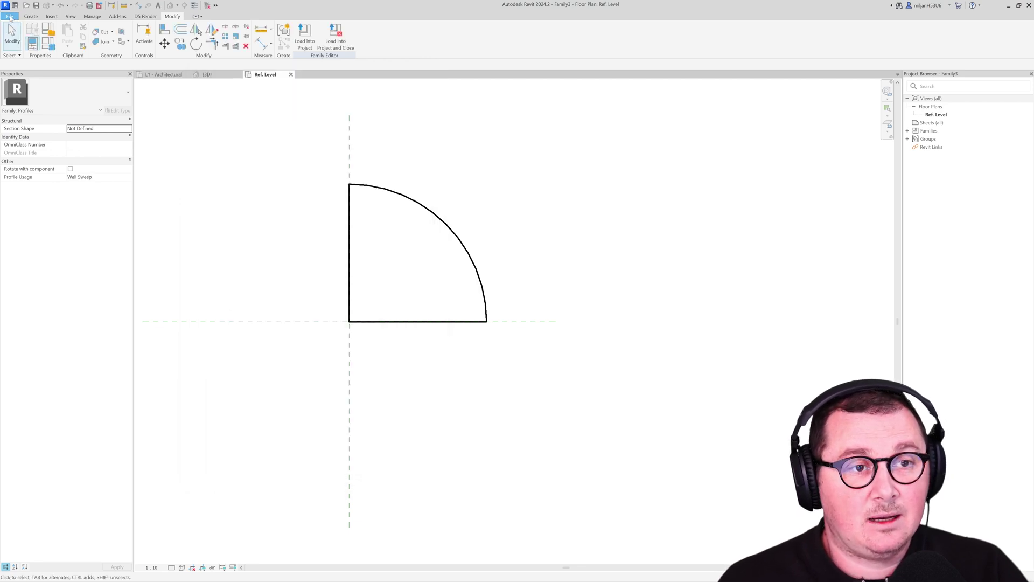
Save the profile family as 0074_sweep 01 and load it into the project
{"action": "left_click", "coordinate": [10, 17]}
{"action": "mouse_move", "coordinate": [27, 122]}
{"action": "left_click", "coordinate": [91, 109]}
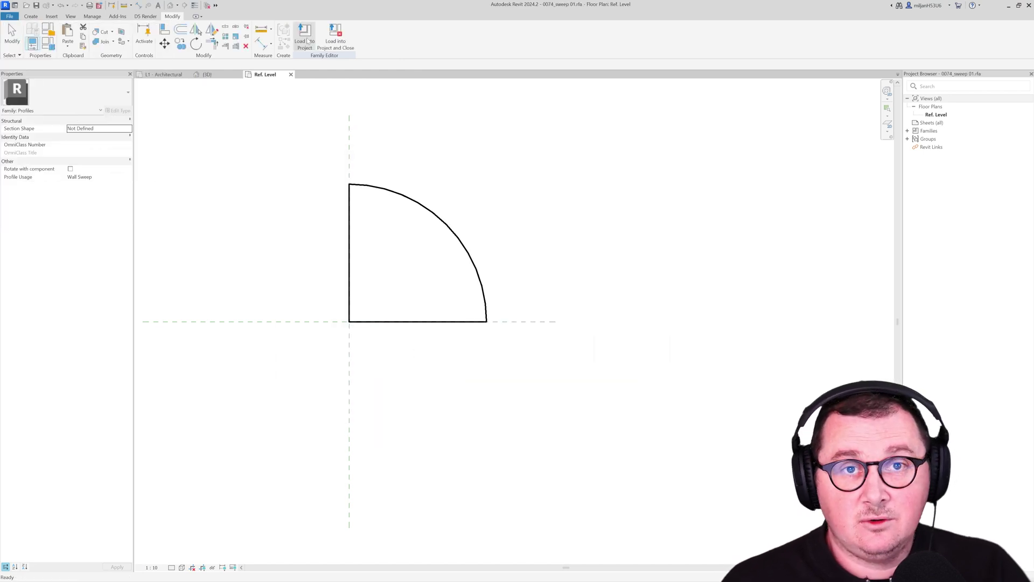
{"action": "left_click", "coordinate": [304, 37]}
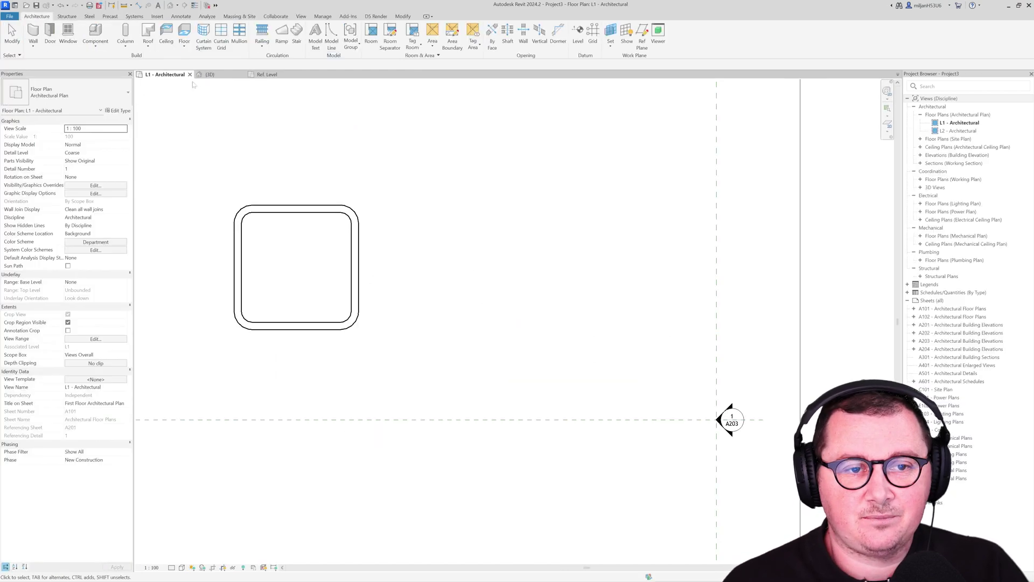
Return to the project's 3D view, place it first among the open views, and frame the wall box
{"action": "left_click", "coordinate": [218, 76]}
{"action": "left_click_drag", "start_coordinate": [189, 78], "coordinate": [175, 79]}
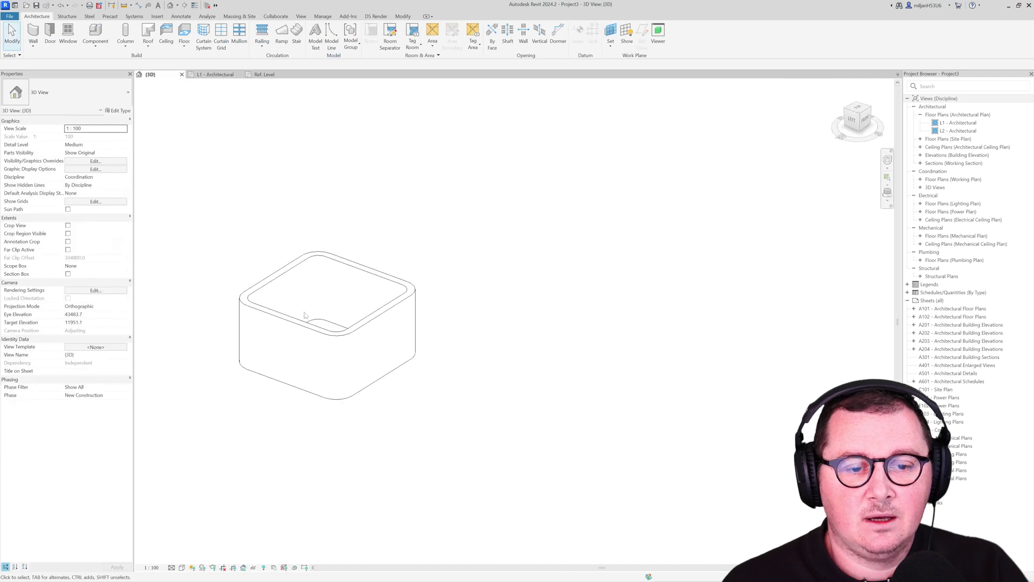
{"action": "left_click", "coordinate": [289, 321]}
{"action": "middle_click_drag", "start_coordinate": [289, 321], "coordinate": [407, 317]}
{"action": "scroll", "coordinate": [395, 272], "scroll_direction": "up", "scroll_amount": 2}
{"action": "left_click", "coordinate": [378, 239]}
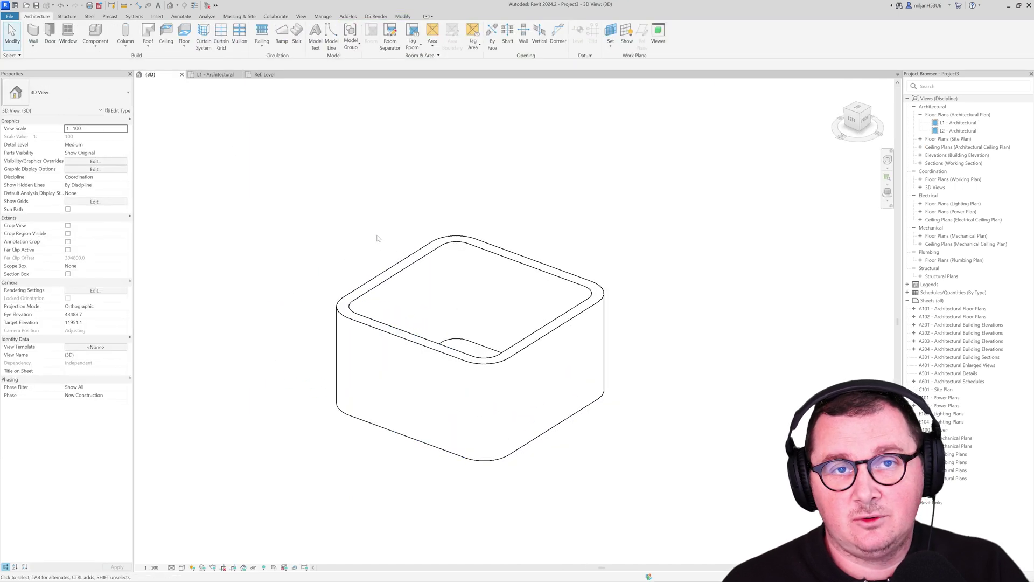
{"action": "scroll", "coordinate": [468, 345], "scroll_direction": "up", "scroll_amount": 1}
Start a wall sweep and duplicate the Cornice sweep type as "AIE sweep 01"
{"action": "left_click", "coordinate": [33, 47]}
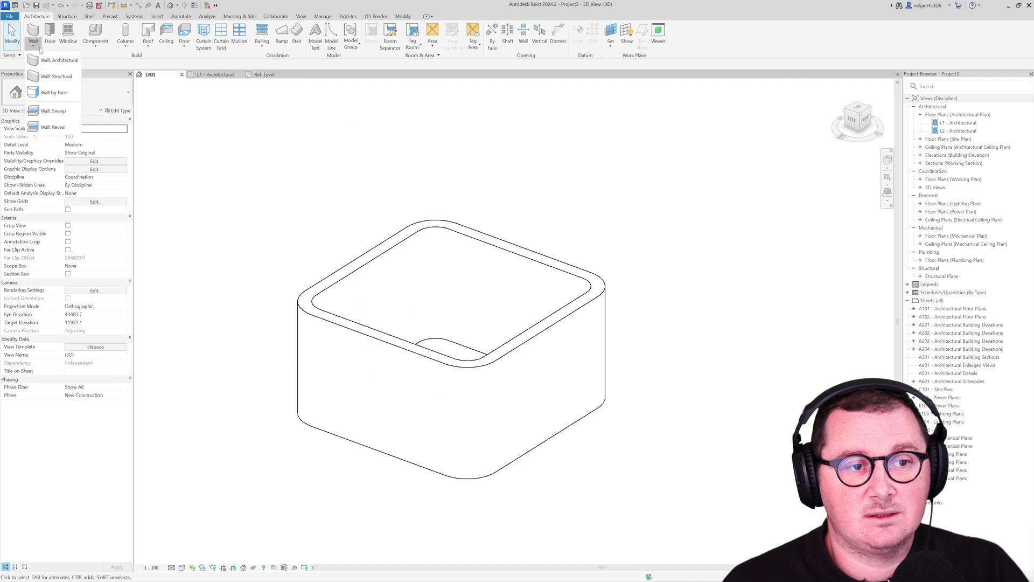
{"action": "left_click", "coordinate": [52, 110]}
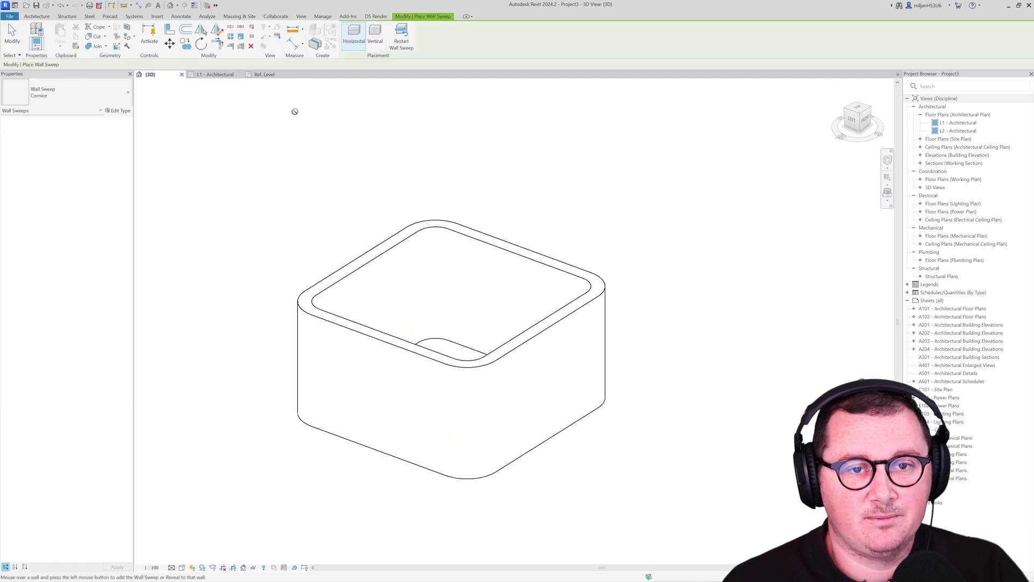
{"action": "left_click", "coordinate": [118, 110]}
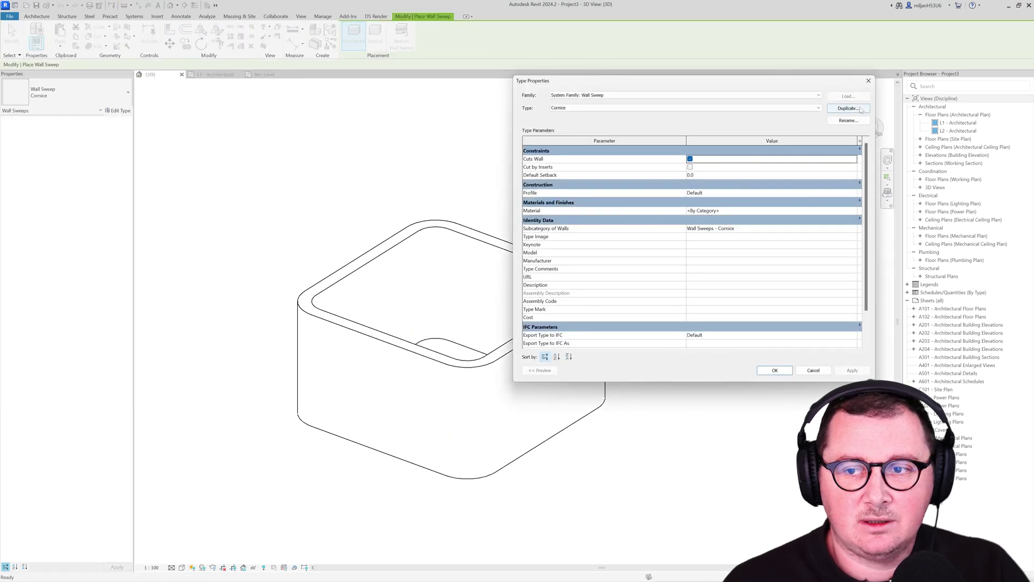
{"action": "left_click", "coordinate": [849, 108]}
{"action": "type", "text": "A"}
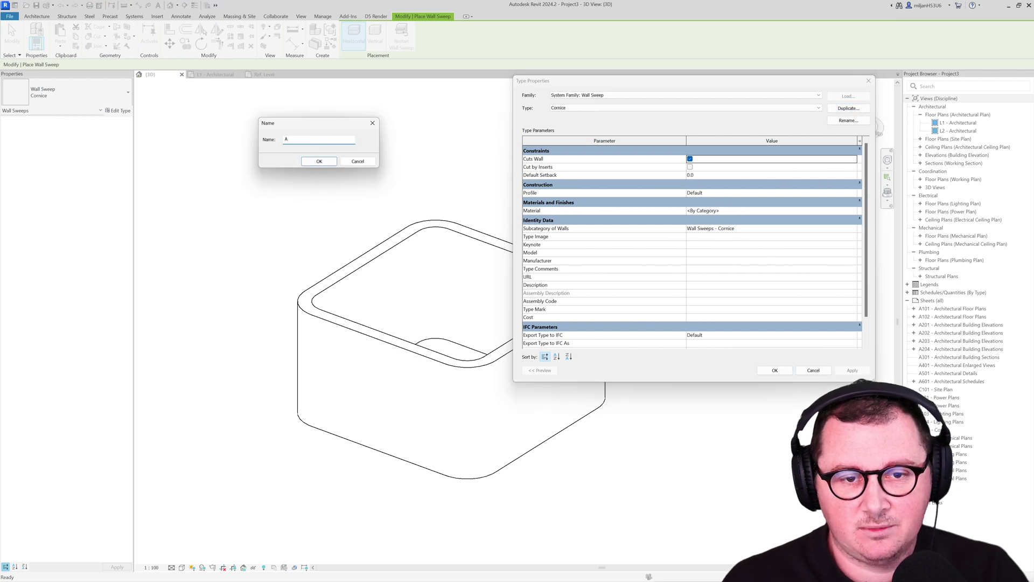
{"action": "type", "text": "IE sweep 01"}
{"action": "key", "text": "Return"}
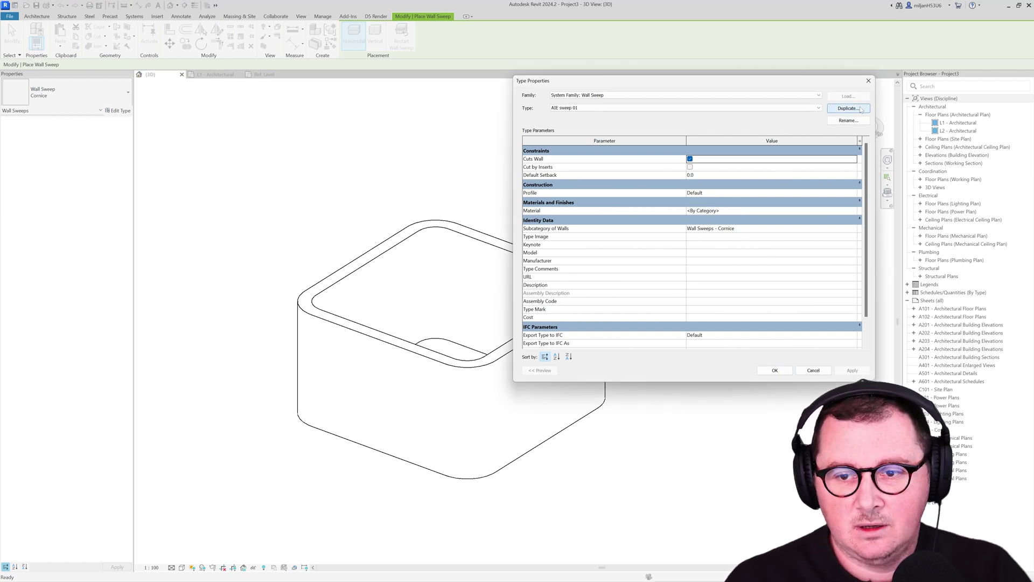
Assign the profile 0074_sweep 01 : 0074_sweep 01 to the AIE sweep 01 type and accept the type properties
{"action": "left_click", "coordinate": [858, 195]}
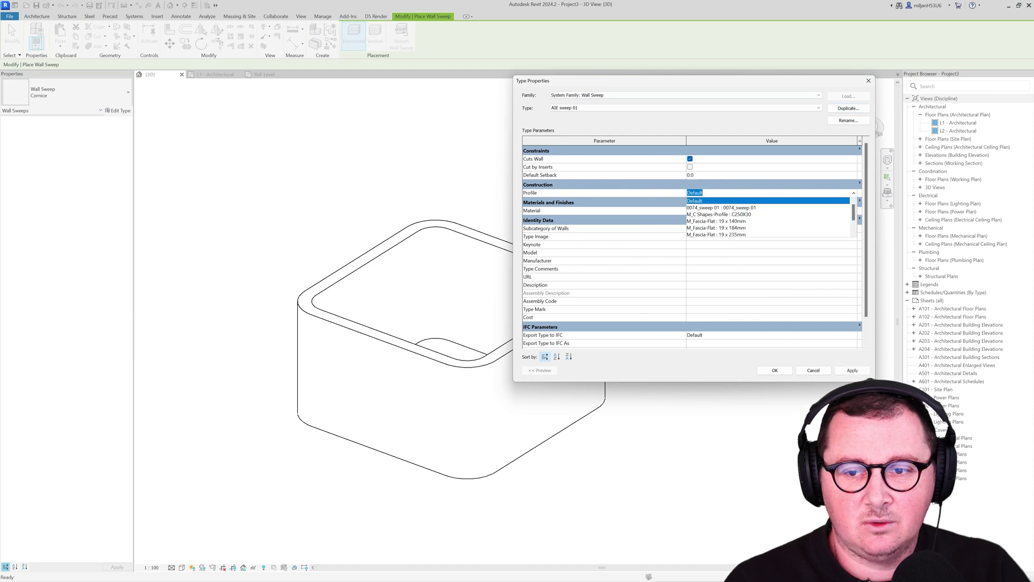
{"action": "left_click", "coordinate": [757, 208]}
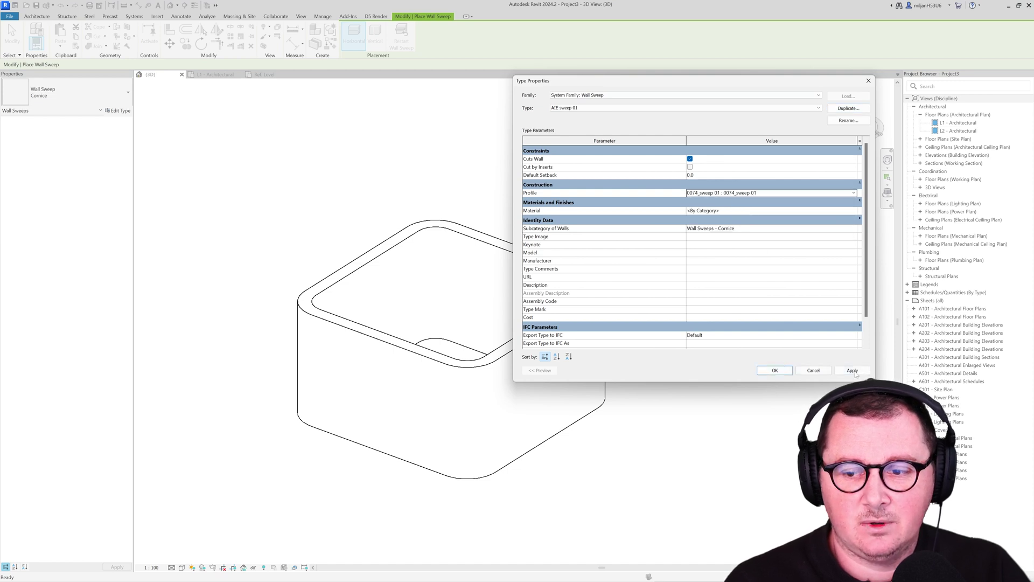
{"action": "left_click", "coordinate": [774, 370]}
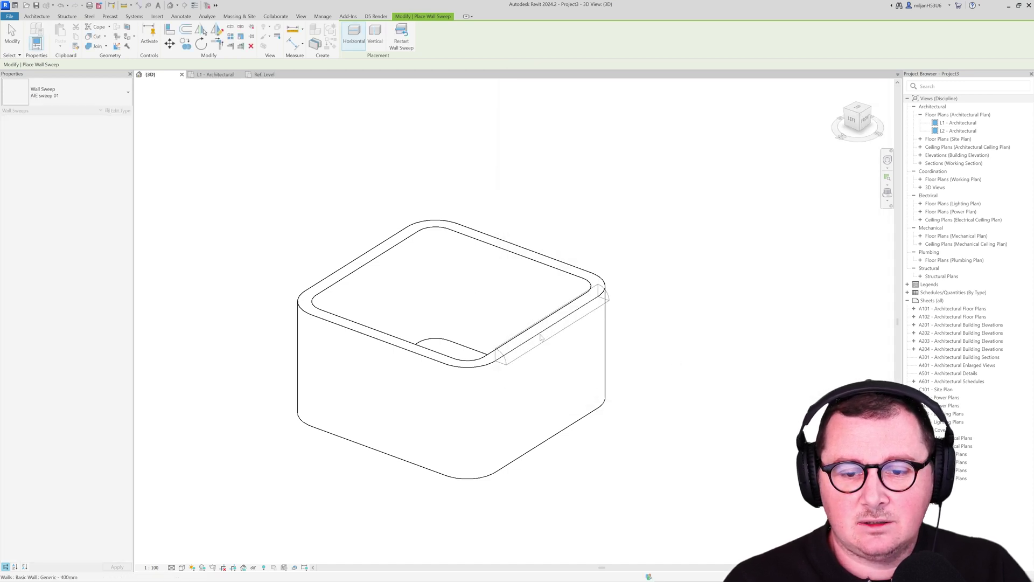
Place a horizontal AIE sweep 01 along the outer top edge of the front-right straight wall
{"action": "left_click", "coordinate": [533, 340]}
{"action": "key", "text": "Escape"}
{"action": "key", "text": "Escape"}
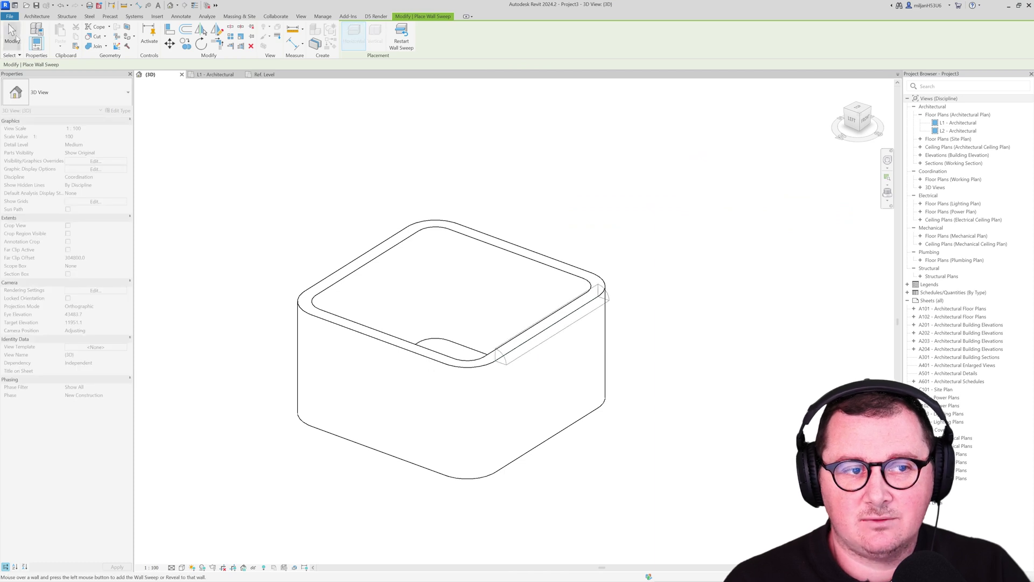
Give the placed sweep a negative offset from the wall to shift it inward over the wall thickness
{"action": "left_click", "coordinate": [507, 351]}
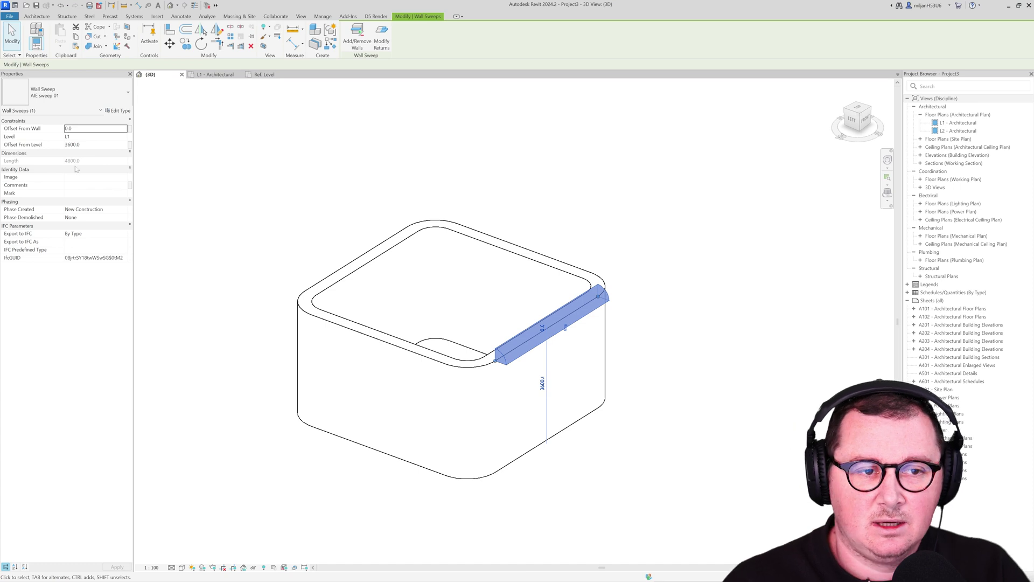
{"action": "type", "text": "-4"}
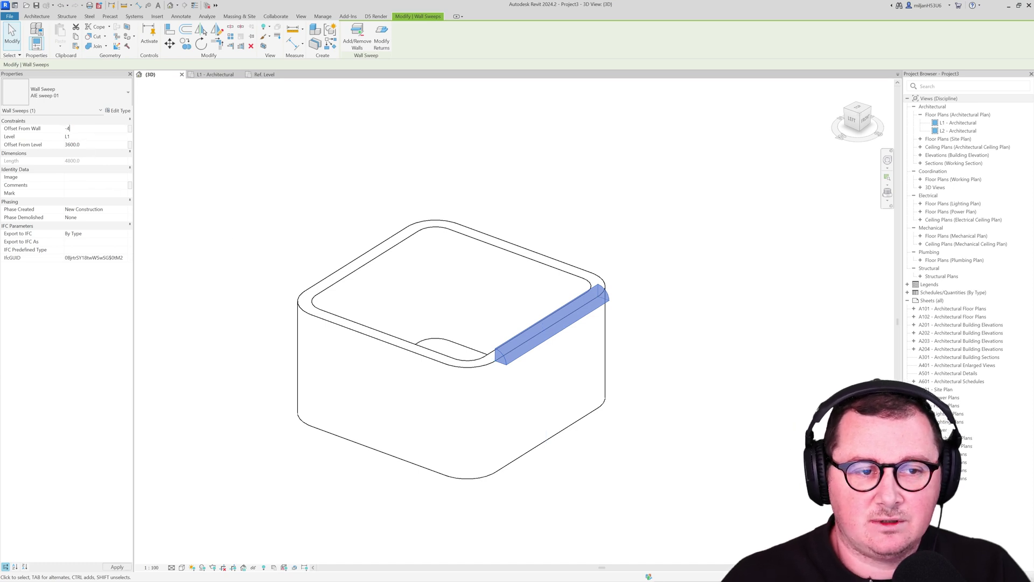
{"action": "left_click", "coordinate": [249, 157]}
{"action": "middle_click_drag", "start_coordinate": [261, 268], "coordinate": [433, 309], "text": "shift"}
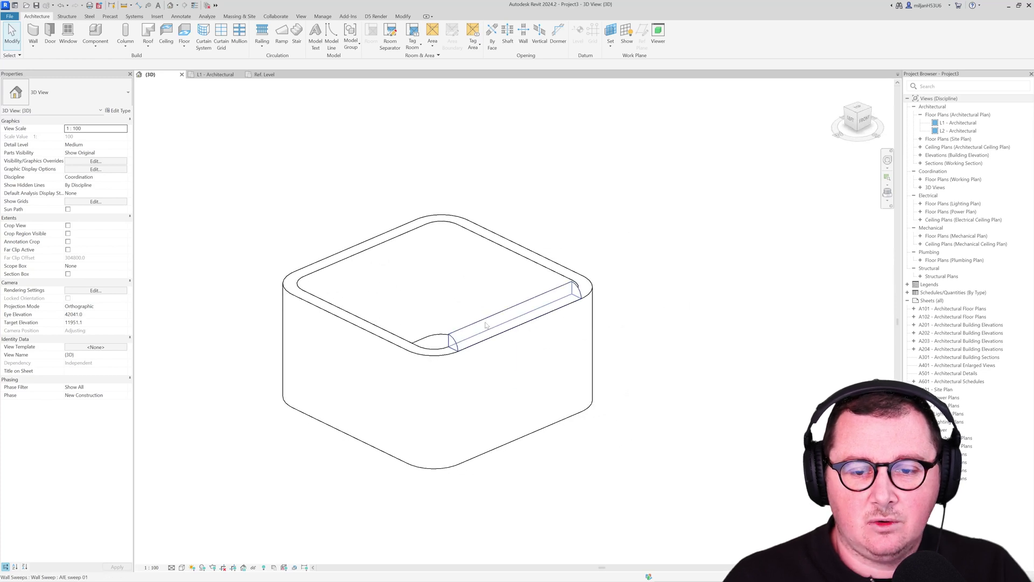
Delete the wall sweep from the front-right wall
{"action": "left_click", "coordinate": [486, 325]}
{"action": "key", "text": "Escape"}
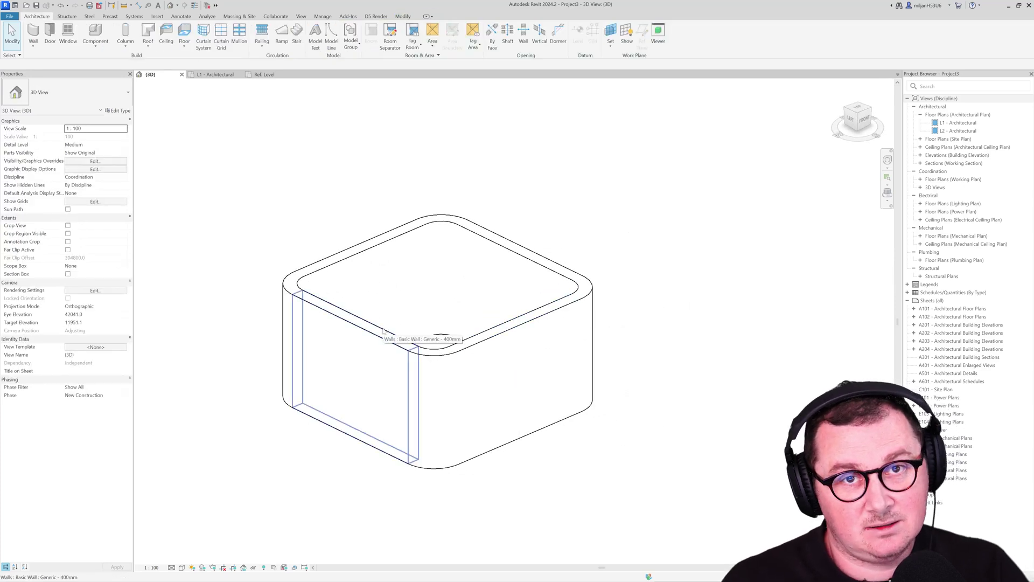
Open the structure of the front-left wall's Generic - 400mm type and show its preview as a section
{"action": "left_click", "coordinate": [383, 331]}
{"action": "left_click", "coordinate": [127, 113]}
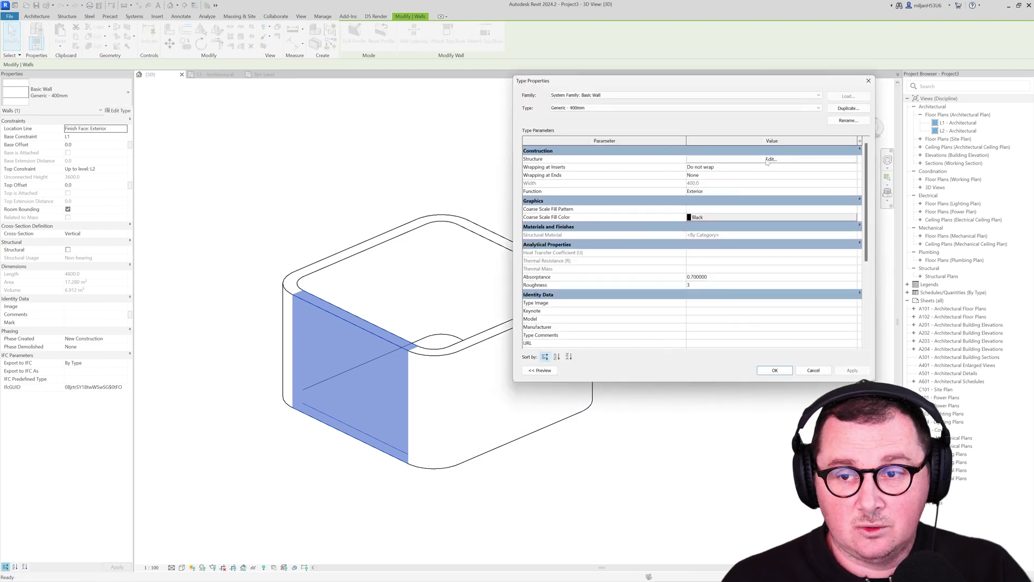
{"action": "left_click", "coordinate": [771, 159]}
{"action": "left_click", "coordinate": [551, 369]}
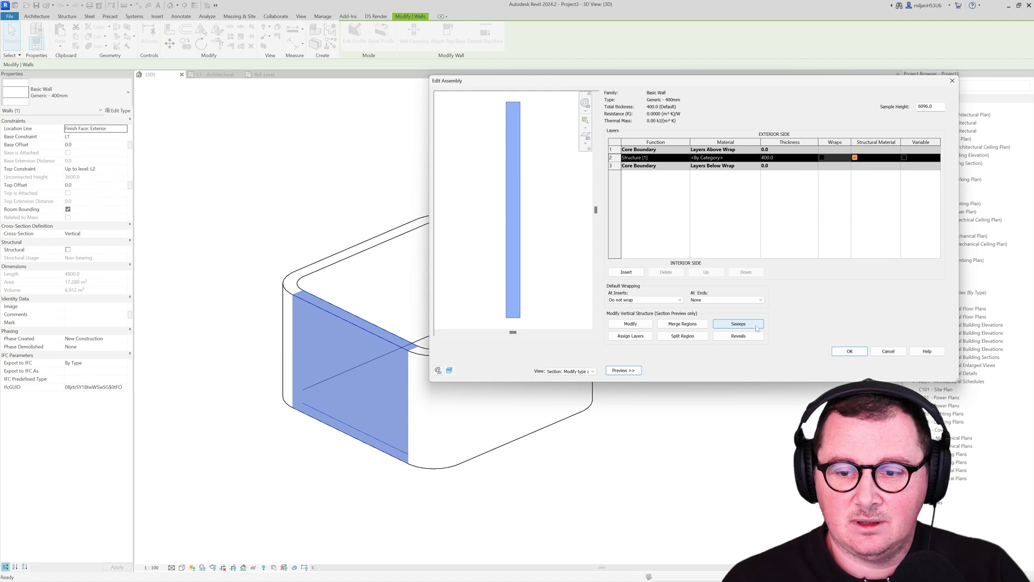
Add a wall sweep to the wall type's structure with the 0074 quarter-circle profile, measured from Top with an offset of -400
{"action": "left_click", "coordinate": [749, 326]}
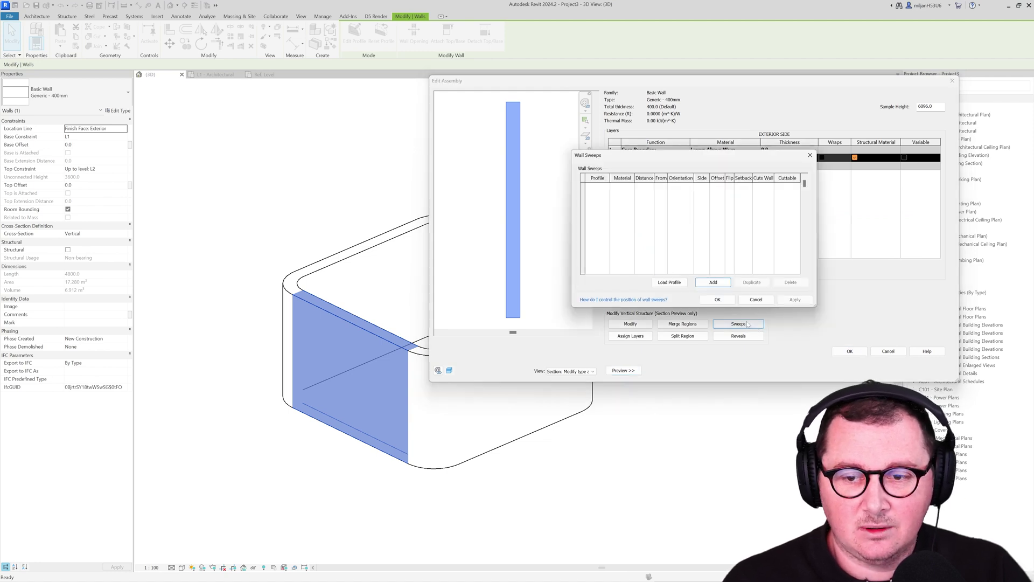
{"action": "left_click", "coordinate": [712, 283]}
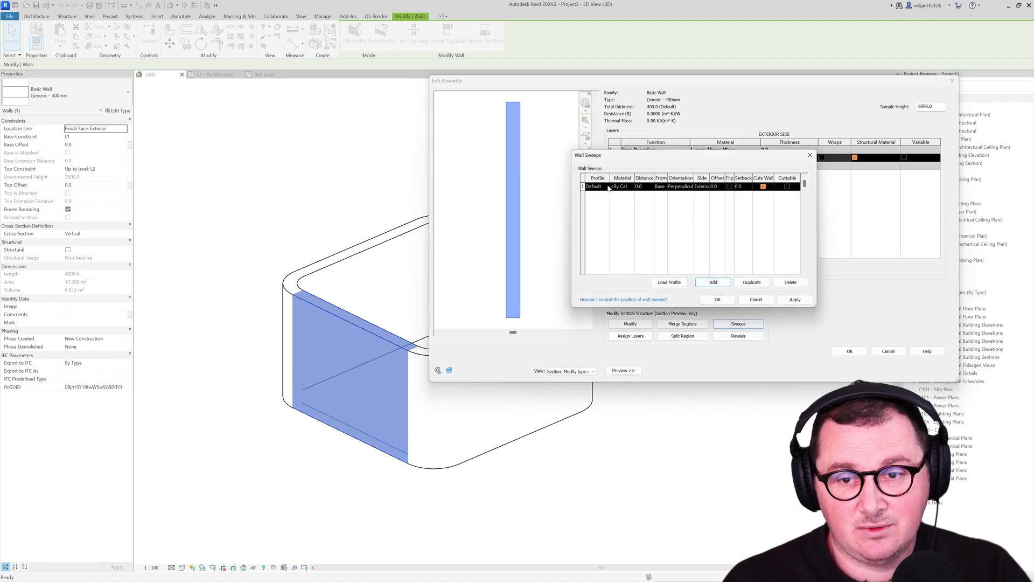
{"action": "left_click", "coordinate": [608, 187]}
{"action": "left_click", "coordinate": [620, 201]}
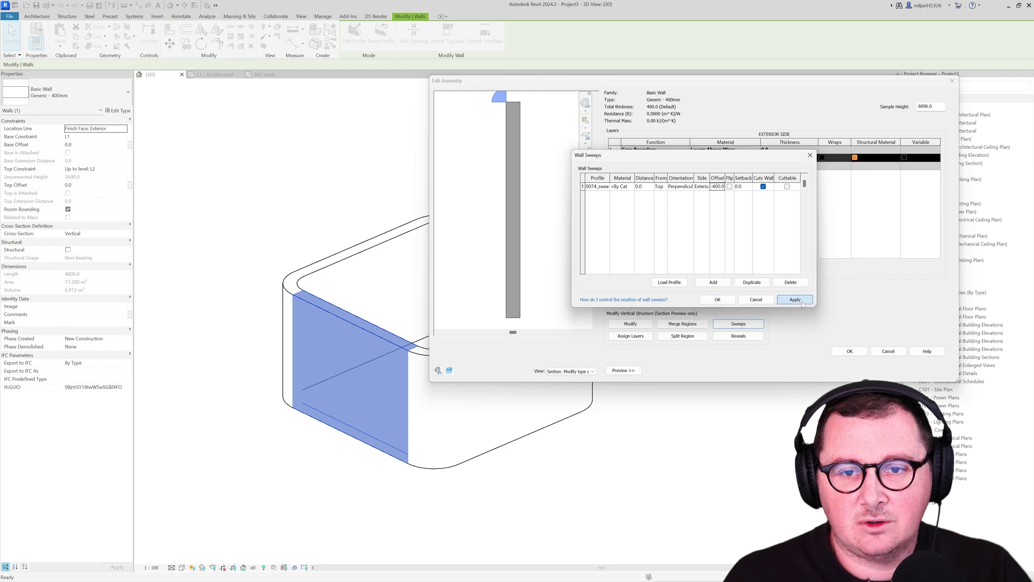
{"action": "left_click", "coordinate": [721, 301]}
{"action": "left_click", "coordinate": [849, 351]}
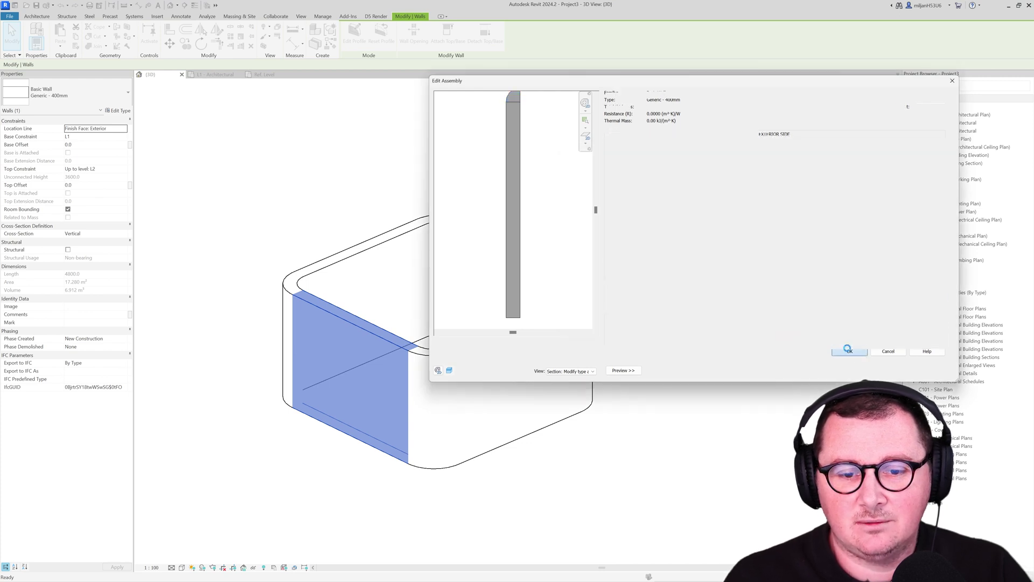
{"action": "left_click", "coordinate": [857, 370]}
{"action": "left_click", "coordinate": [504, 392]}
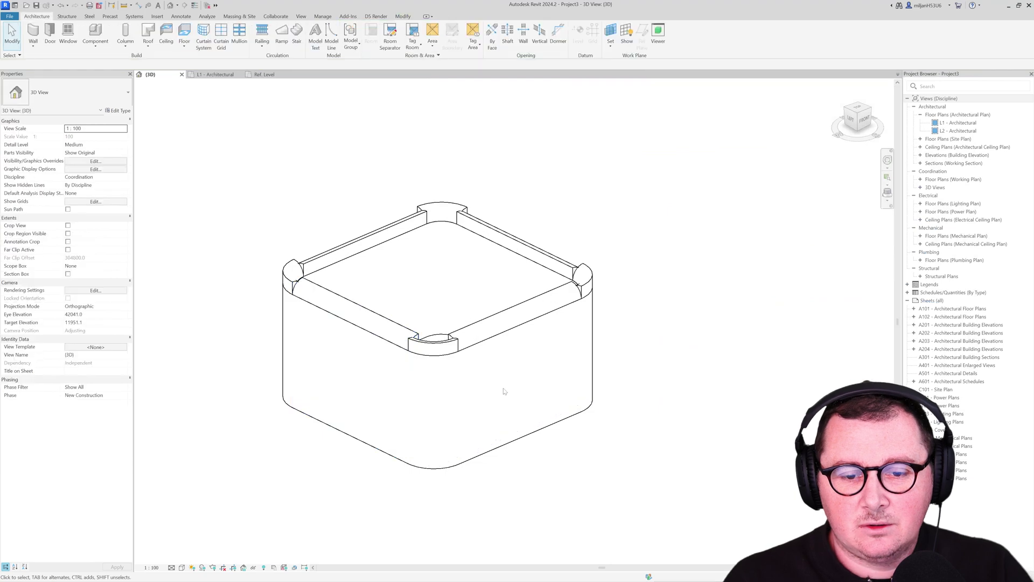
Try to correct the curved wall at the left corner by editing its radius, then undo that change
{"action": "left_click", "coordinate": [443, 371]}
{"action": "middle_click_drag", "start_coordinate": [442, 371], "coordinate": [444, 226], "text": "shift"}
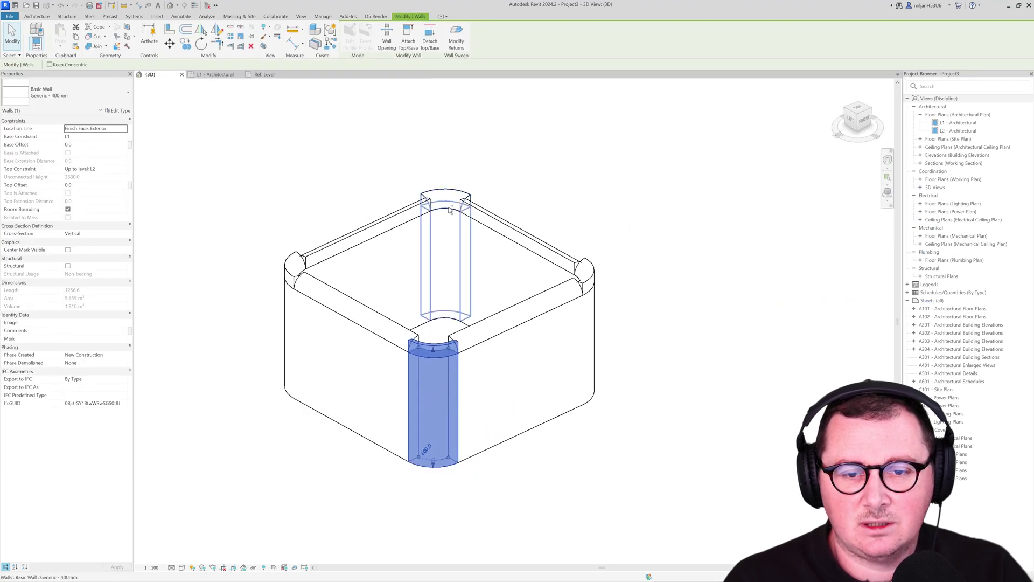
{"action": "left_click", "coordinate": [443, 226], "text": "ctrl"}
{"action": "left_click", "coordinate": [240, 296]}
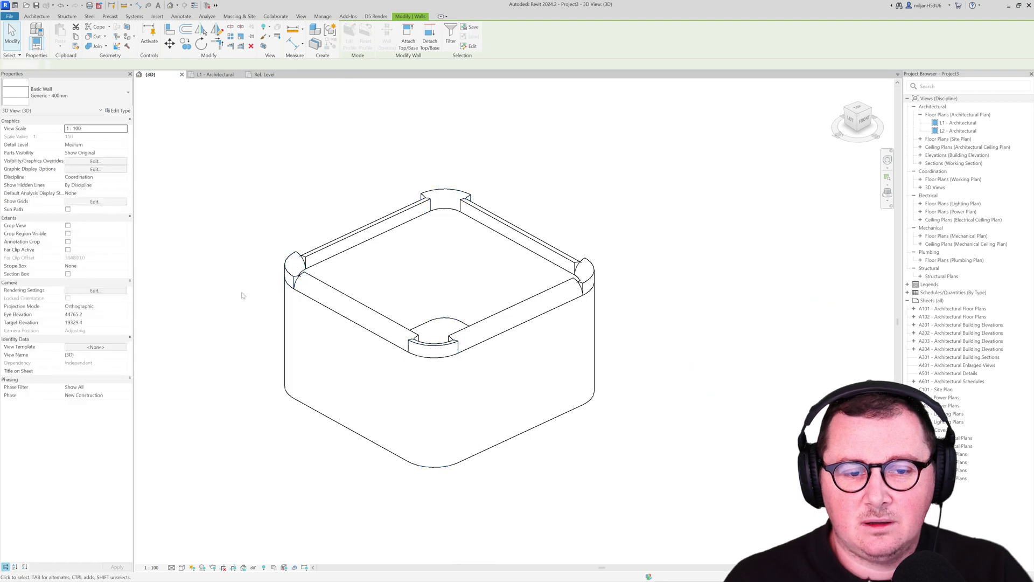
{"action": "left_click", "coordinate": [296, 281]}
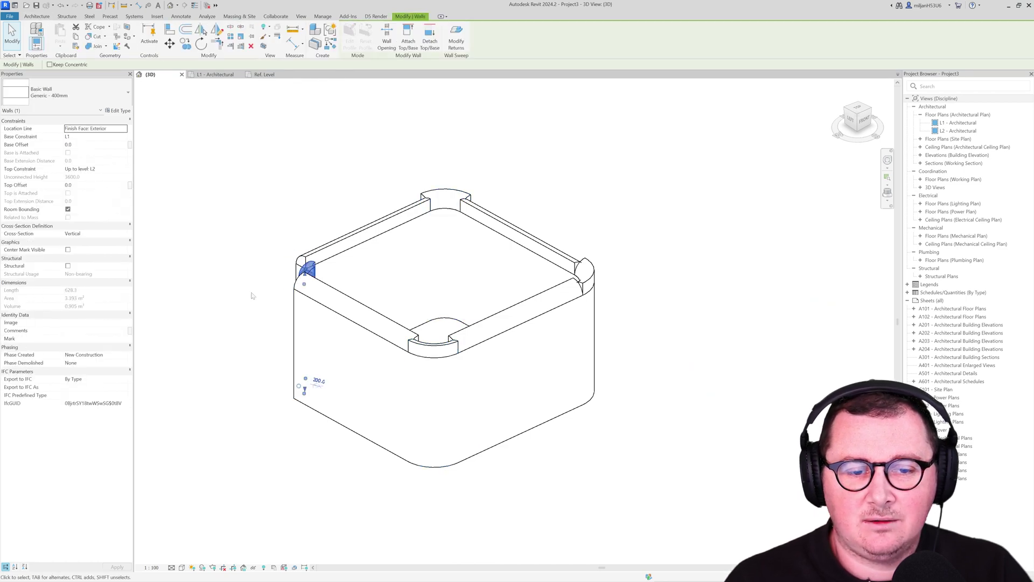
{"action": "middle_click_drag", "start_coordinate": [254, 293], "coordinate": [344, 361], "text": "shift"}
{"action": "left_click", "coordinate": [310, 370]}
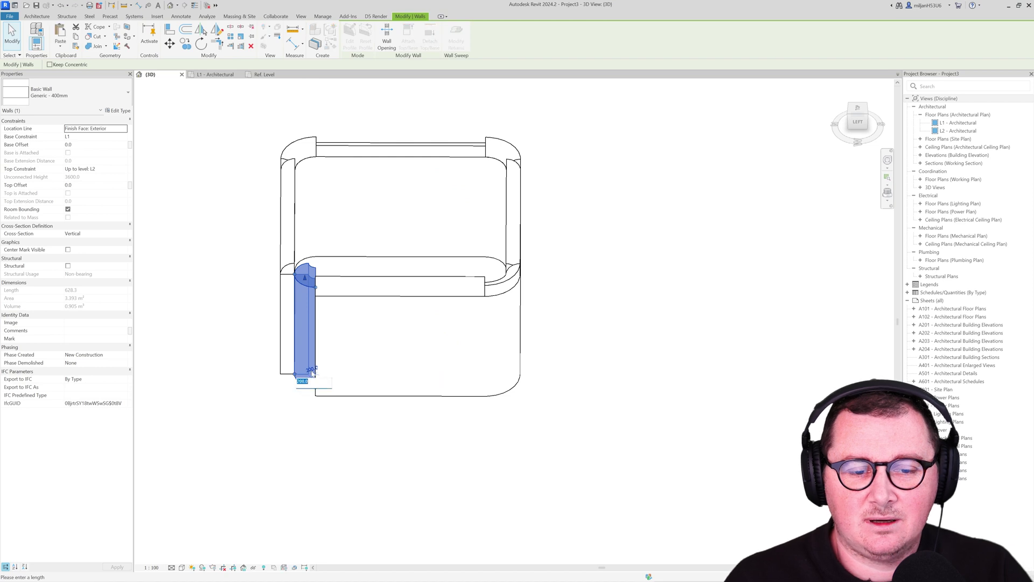
{"action": "key", "text": "Return"}
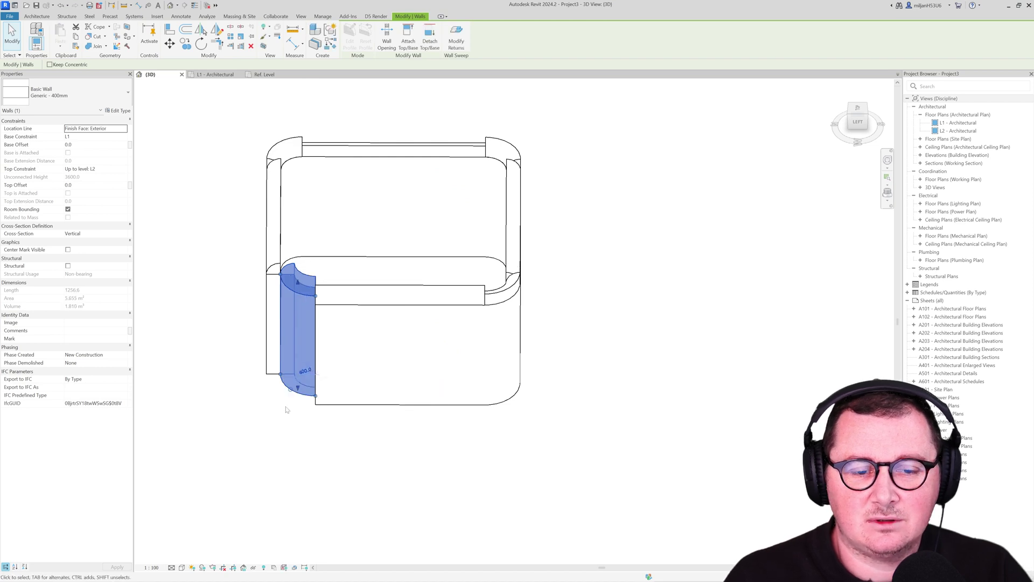
{"action": "key", "text": "ctrl+z"}
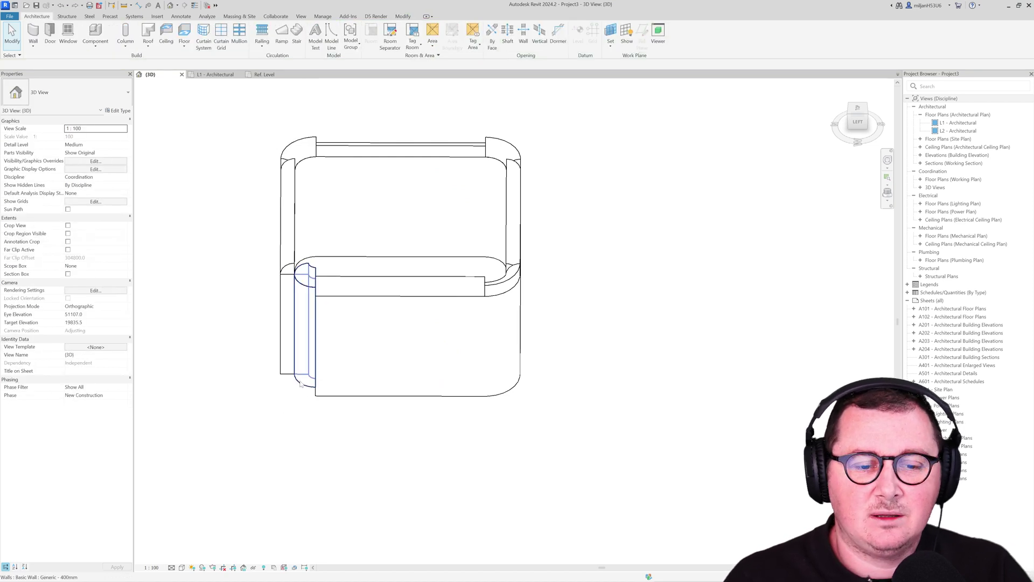
Delete the four curved corner walls, keeping only the straight walls
{"action": "left_click", "coordinate": [308, 364]}
{"action": "scroll", "coordinate": [279, 248], "scroll_direction": "up", "scroll_amount": 1}
{"action": "left_click", "coordinate": [300, 142], "text": "ctrl"}
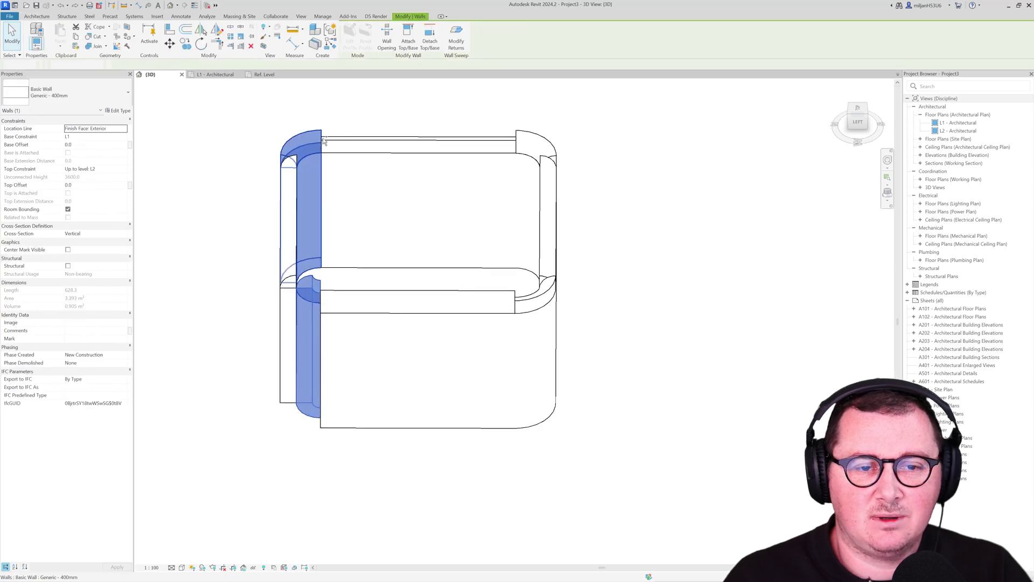
{"action": "left_click", "coordinate": [539, 278], "text": "ctrl"}
{"action": "left_click", "coordinate": [539, 302], "text": "ctrl"}
{"action": "key", "text": "Delete"}
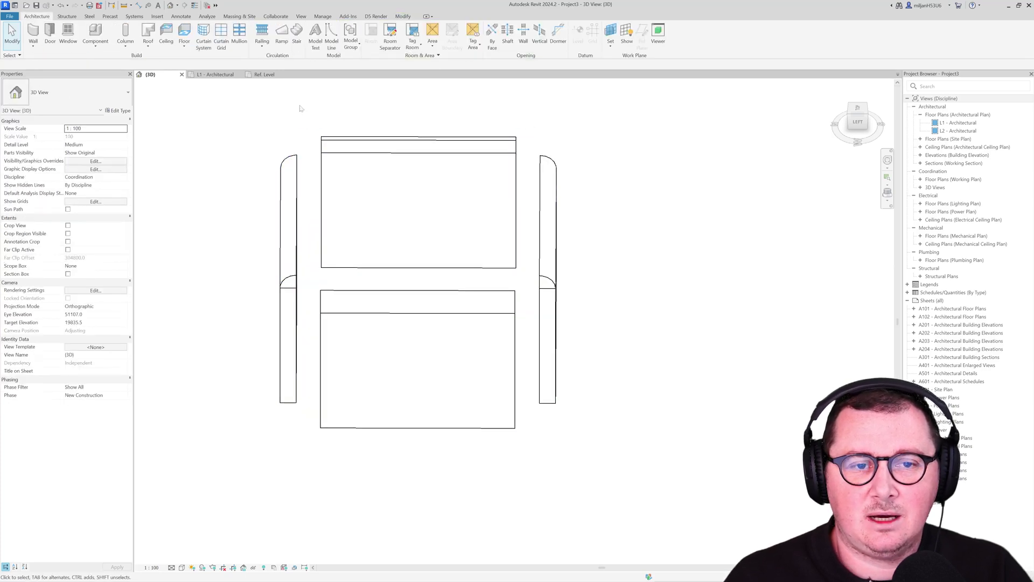
In the L1 - Architectural plan, draw an arc wall of type Generic - 400mm joining the upper-left ends of two straight walls, and check it in 3D
{"action": "left_click", "coordinate": [219, 77]}
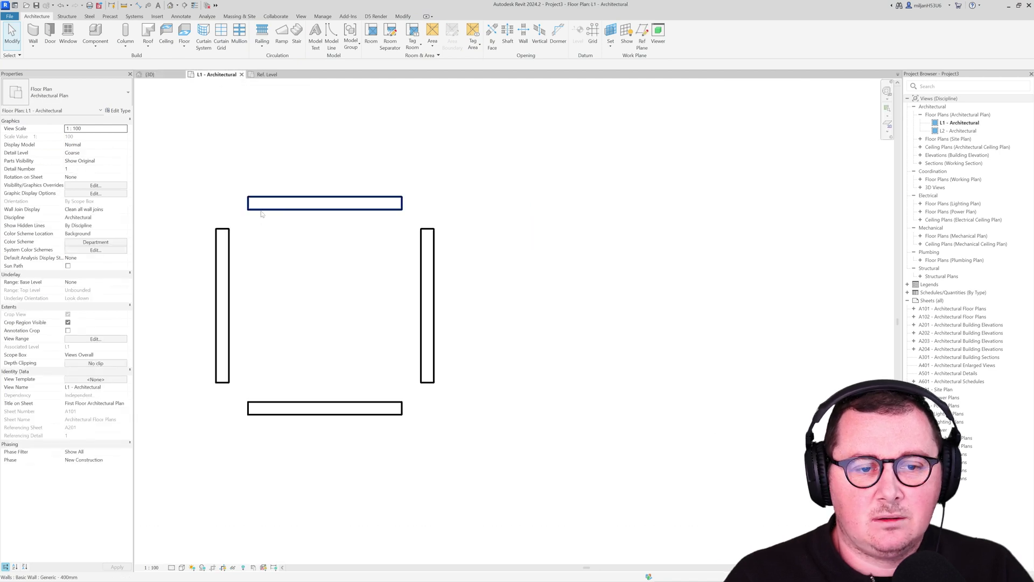
{"action": "scroll", "coordinate": [260, 211], "scroll_direction": "up", "scroll_amount": 2}
{"action": "left_click", "coordinate": [261, 210]}
{"action": "key", "text": "c"}
{"action": "key", "text": "s"}
{"action": "left_click", "coordinate": [182, 242]}
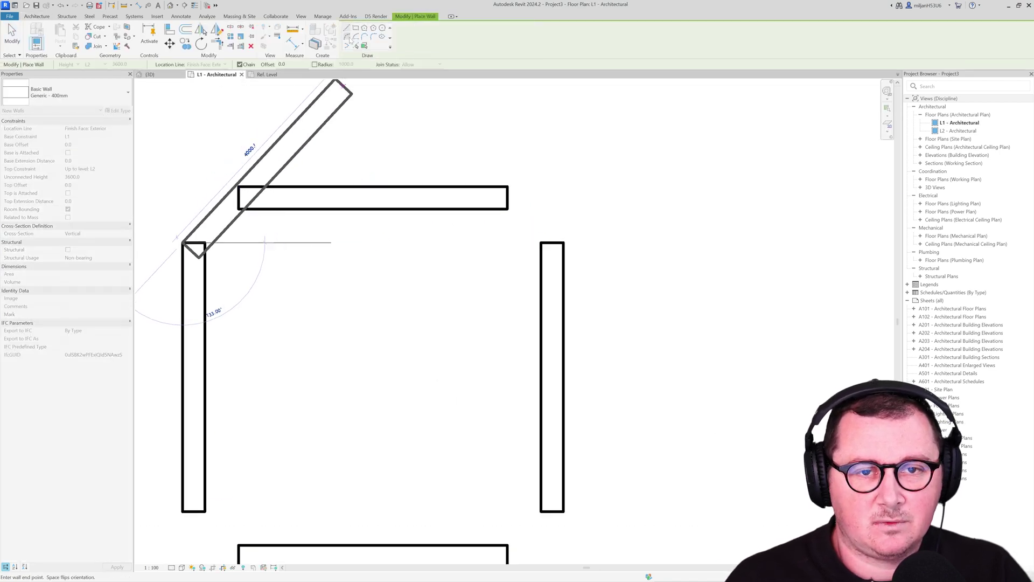
{"action": "left_click", "coordinate": [182, 242]}
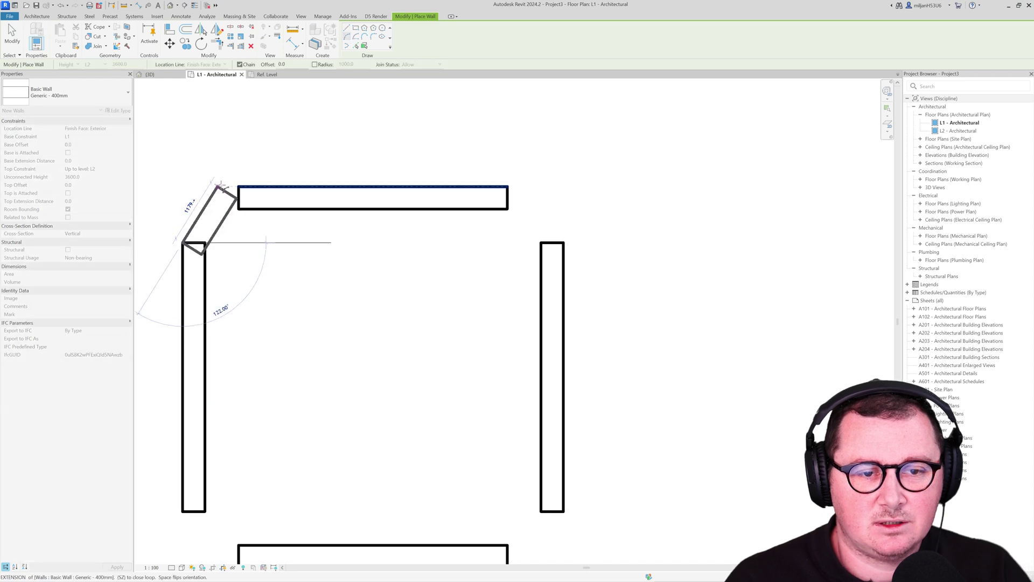
{"action": "left_click", "coordinate": [239, 186]}
{"action": "left_click", "coordinate": [222, 197]}
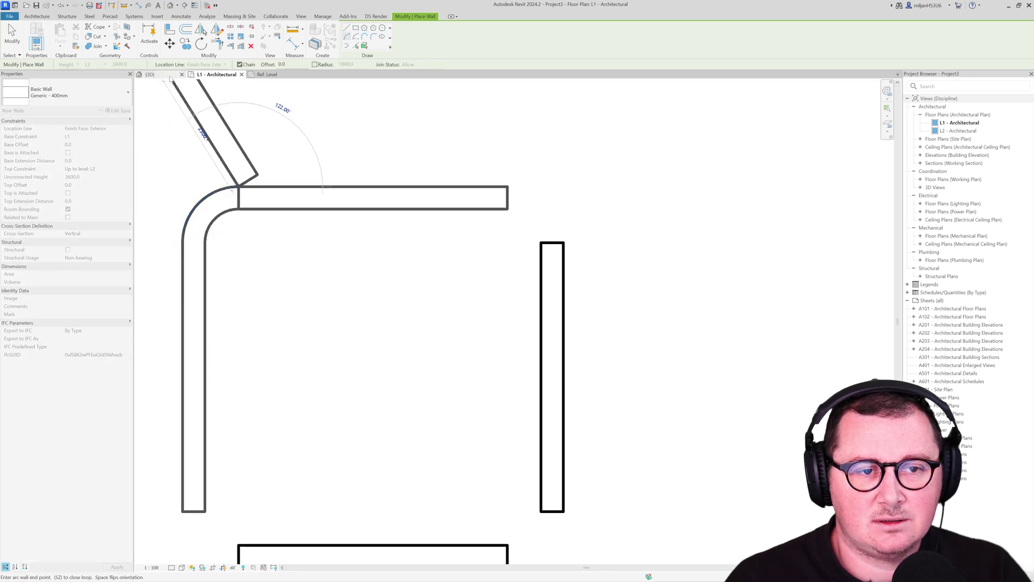
{"action": "left_click", "coordinate": [150, 74]}
{"action": "mouse_move", "coordinate": [275, 338]}
{"action": "middle_mouse_down", "text": "shift"}
{"action": "mouse_move", "coordinate": [383, 349]}
{"action": "mouse_move", "coordinate": [274, 341]}
{"action": "middle_mouse_up", "text": "shift"}
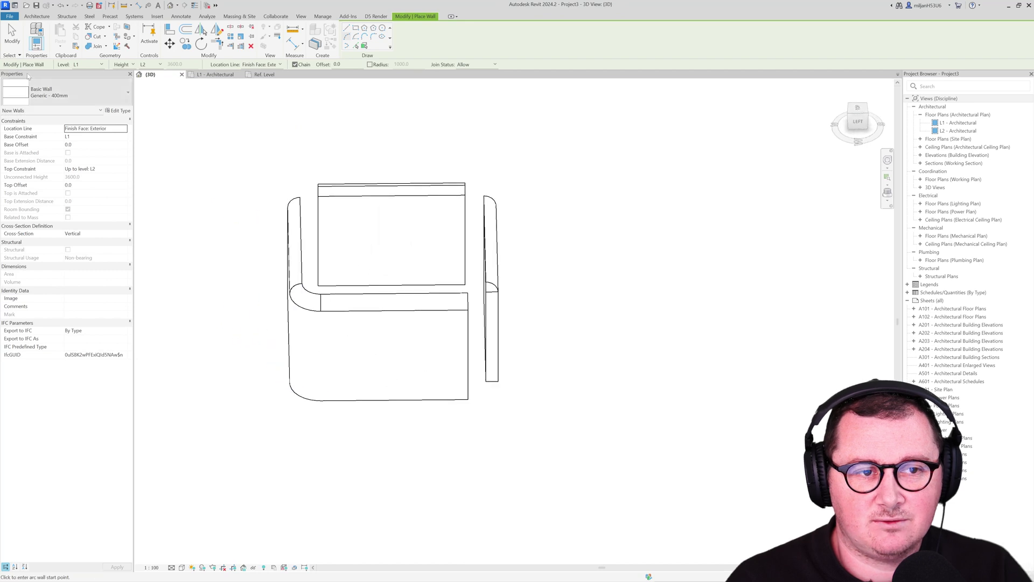
{"action": "left_click", "coordinate": [12, 35]}
Mirror the new curved corner wall in the L1 plan to the upper-right corner about a vertical axis through the upper wall's midpoint
{"action": "left_click", "coordinate": [215, 74]}
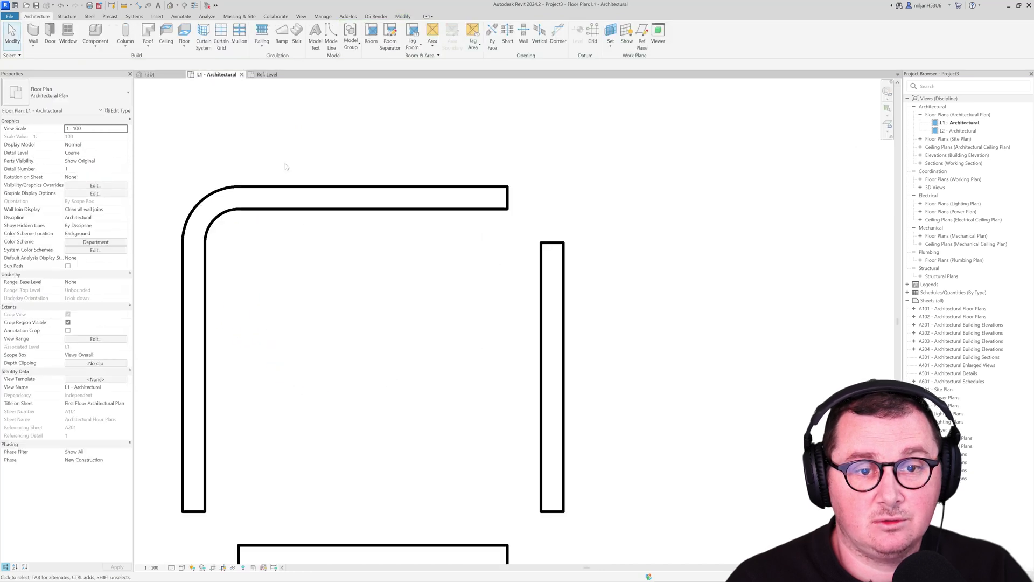
{"action": "scroll", "coordinate": [360, 264], "scroll_direction": "down", "scroll_amount": 1}
{"action": "left_click", "coordinate": [253, 232]}
{"action": "scroll", "coordinate": [257, 233], "scroll_direction": "down", "scroll_amount": 1}
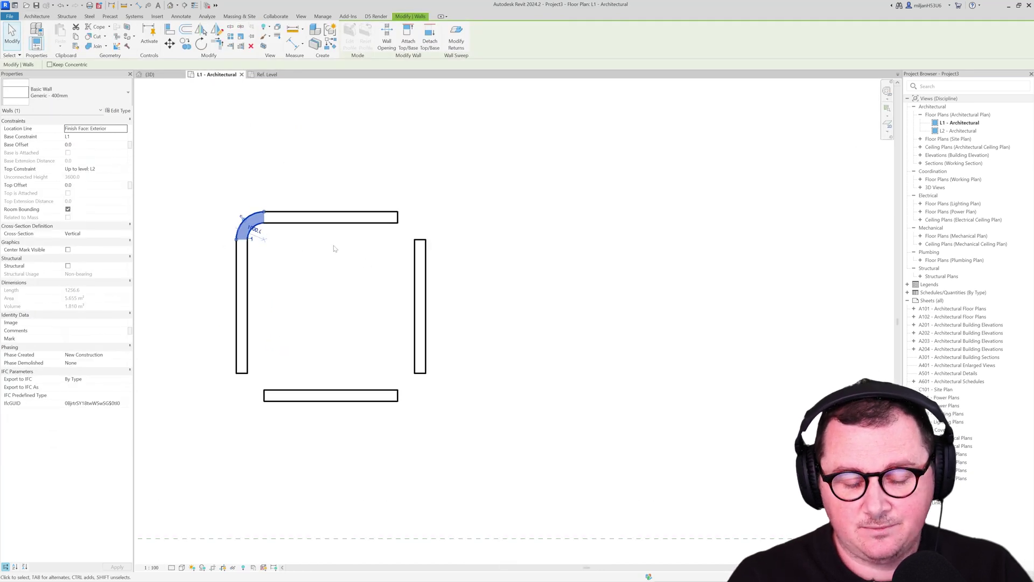
{"action": "key", "text": "d"}
{"action": "key", "text": "m"}
{"action": "left_click", "coordinate": [331, 223]}
{"action": "left_click", "coordinate": [332, 259]}
{"action": "left_click", "coordinate": [245, 223], "text": "ctrl"}
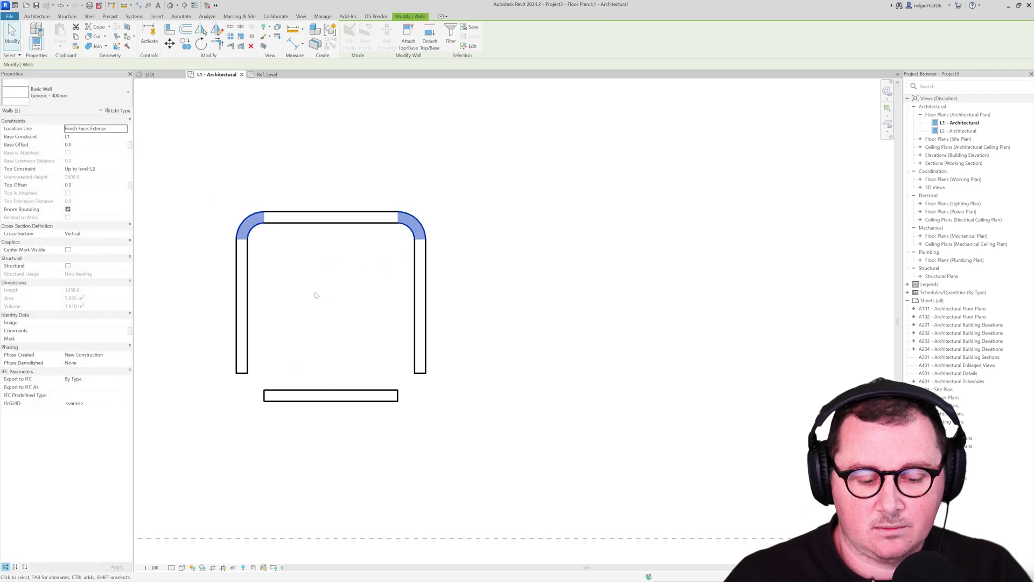
Mirror both curved corner walls to the lower corners about a horizontal axis through the side walls' midpoint, and check the room in 3D
{"action": "key", "text": "d"}
{"action": "key", "text": "m"}
{"action": "left_click", "coordinate": [247, 306]}
{"action": "left_click", "coordinate": [329, 306]}
{"action": "left_click", "coordinate": [151, 74]}
{"action": "mouse_move", "coordinate": [232, 155]}
{"action": "middle_mouse_down", "text": "shift"}
{"action": "mouse_move", "coordinate": [251, 354]}
{"action": "mouse_move", "coordinate": [425, 300]}
{"action": "mouse_move", "coordinate": [233, 309]}
{"action": "mouse_move", "coordinate": [397, 347]}
{"action": "mouse_move", "coordinate": [371, 348]}
{"action": "middle_mouse_up", "text": "shift"}
{"action": "key", "text": "Escape"}
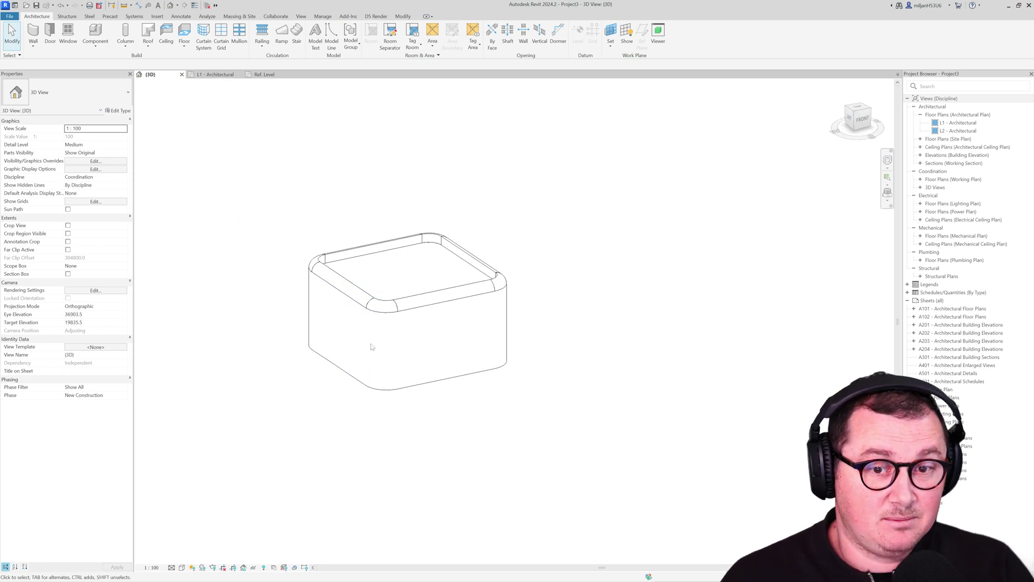
Start a floor on L2 - Architectural and duplicate its type as Generic - 400 mm with a structure thickness of 400
{"action": "double_click", "coordinate": [962, 130]}
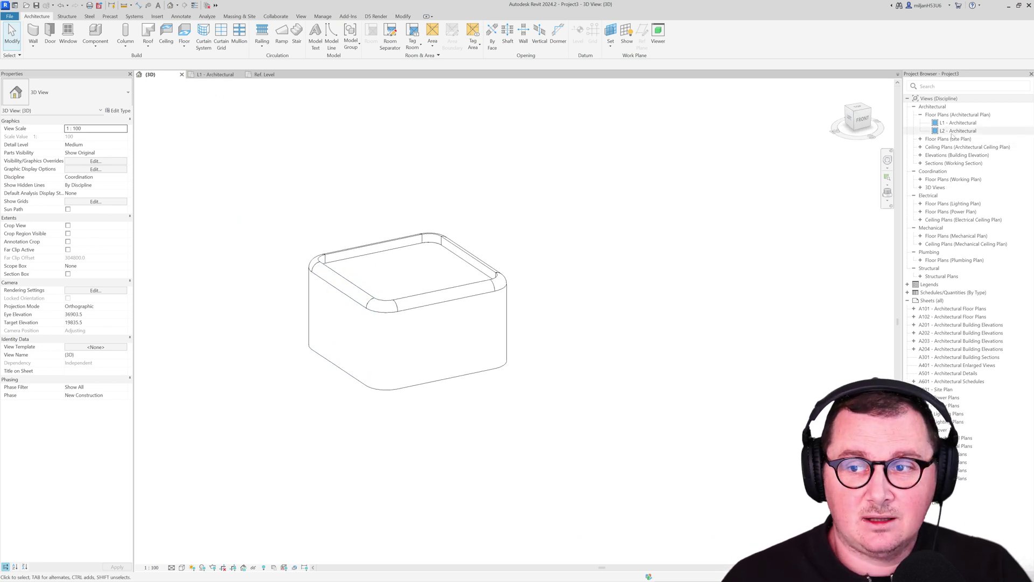
{"action": "left_click", "coordinate": [184, 46]}
{"action": "left_click", "coordinate": [194, 60]}
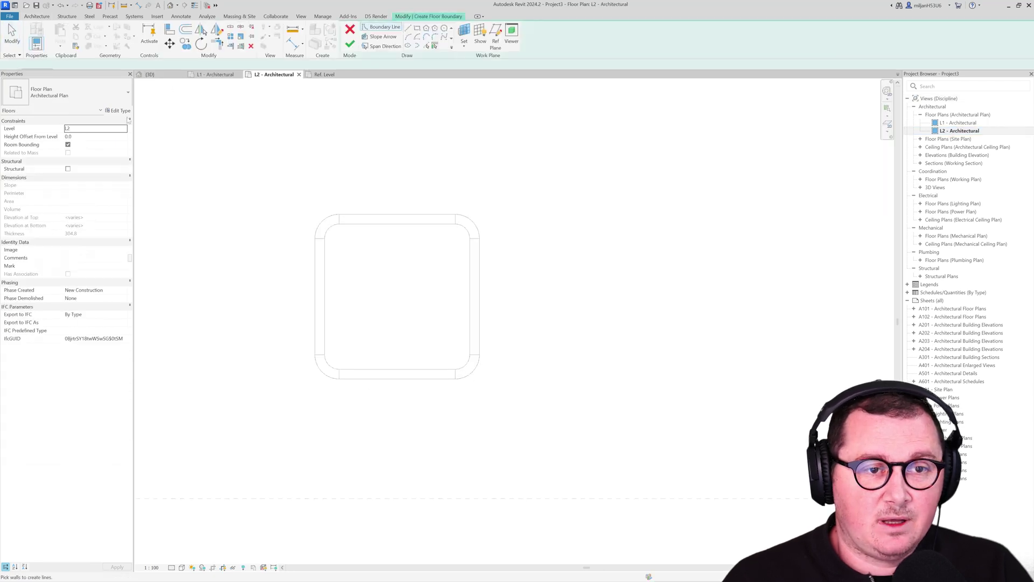
{"action": "left_click", "coordinate": [117, 110]}
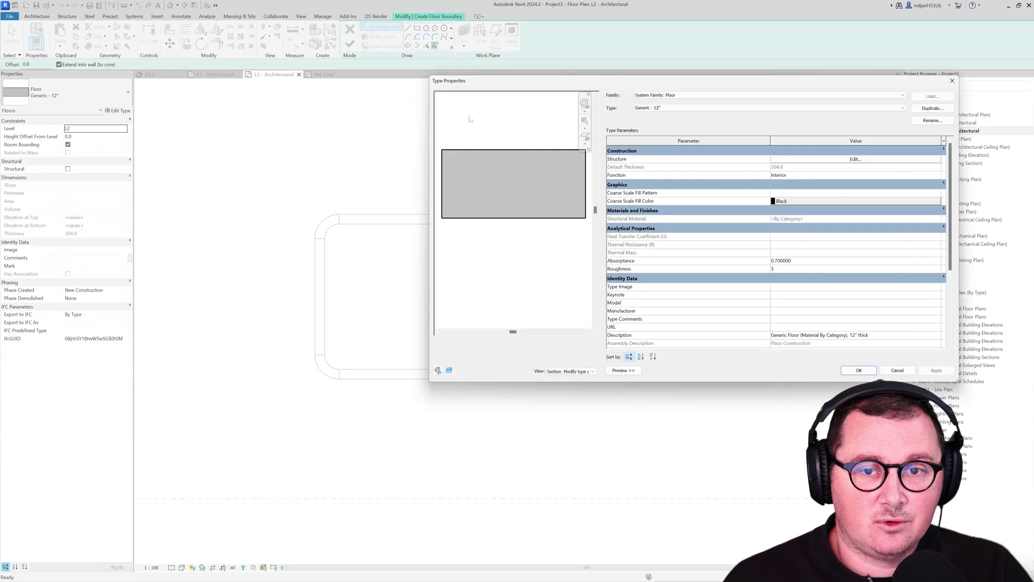
{"action": "left_click", "coordinate": [928, 112]}
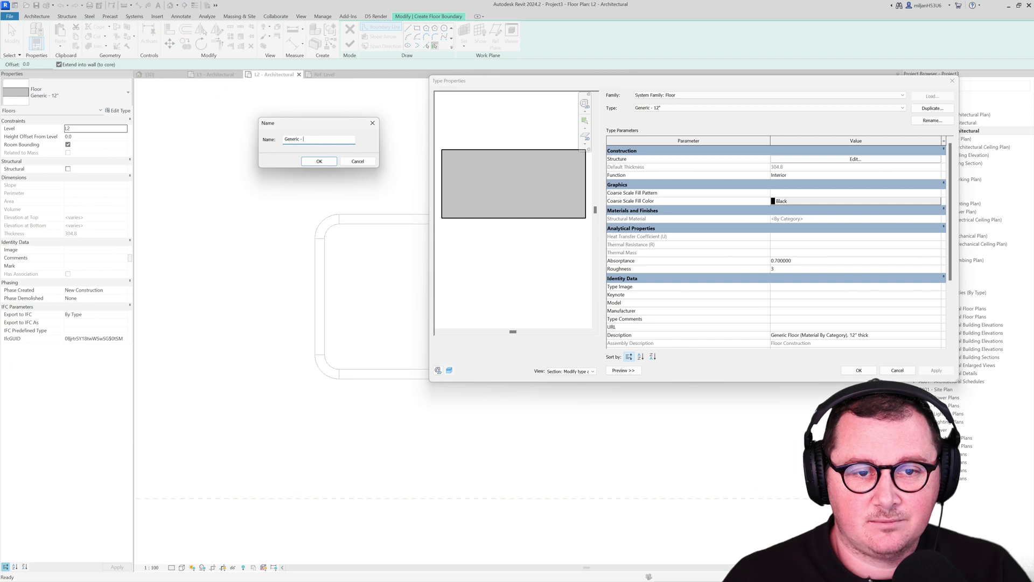
{"action": "left_click", "coordinate": [318, 161]}
{"action": "left_click", "coordinate": [781, 159]}
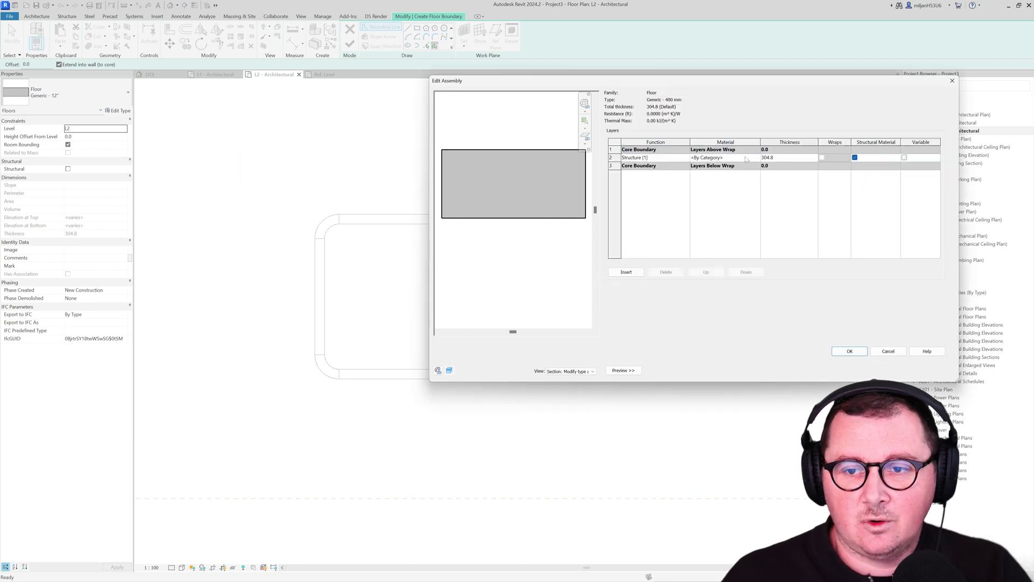
{"action": "type", "text": "400"}
{"action": "left_click", "coordinate": [851, 352]}
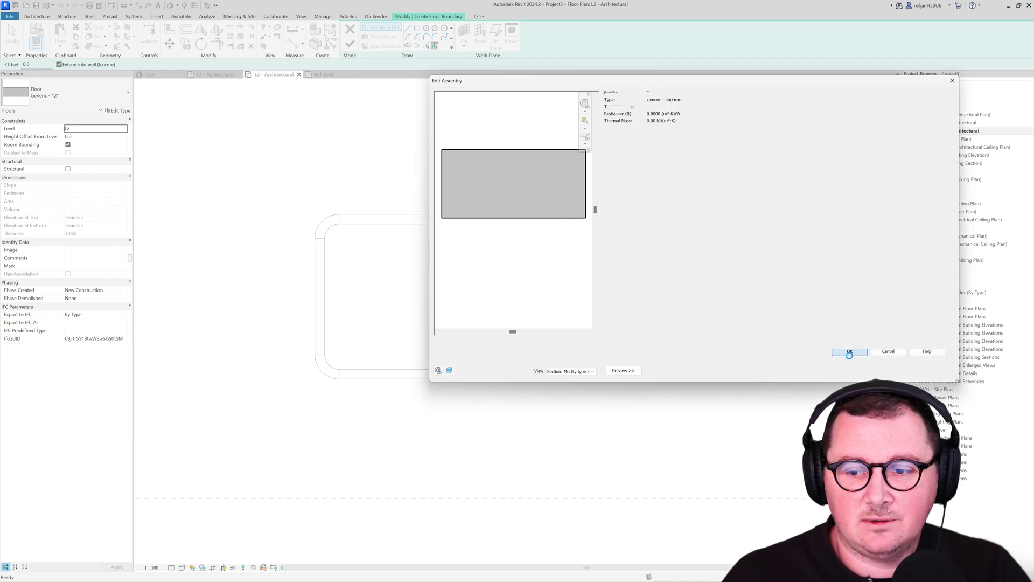
{"action": "left_click", "coordinate": [856, 369]}
Trace the inner faces of all straight and curved walls as the floor boundary and finish the floor
{"action": "left_click", "coordinate": [426, 46]}
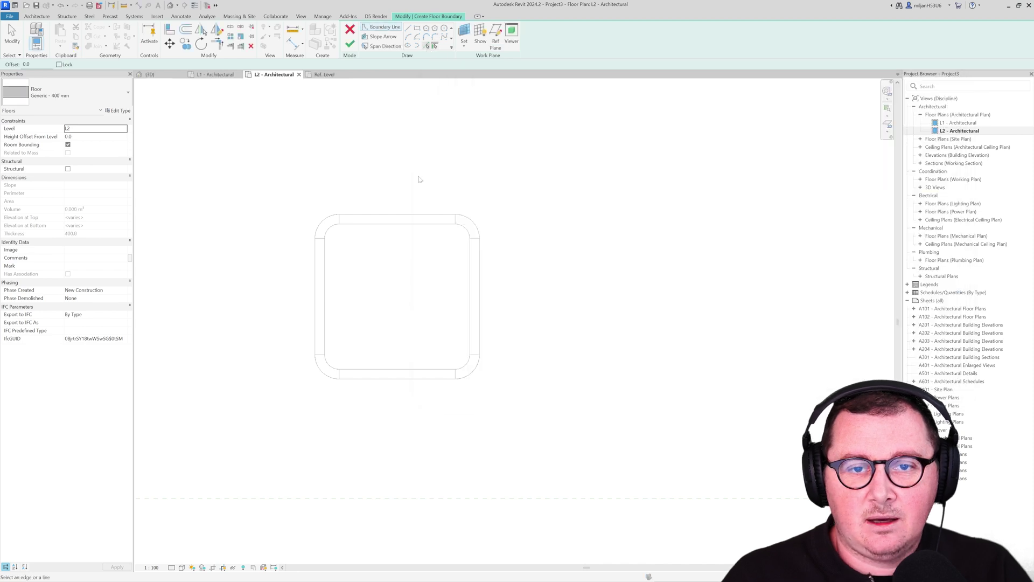
{"action": "left_click", "coordinate": [330, 368]}
{"action": "left_click", "coordinate": [439, 366]}
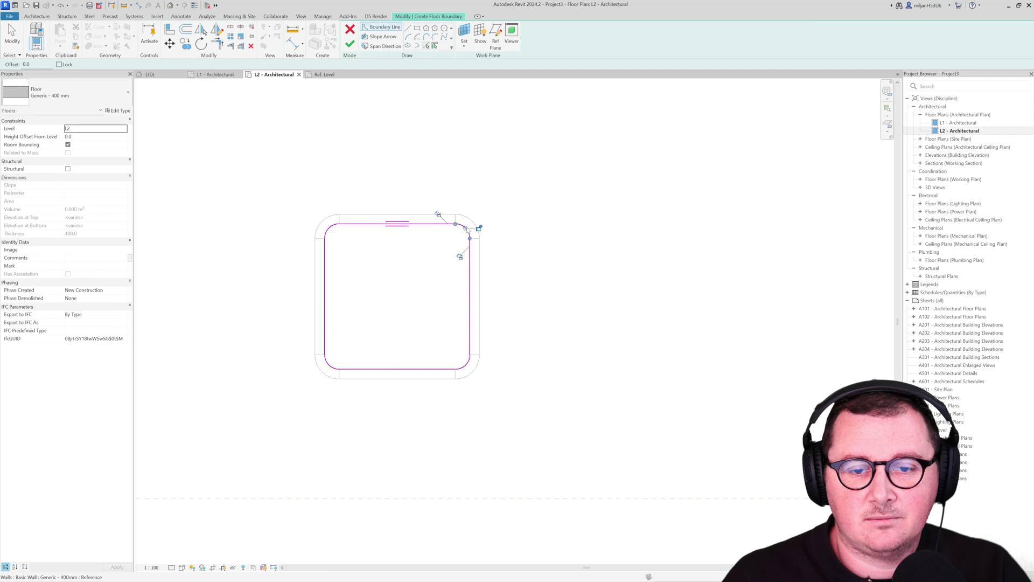
{"action": "left_click", "coordinate": [351, 45]}
{"action": "left_click", "coordinate": [577, 300]}
Select the whole chain of eight walls in the 3D view and set their top offset to -400
{"action": "left_click", "coordinate": [151, 75]}
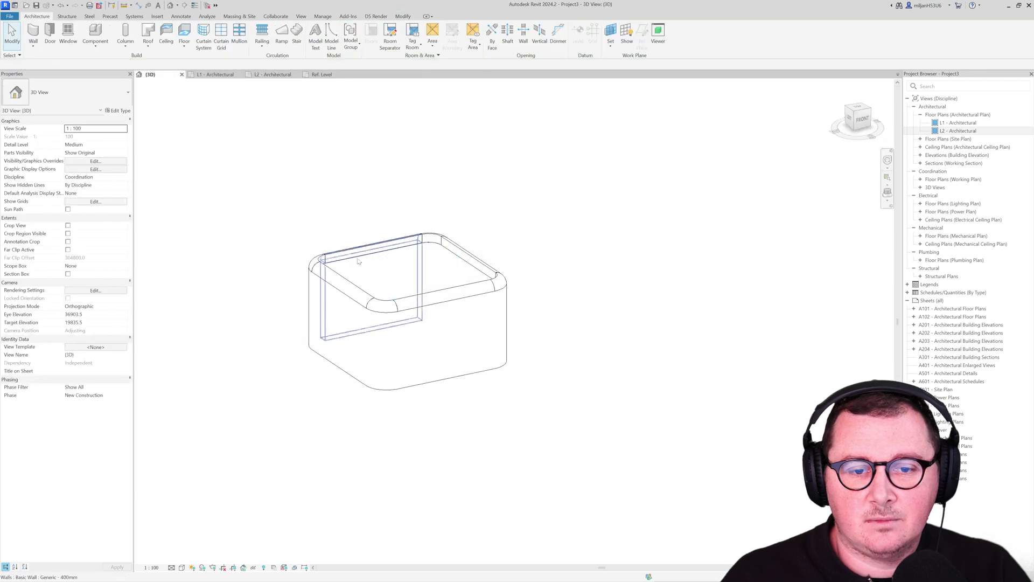
{"action": "left_click", "coordinate": [358, 261]}
{"action": "middle_click_drag", "start_coordinate": [291, 240], "coordinate": [388, 269], "text": "shift"}
{"action": "scroll", "coordinate": [410, 266], "scroll_direction": "up", "scroll_amount": 2}
{"action": "middle_click_drag", "start_coordinate": [312, 285], "coordinate": [371, 435], "text": "shift"}
{"action": "left_click", "coordinate": [371, 435]}
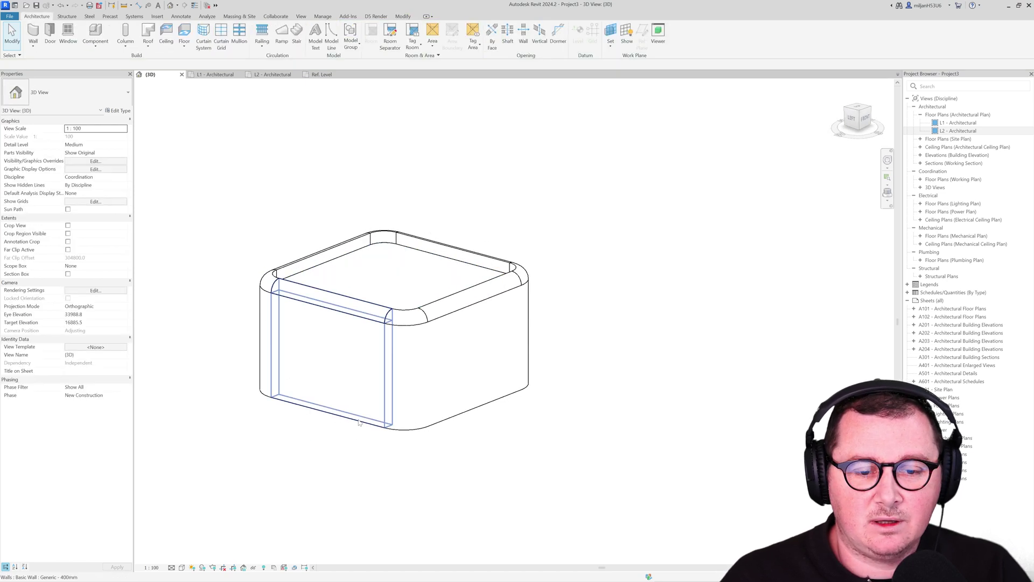
{"action": "key", "text": "Tab"}
{"action": "left_click", "coordinate": [335, 405]}
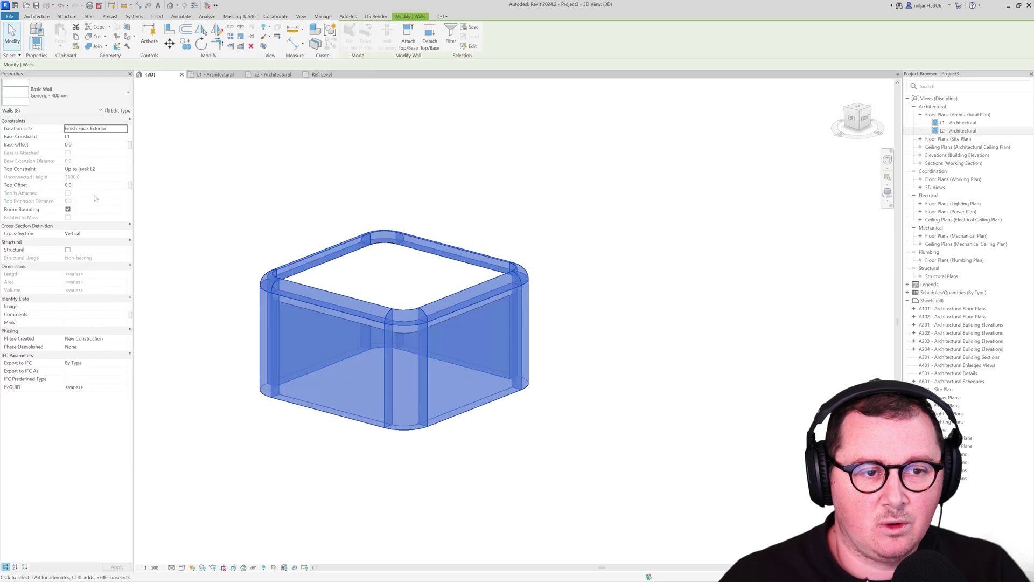
{"action": "left_click", "coordinate": [96, 184]}
{"action": "type", "text": "-400"}
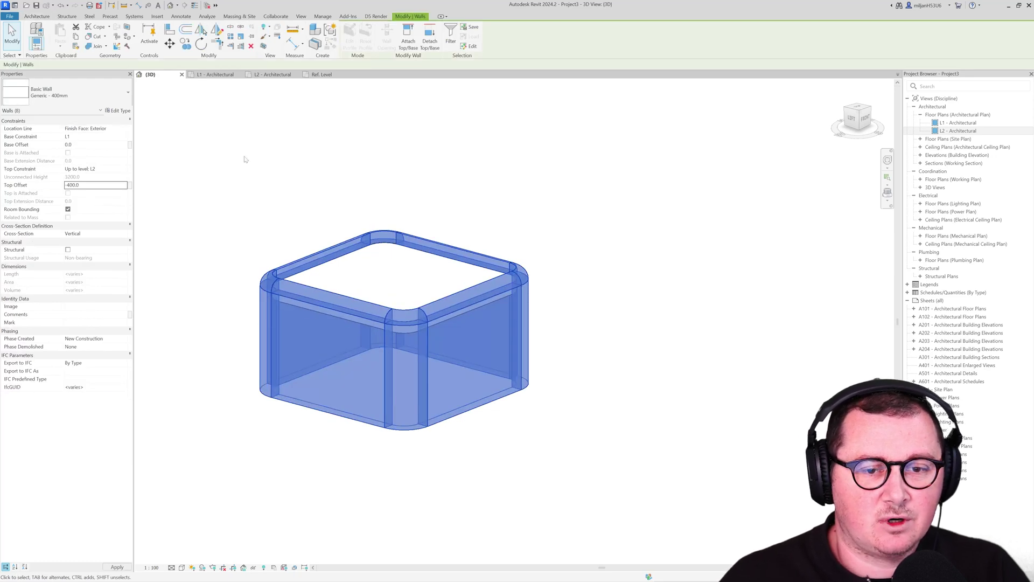
{"action": "left_click", "coordinate": [245, 160]}
{"action": "middle_click_drag", "start_coordinate": [510, 338], "coordinate": [446, 376], "text": "shift"}
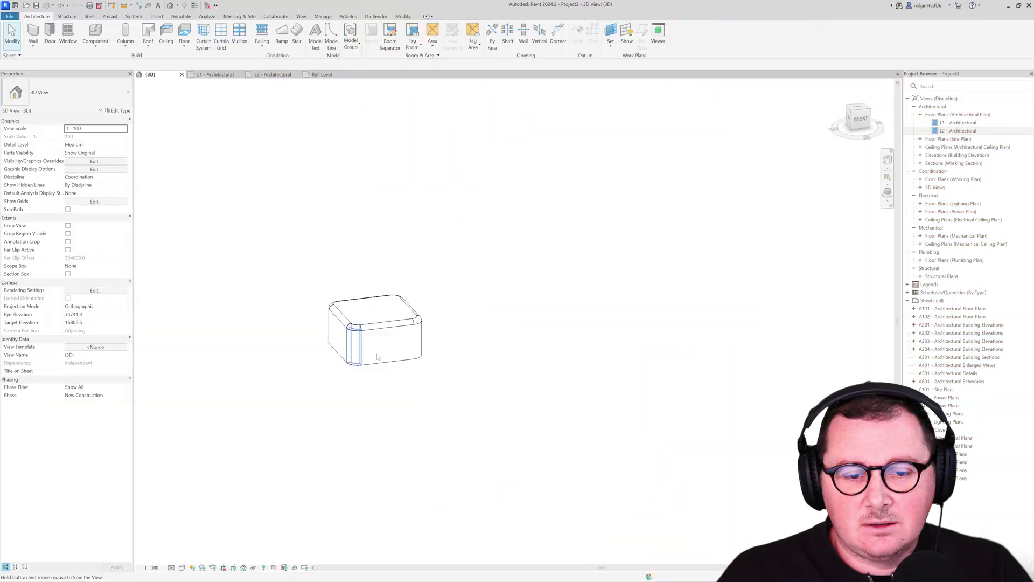
Set the cross-section of all eight walls to Slanted with an angle from vertical of -2.00°, deleting the conflicting radial dimensions
{"action": "scroll", "coordinate": [386, 376], "scroll_direction": "up", "scroll_amount": 2}
{"action": "left_click", "coordinate": [386, 376]}
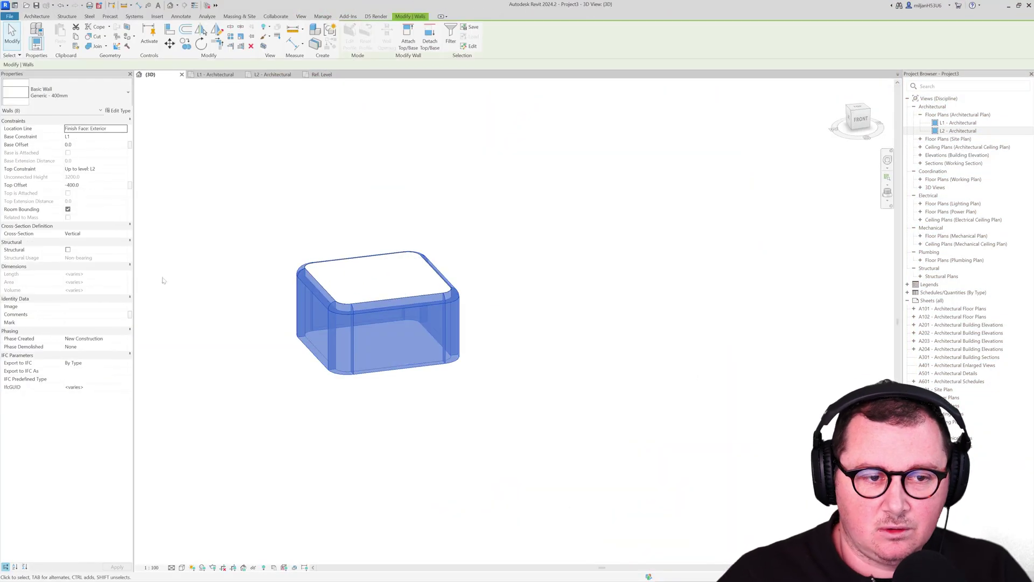
{"action": "left_click", "coordinate": [125, 234]}
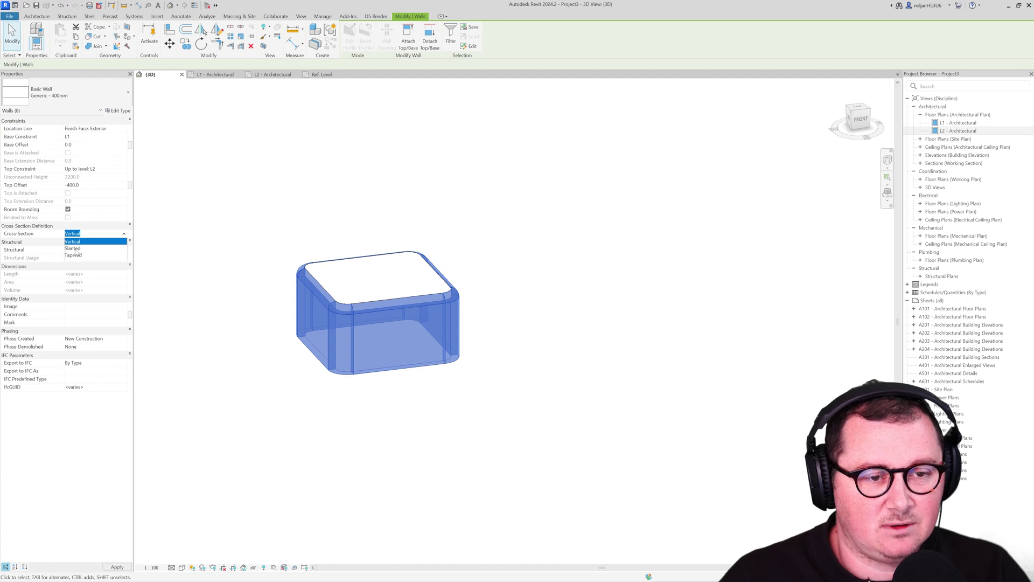
{"action": "left_click", "coordinate": [81, 249]}
{"action": "left_click", "coordinate": [80, 242]}
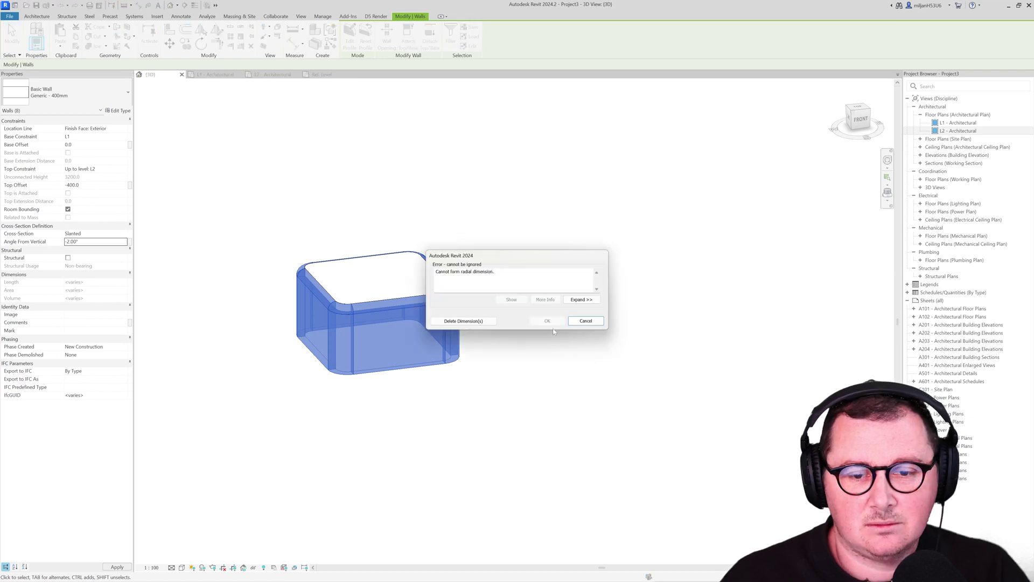
{"action": "left_click", "coordinate": [473, 322]}
{"action": "left_click", "coordinate": [469, 323]}
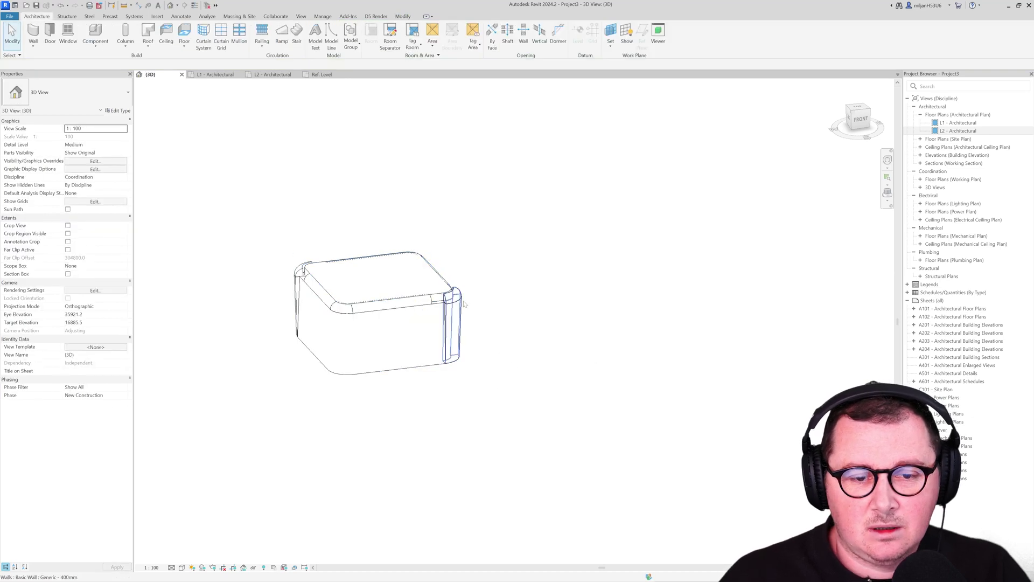
Select the two curved corner walls that lean the wrong way and set their angle from vertical to 2.00°
{"action": "left_click", "coordinate": [459, 313]}
{"action": "middle_click_drag", "start_coordinate": [459, 313], "coordinate": [336, 357], "text": "shift"}
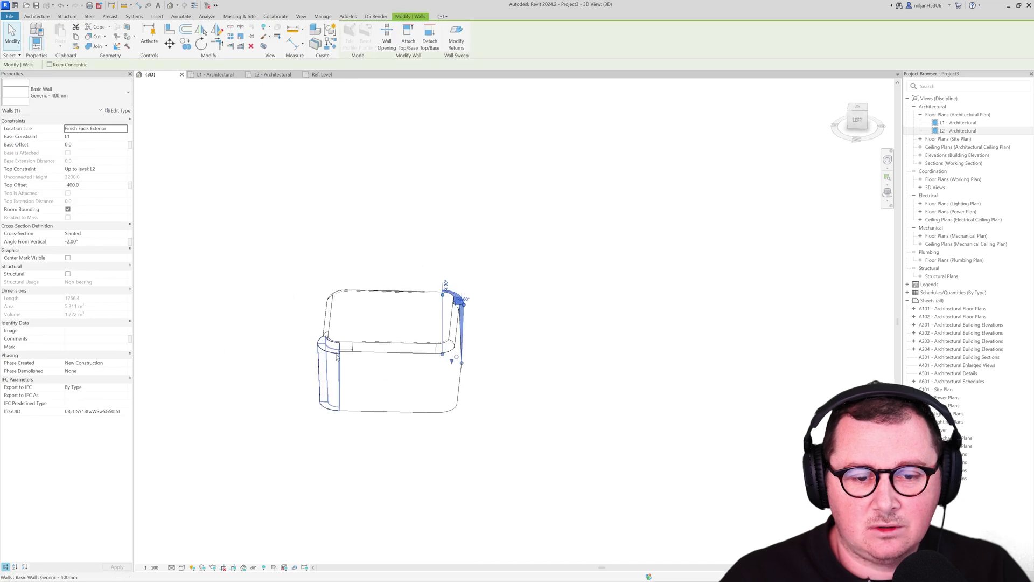
{"action": "left_click", "coordinate": [337, 357], "text": "ctrl"}
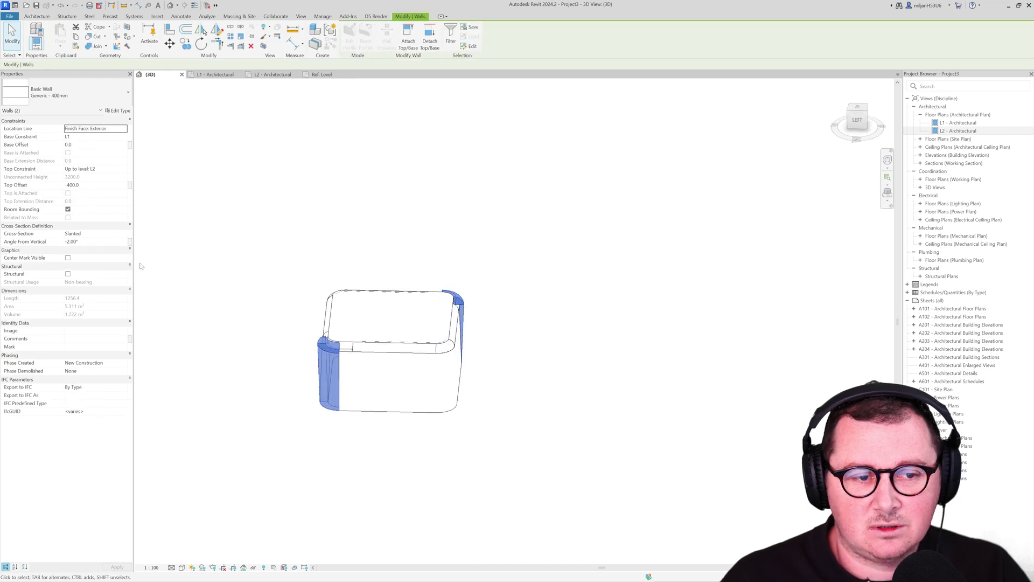
{"action": "left_click", "coordinate": [230, 255]}
{"action": "middle_click_drag", "start_coordinate": [230, 255], "coordinate": [330, 384], "text": "shift"}
Replace the slab's boundary with lines along the inner faces of the slanted walls and finish without attaching the walls
{"action": "scroll", "coordinate": [396, 290], "scroll_direction": "up", "scroll_amount": 2}
{"action": "left_click", "coordinate": [396, 291]}
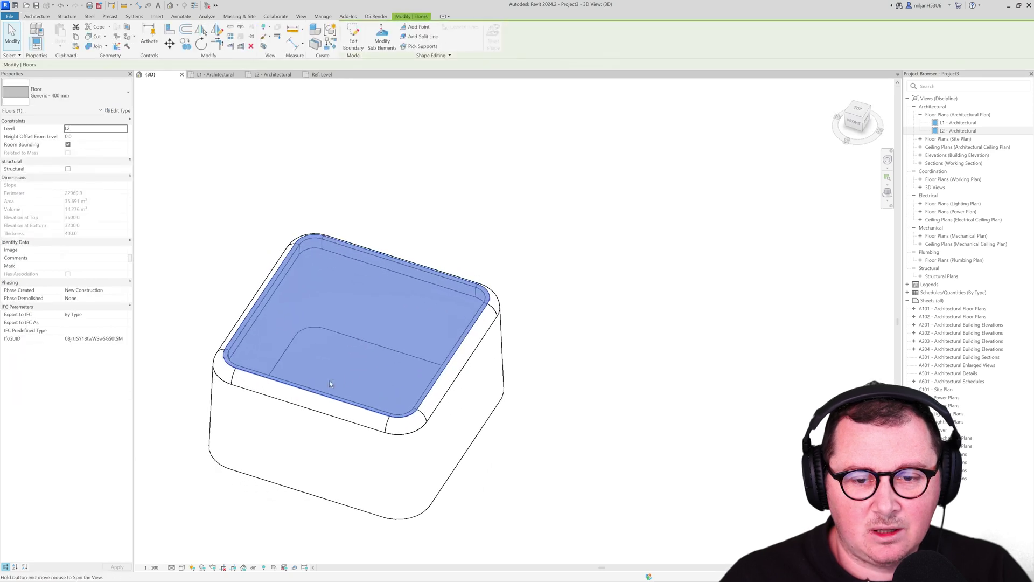
{"action": "scroll", "coordinate": [440, 273], "scroll_direction": "down", "scroll_amount": 2}
{"action": "middle_click_drag", "start_coordinate": [342, 348], "coordinate": [376, 339], "text": "shift"}
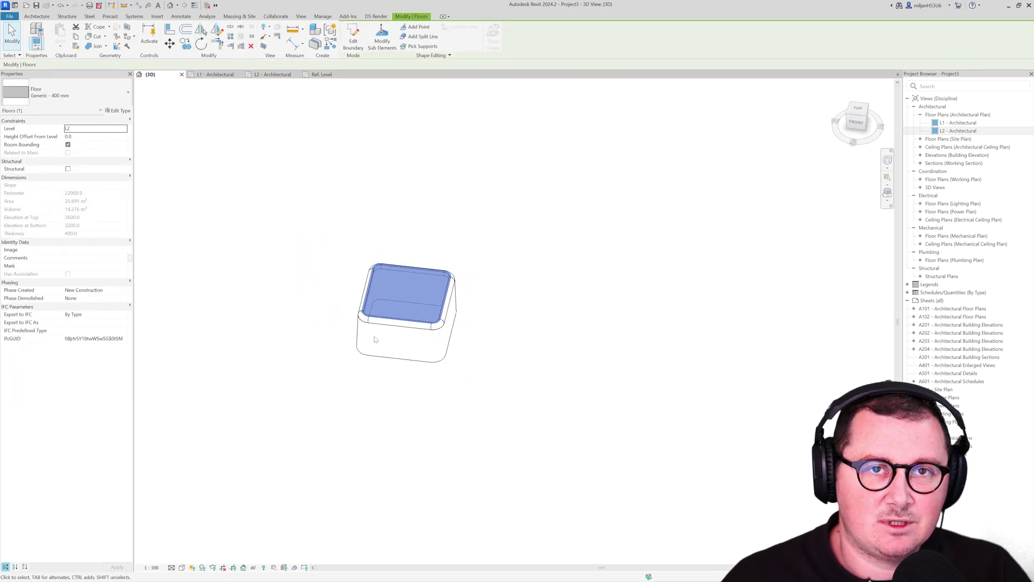
{"action": "left_click", "coordinate": [360, 46]}
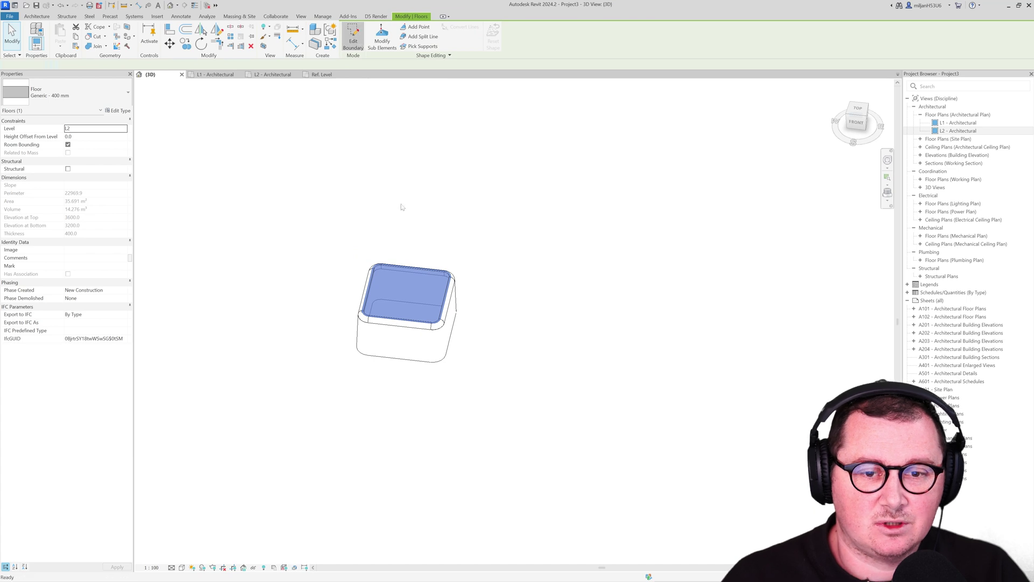
{"action": "scroll", "coordinate": [399, 248], "scroll_direction": "up", "scroll_amount": 3}
{"action": "key", "text": "Tab"}
{"action": "left_click", "coordinate": [387, 296]}
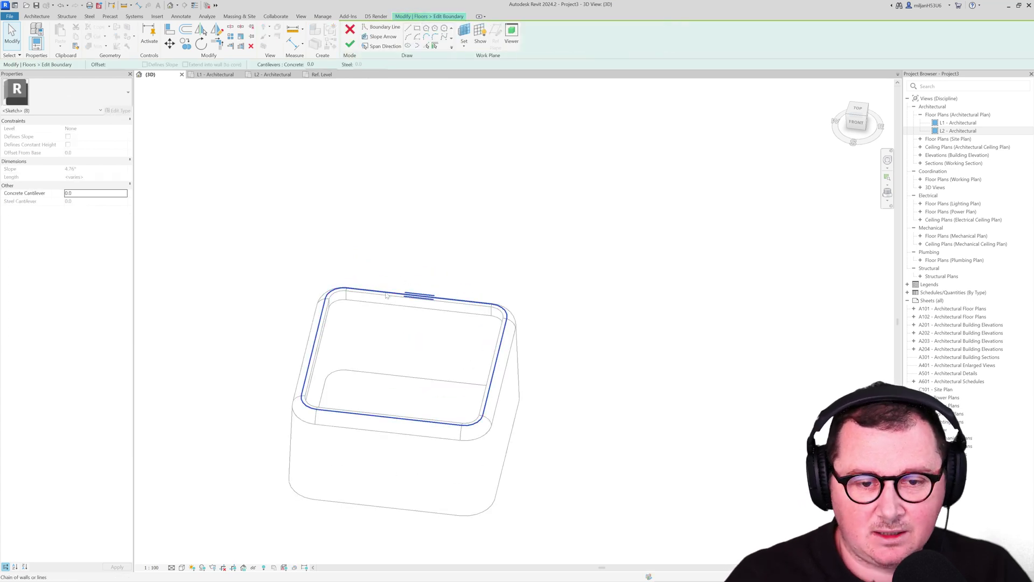
{"action": "key", "text": "Delete"}
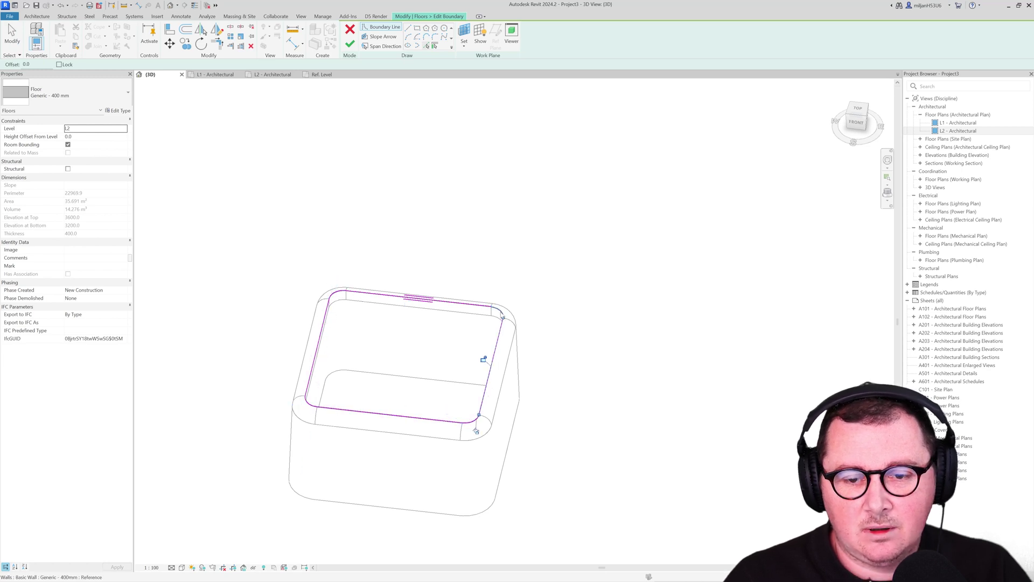
{"action": "left_click", "coordinate": [350, 43]}
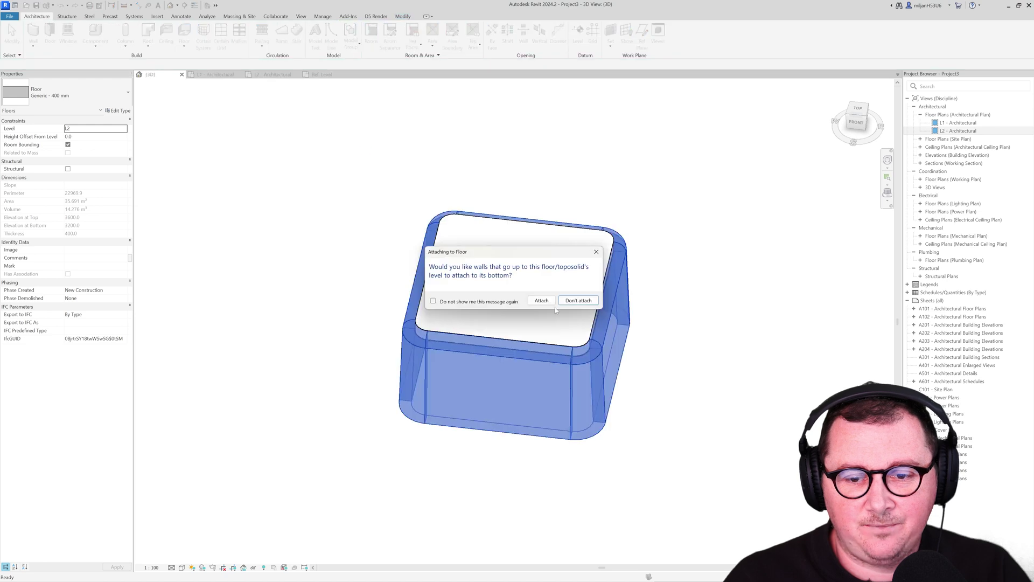
{"action": "left_click", "coordinate": [571, 300]}
Select the whole room, walls and slab together, and place a copy of it beside the original in the 3D view
{"action": "scroll", "coordinate": [332, 361], "scroll_direction": "down", "scroll_amount": 3}
{"action": "left_click", "coordinate": [249, 364]}
{"action": "middle_click_drag", "start_coordinate": [249, 365], "coordinate": [254, 331], "text": "shift"}
{"action": "scroll", "coordinate": [253, 331], "scroll_direction": "down", "scroll_amount": 2}
{"action": "scroll", "coordinate": [263, 220], "scroll_direction": "down", "scroll_amount": 2}
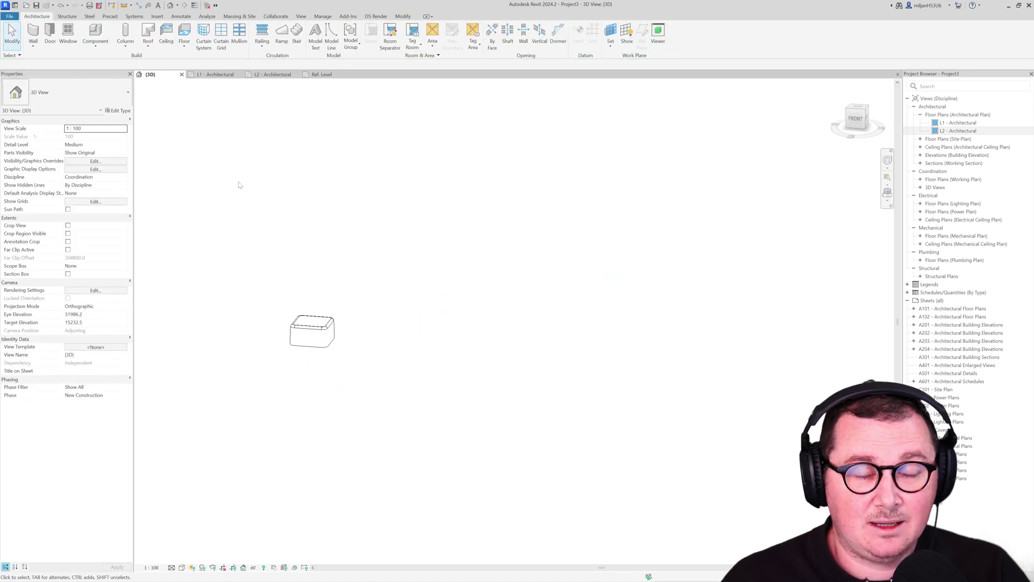
{"action": "left_click_drag", "start_coordinate": [269, 279], "coordinate": [368, 377]}
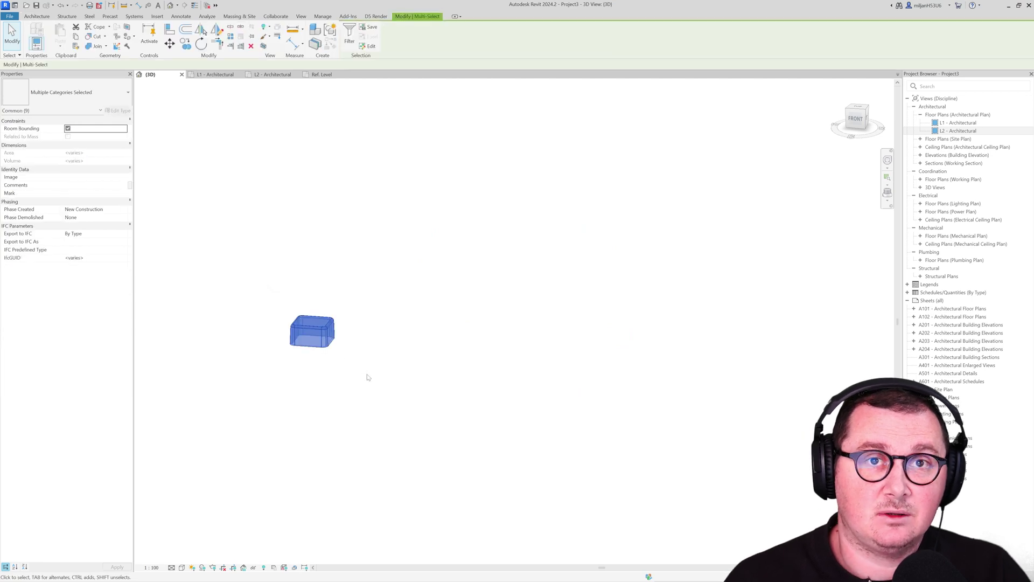
{"action": "key", "text": "c"}
{"action": "key", "text": "o"}
{"action": "left_click", "coordinate": [378, 379]}
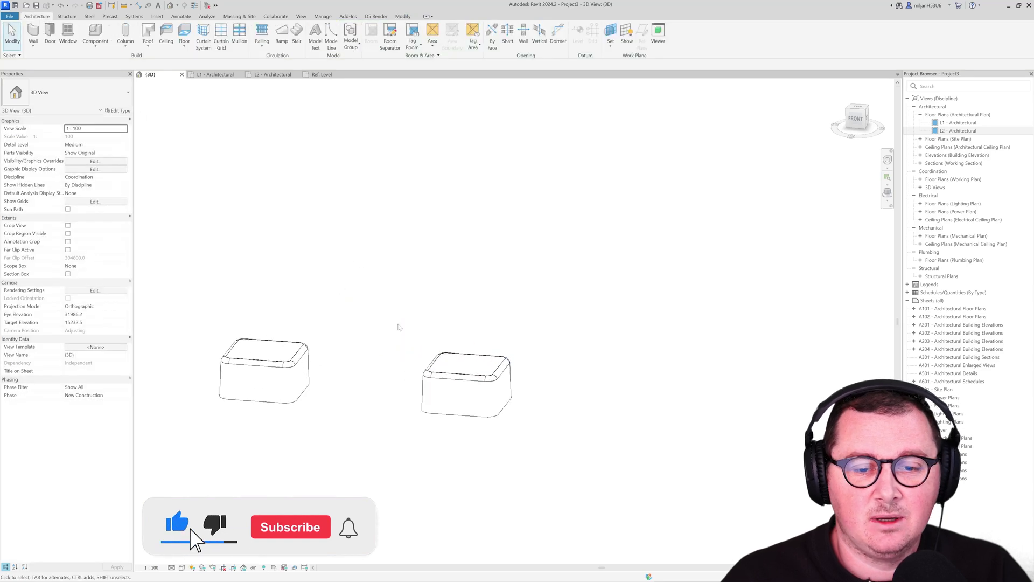
{"action": "scroll", "coordinate": [452, 408], "scroll_direction": "down", "scroll_amount": 2}
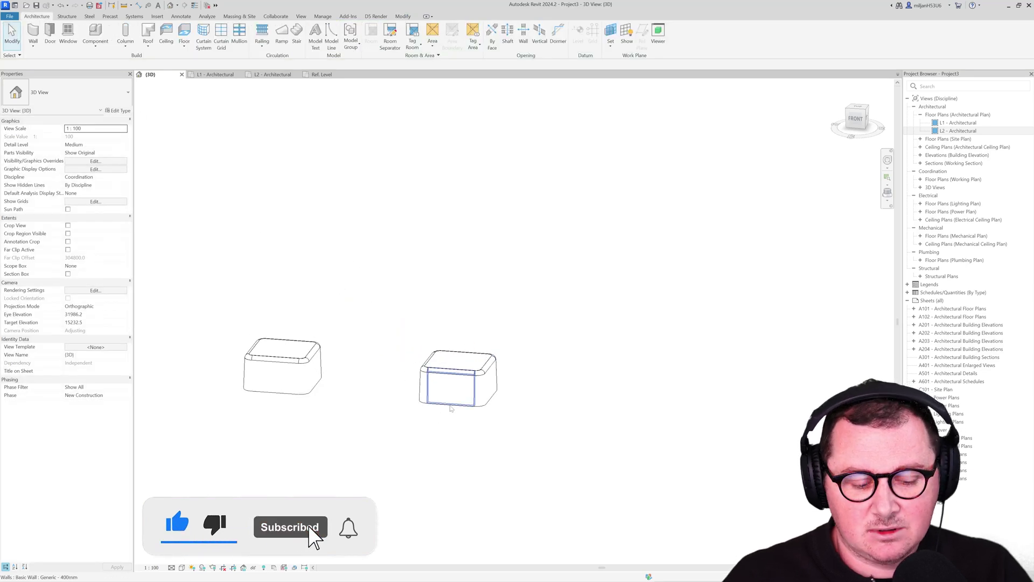
Select the chain of eight walls in the copied room and set their cross-section to Vertical
{"action": "left_click", "coordinate": [452, 408]}
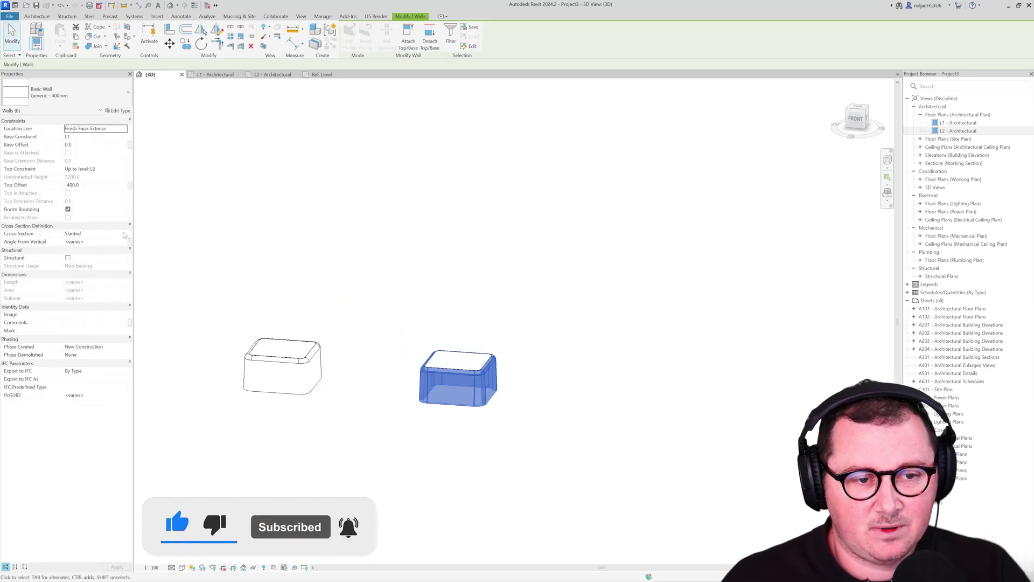
{"action": "left_click", "coordinate": [124, 235]}
{"action": "left_click", "coordinate": [92, 242]}
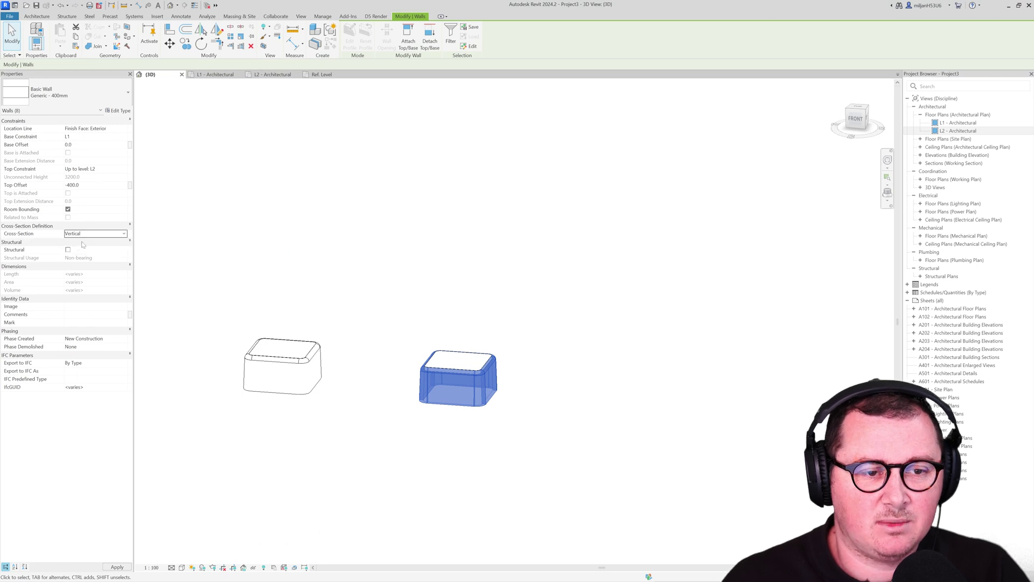
{"action": "left_click", "coordinate": [347, 244]}
Duplicate the wall type of the copied room's eight walls as Generic - 400mm no sweep
{"action": "scroll", "coordinate": [397, 375], "scroll_direction": "up", "scroll_amount": 3}
{"action": "middle_click_drag", "start_coordinate": [414, 416], "coordinate": [483, 413], "text": "shift"}
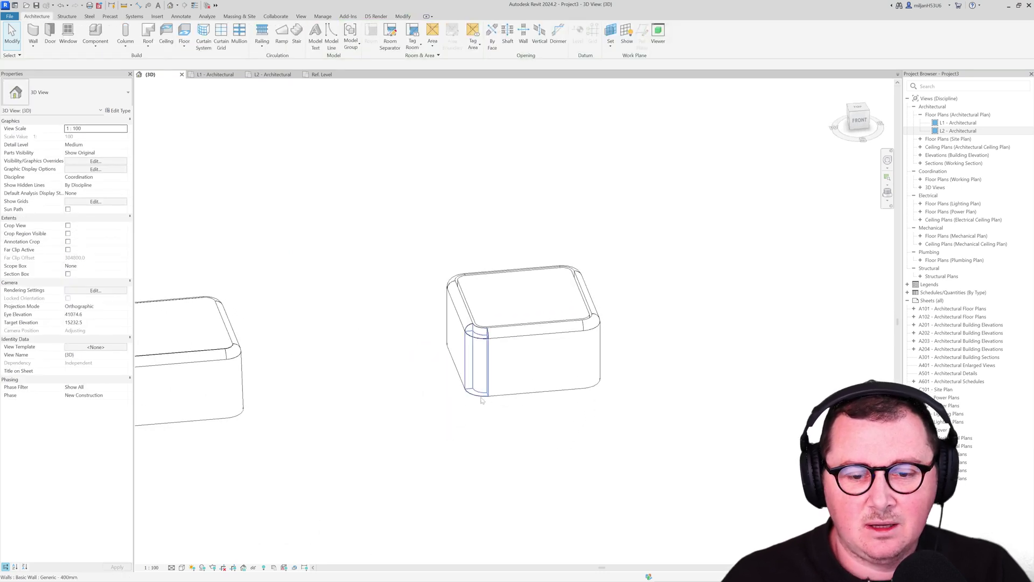
{"action": "key", "text": "Tab"}
{"action": "left_click", "coordinate": [481, 401]}
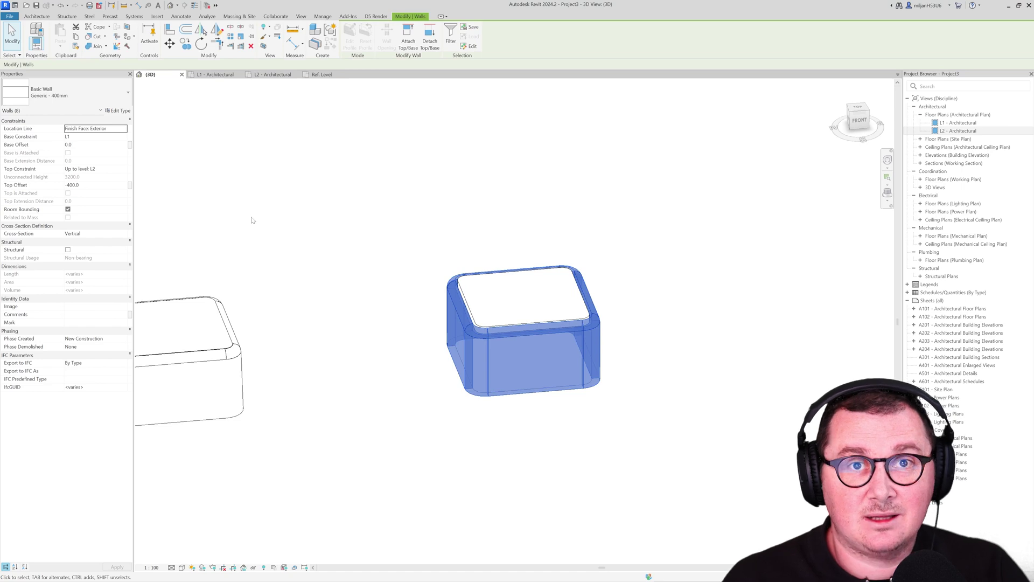
{"action": "left_click", "coordinate": [118, 111]}
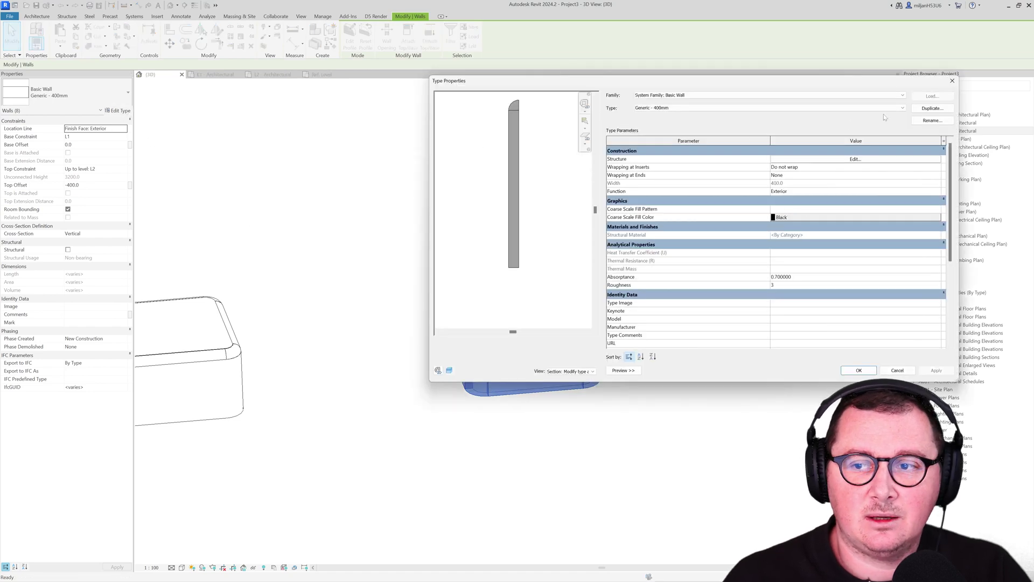
{"action": "left_click", "coordinate": [925, 109]}
{"action": "key", "text": "BackSpace"}
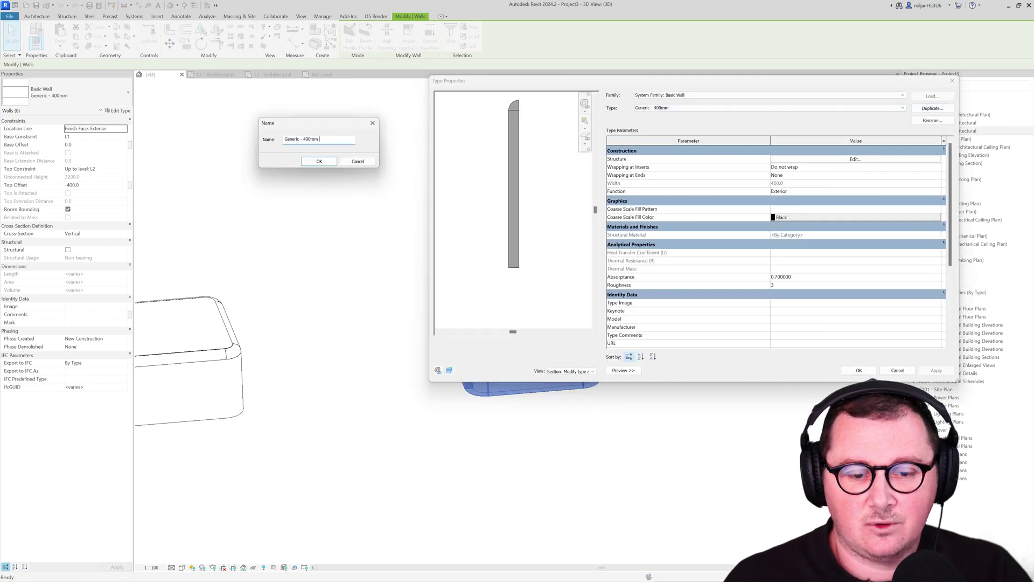
{"action": "type", "text": "no sweep"}
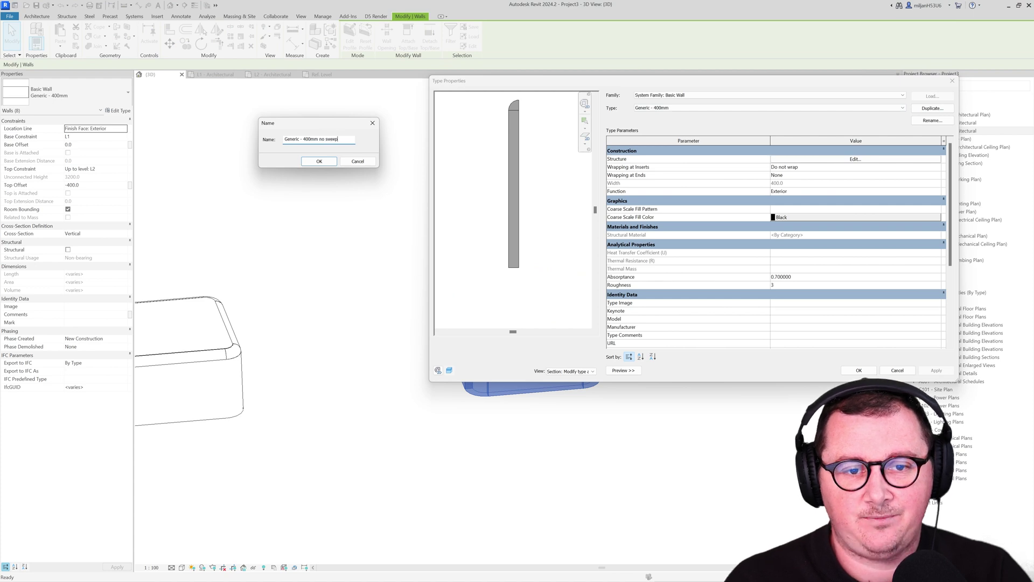
{"action": "key", "text": "Return"}
Delete the wall sweep from the new wall type's structure and apply the type to the copied walls
{"action": "left_click", "coordinate": [814, 161]}
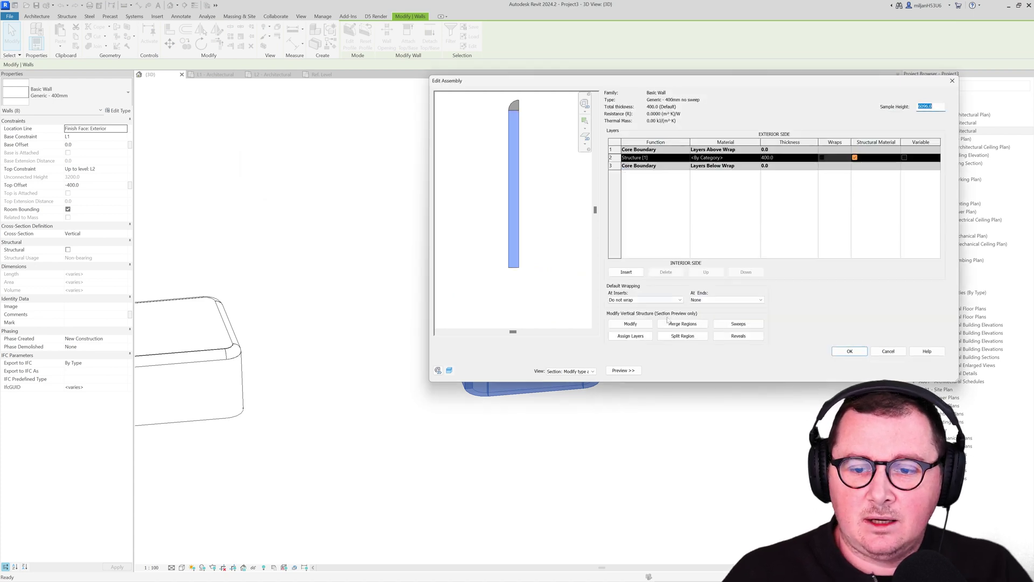
{"action": "left_click", "coordinate": [732, 327]}
{"action": "left_click", "coordinate": [589, 186]}
{"action": "left_click", "coordinate": [790, 281]}
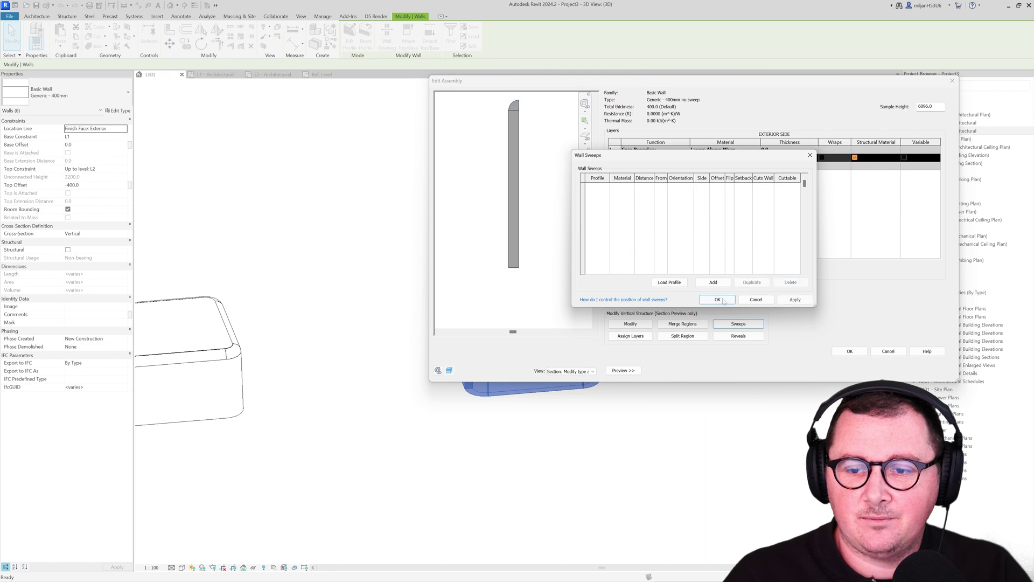
{"action": "key", "text": "Return"}
{"action": "key", "text": "Return"}
{"action": "left_click", "coordinate": [859, 370]}
{"action": "key", "text": "Escape"}
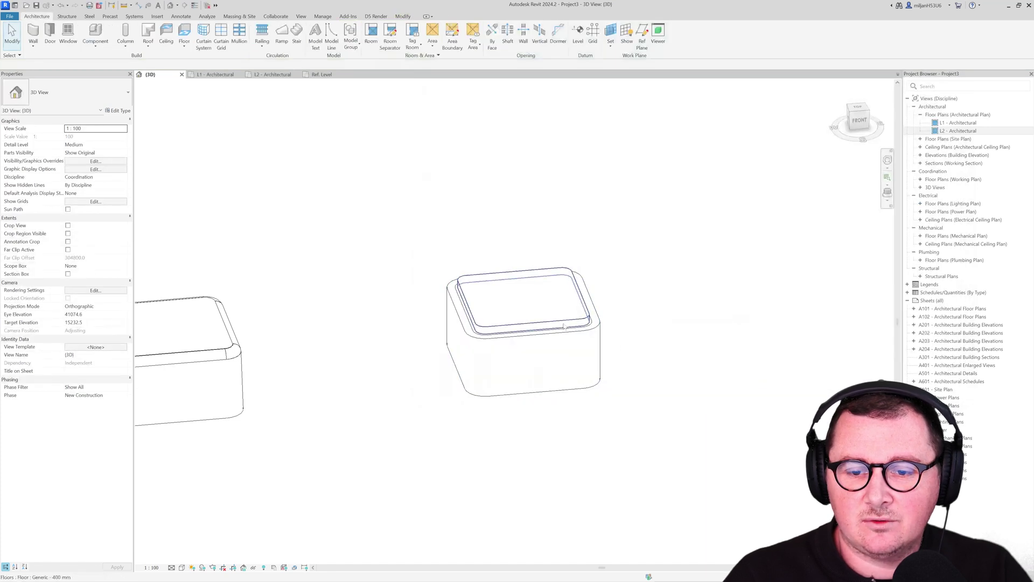
Edit the copied room's slab boundary in the L2 - Architectural plan and delete all of its sketch lines
{"action": "left_click", "coordinate": [563, 321]}
{"action": "left_click", "coordinate": [290, 75]}
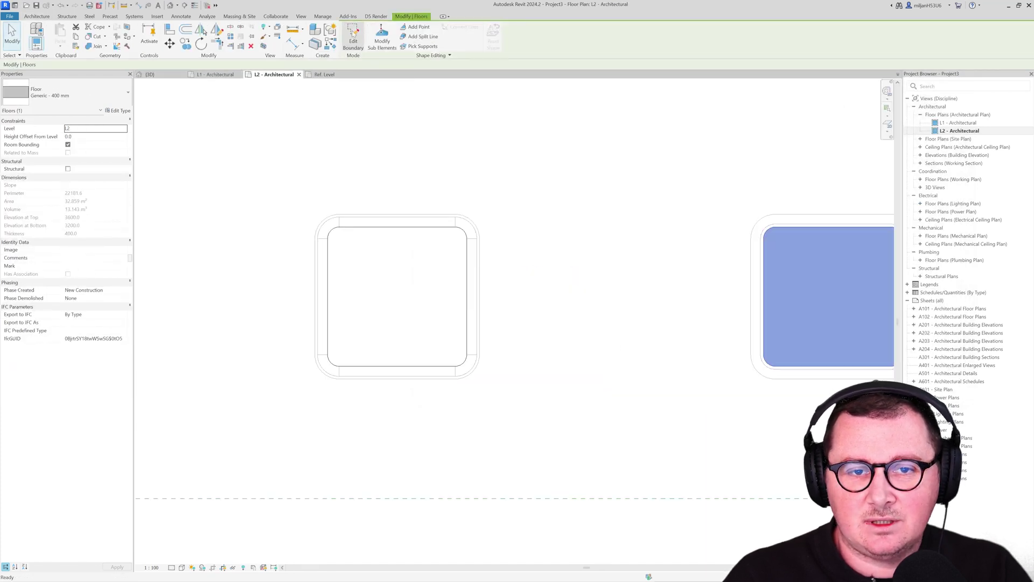
{"action": "left_click", "coordinate": [353, 38]}
{"action": "middle_click_drag", "start_coordinate": [626, 277], "coordinate": [425, 274]}
{"action": "left_click_drag", "start_coordinate": [414, 136], "coordinate": [707, 365]}
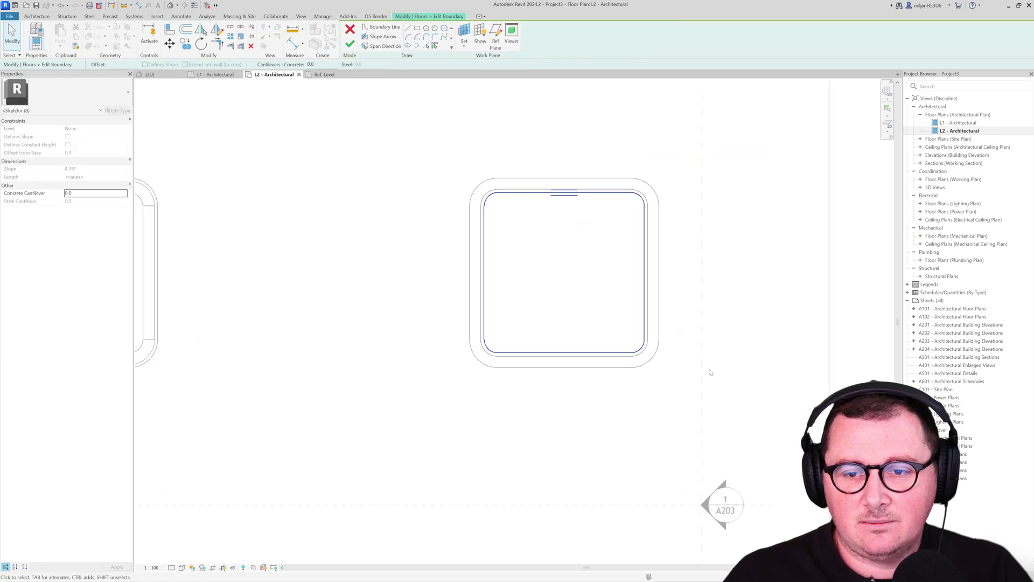
{"action": "key", "text": "Delete"}
Trace the inner faces of the copied walls as the new slab boundary, finish the floor, and check it in 3D
{"action": "left_click", "coordinate": [435, 46]}
{"action": "key", "text": "Tab"}
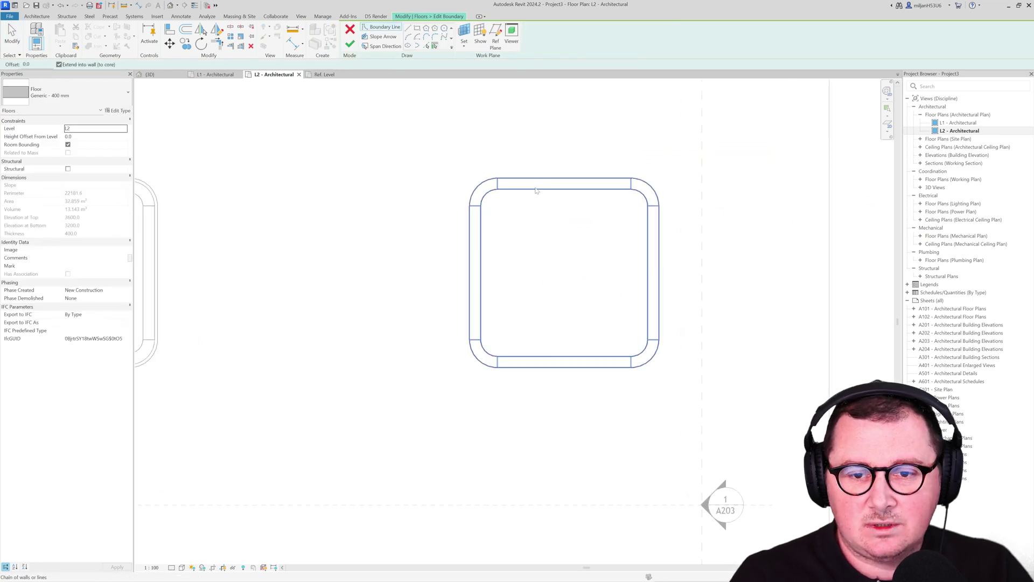
{"action": "left_click", "coordinate": [536, 190]}
{"action": "left_click", "coordinate": [350, 44]}
{"action": "left_click", "coordinate": [582, 303]}
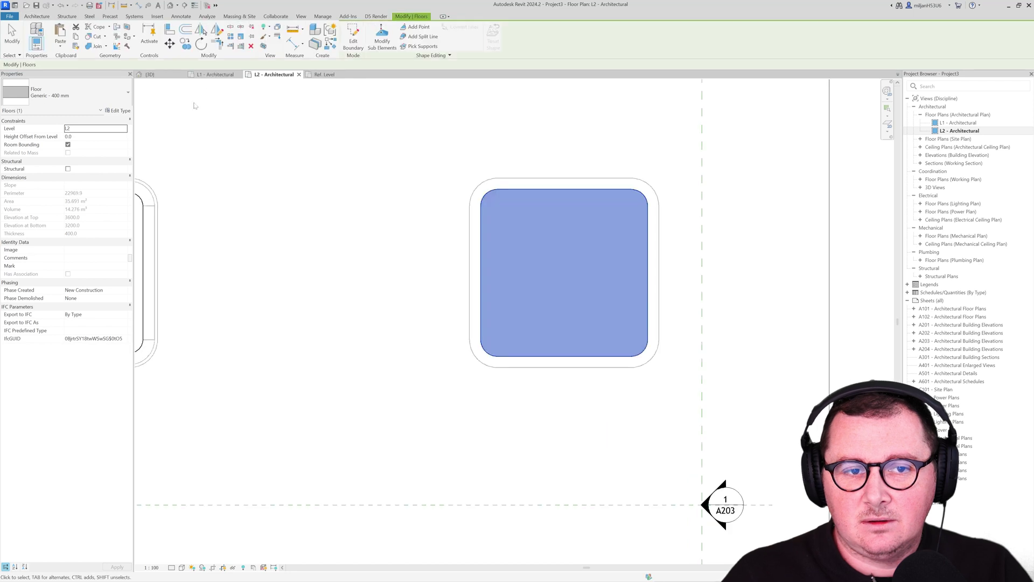
{"action": "left_click", "coordinate": [150, 74]}
{"action": "left_click", "coordinate": [420, 277]}
{"action": "middle_click_drag", "start_coordinate": [429, 346], "coordinate": [565, 370], "text": "shift"}
{"action": "scroll", "coordinate": [565, 370], "scroll_direction": "up", "scroll_amount": 2}
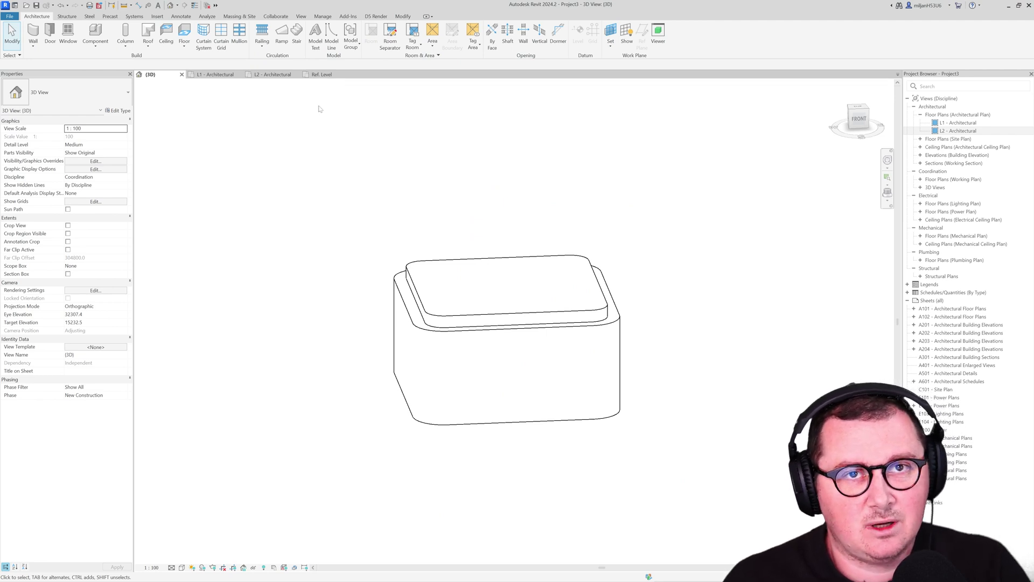
Change the quarter-round profile family's Profile Usage to Slab Edge
{"action": "left_click", "coordinate": [326, 77]}
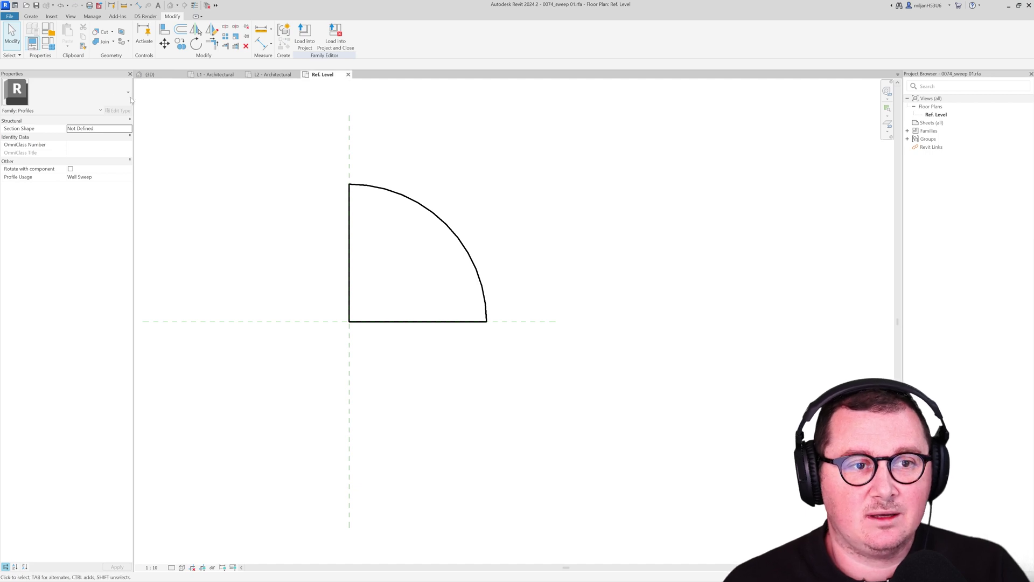
{"action": "left_click", "coordinate": [52, 32]}
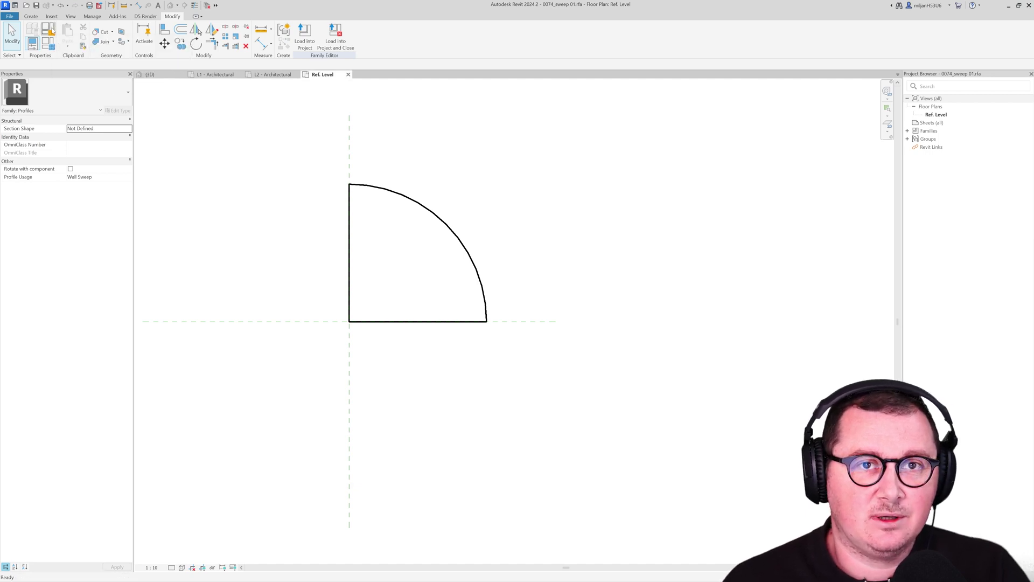
{"action": "left_click", "coordinate": [414, 430]}
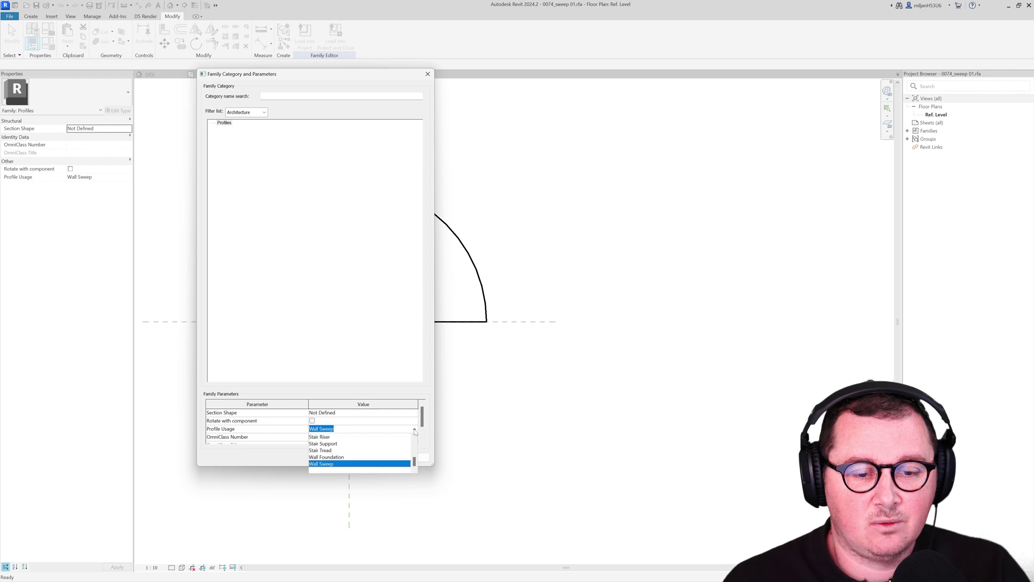
{"action": "scroll", "coordinate": [344, 450], "scroll_direction": "up", "scroll_amount": 1}
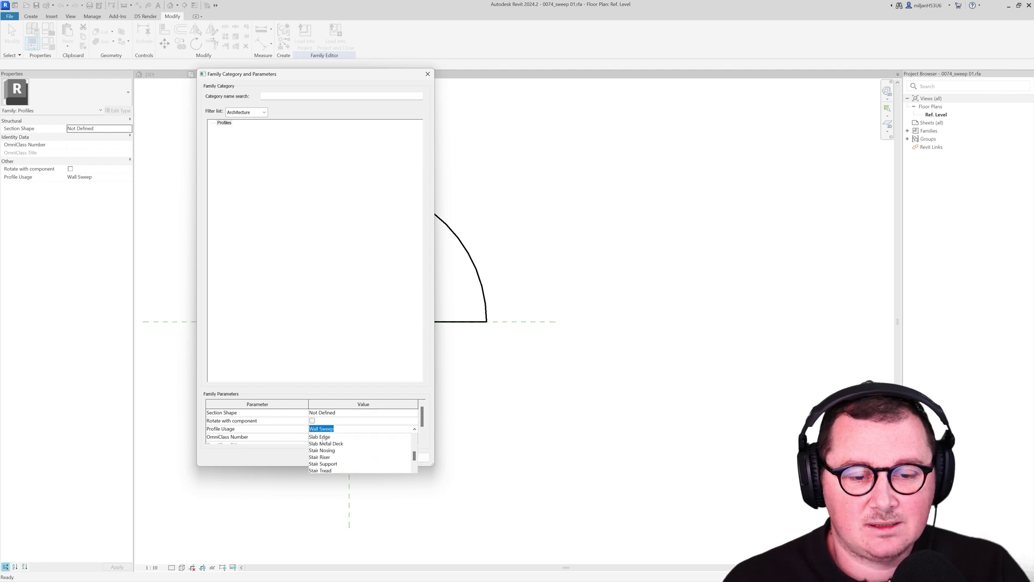
{"action": "left_click", "coordinate": [322, 437]}
{"action": "left_click", "coordinate": [372, 458]}
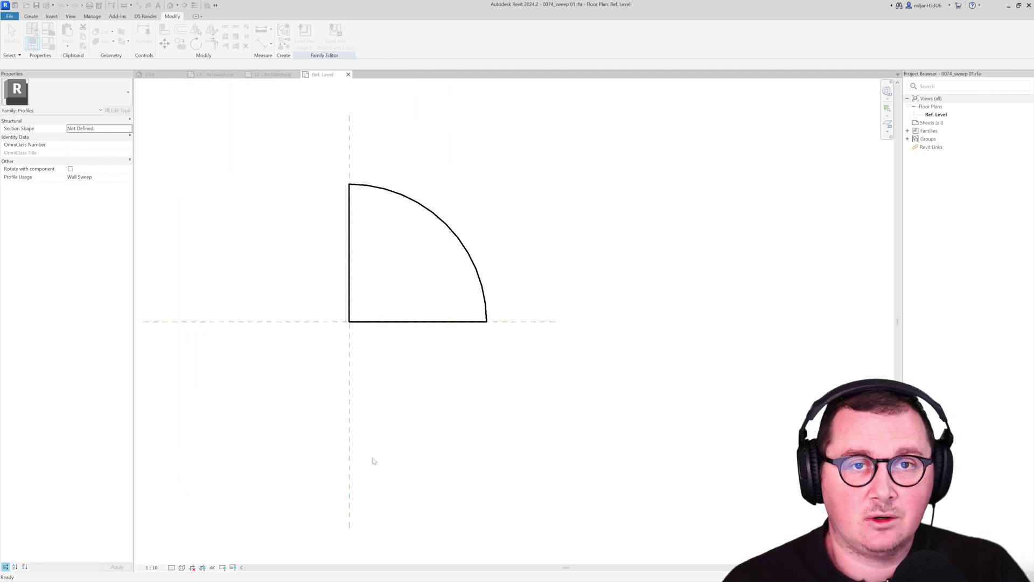
Save the profile family as 0074_slab edge 01 and load it into the project
{"action": "left_click", "coordinate": [10, 16]}
{"action": "left_click", "coordinate": [21, 121]}
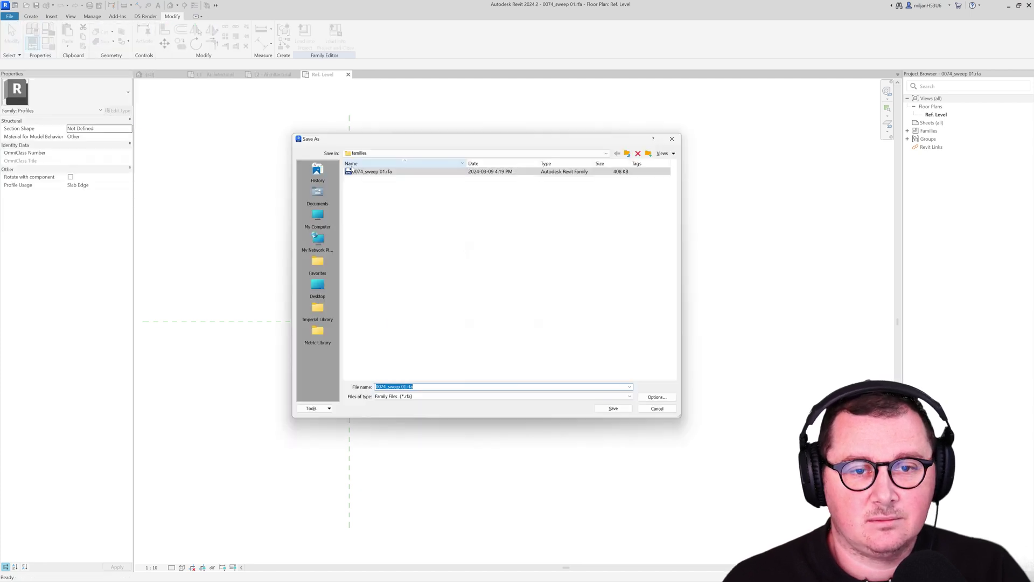
{"action": "left_click", "coordinate": [397, 387]}
{"action": "left_click", "coordinate": [405, 386]}
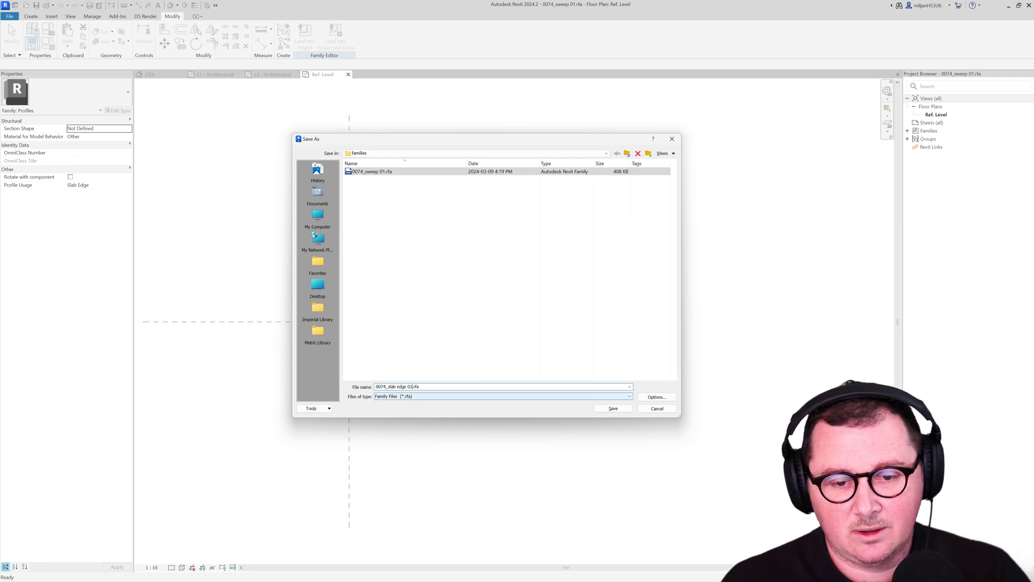
{"action": "left_click", "coordinate": [613, 408]}
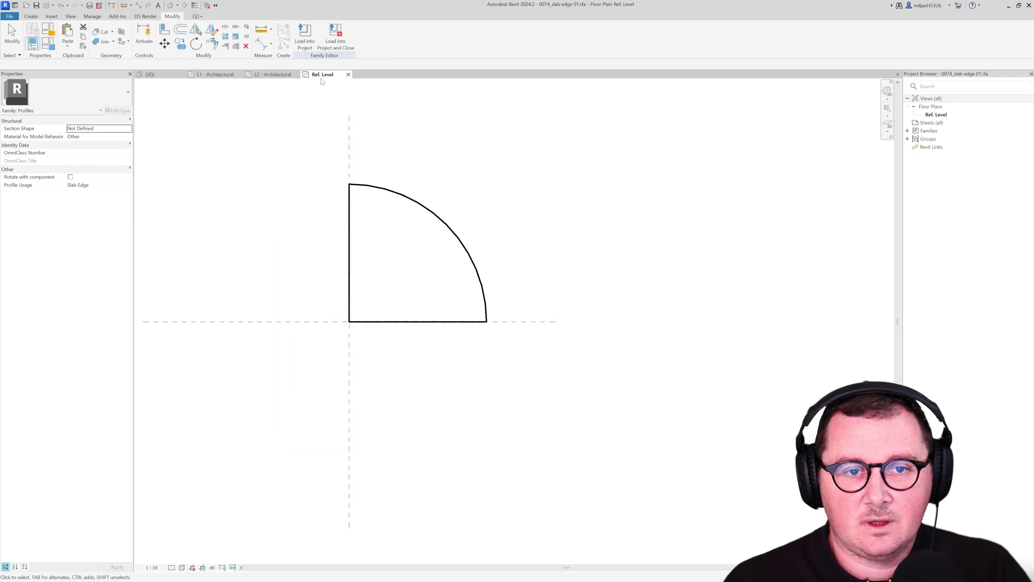
{"action": "left_click", "coordinate": [304, 45]}
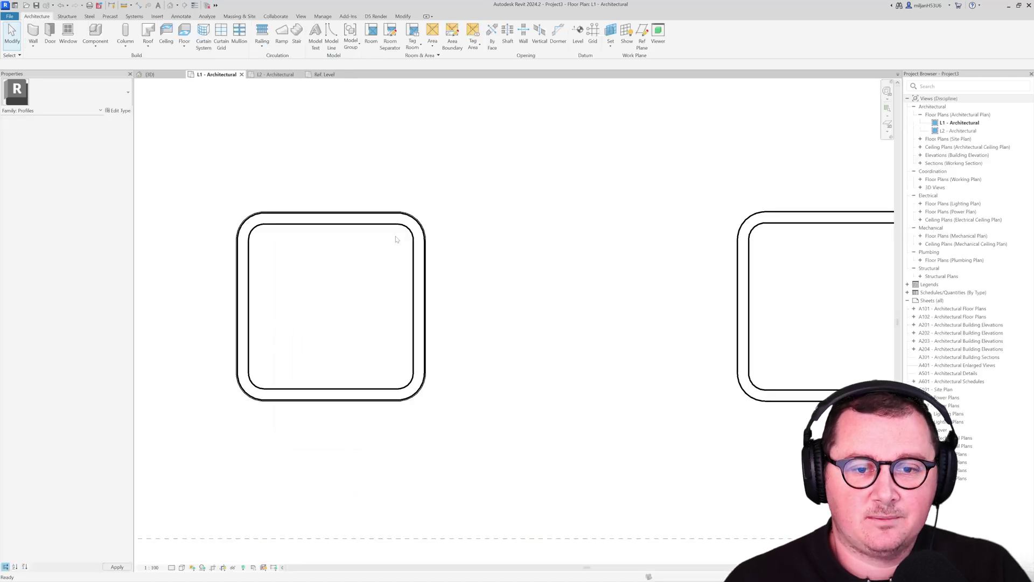
Start a floor slab edge in the 3D view and duplicate its type as AIE slab edge 01
{"action": "left_click", "coordinate": [152, 76]}
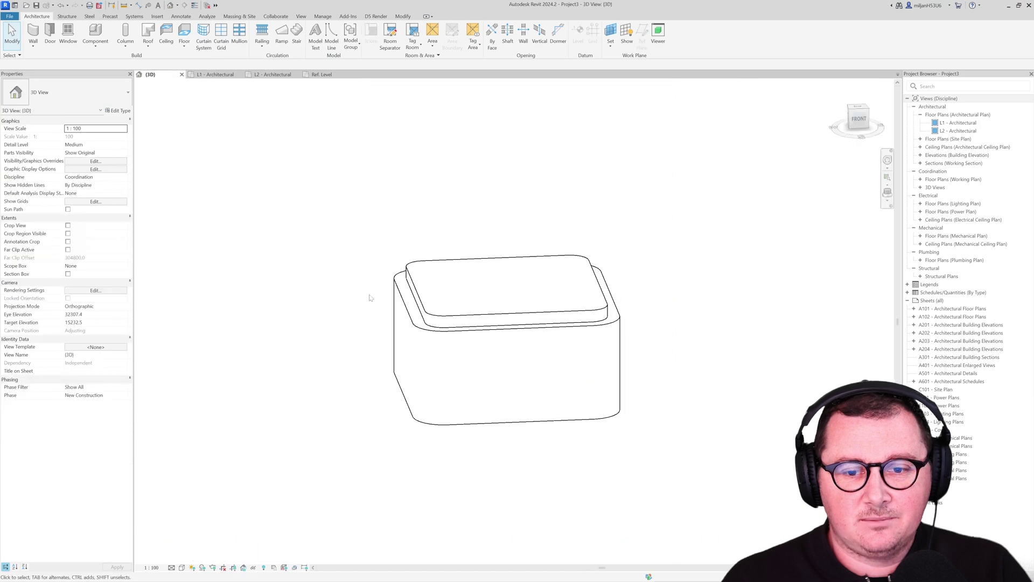
{"action": "middle_click_drag", "start_coordinate": [465, 369], "coordinate": [487, 362], "text": "shift"}
{"action": "scroll", "coordinate": [426, 264], "scroll_direction": "up", "scroll_amount": 2}
{"action": "middle_click_drag", "start_coordinate": [435, 246], "coordinate": [445, 267]}
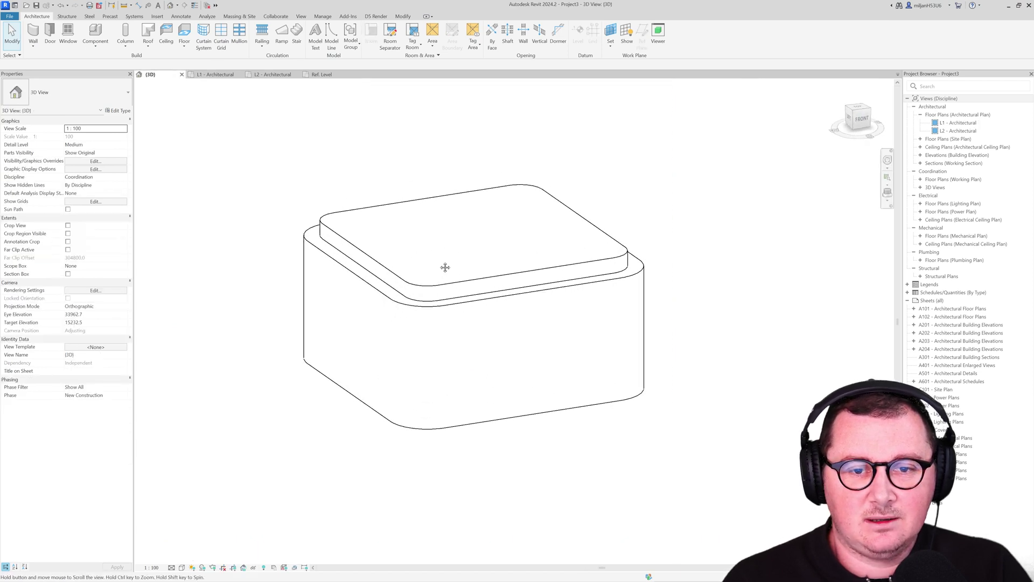
{"action": "left_click", "coordinate": [186, 48]}
{"action": "left_click", "coordinate": [205, 111]}
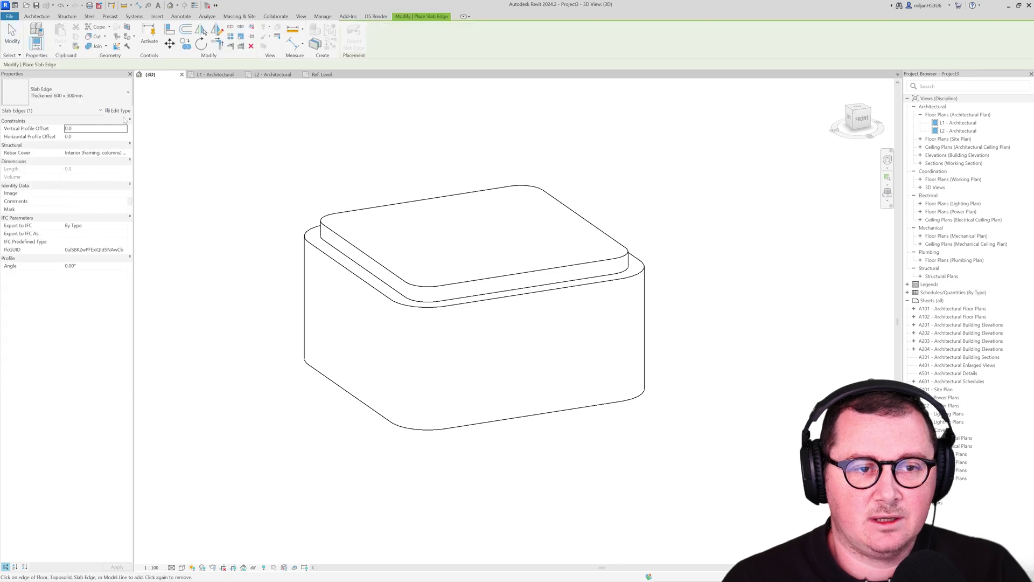
{"action": "left_click", "coordinate": [119, 110]}
{"action": "left_click", "coordinate": [841, 108]}
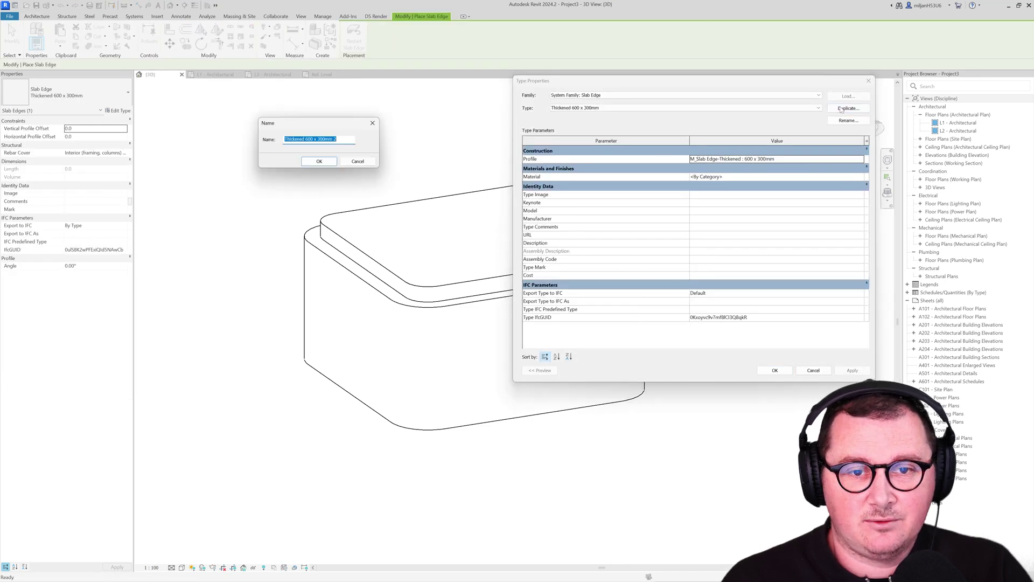
{"action": "type", "text": "AIE slab"}
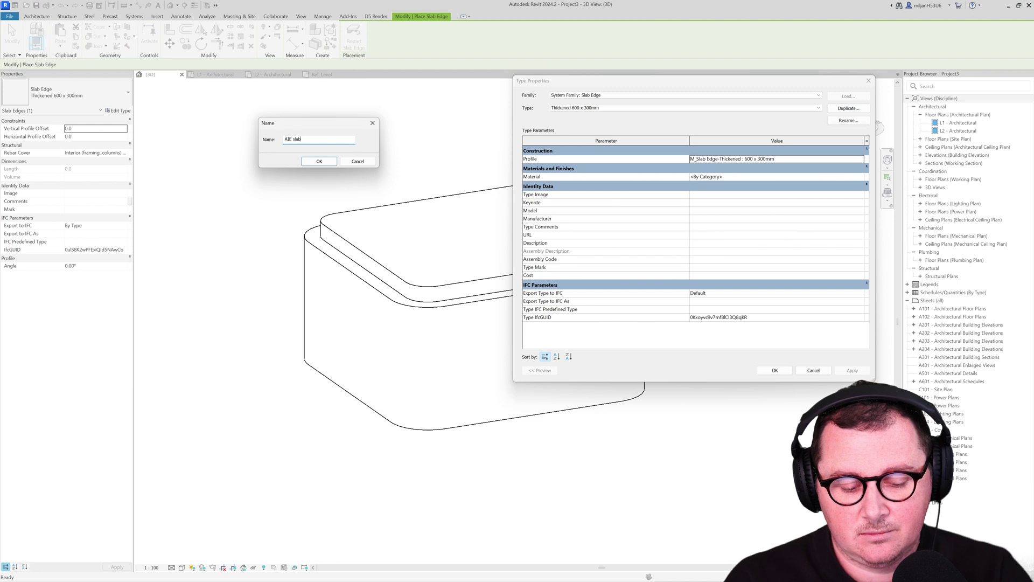
{"action": "type", "text": " edge 01"}
{"action": "key", "text": "Return"}
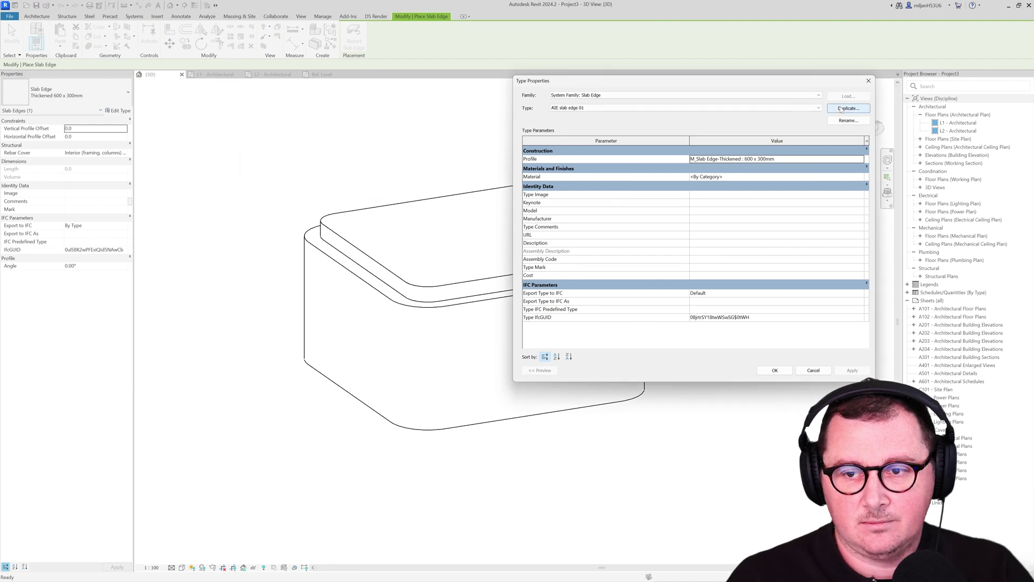
Assign the 0074_slab edge 01 profile to the new slab edge type
{"action": "left_click", "coordinate": [861, 160]}
{"action": "scroll", "coordinate": [757, 181], "scroll_direction": "up", "scroll_amount": 3}
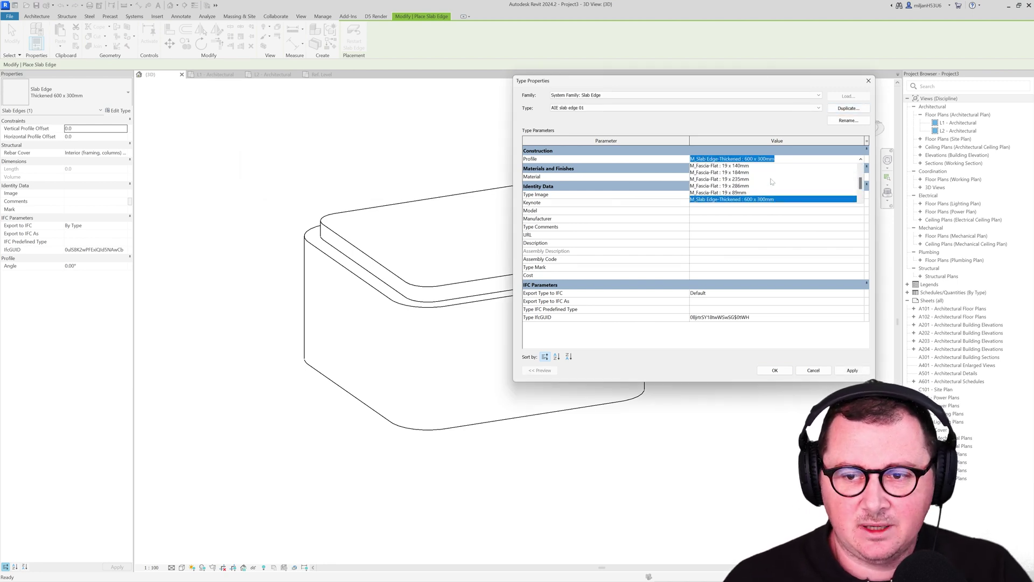
{"action": "left_click", "coordinate": [756, 174]}
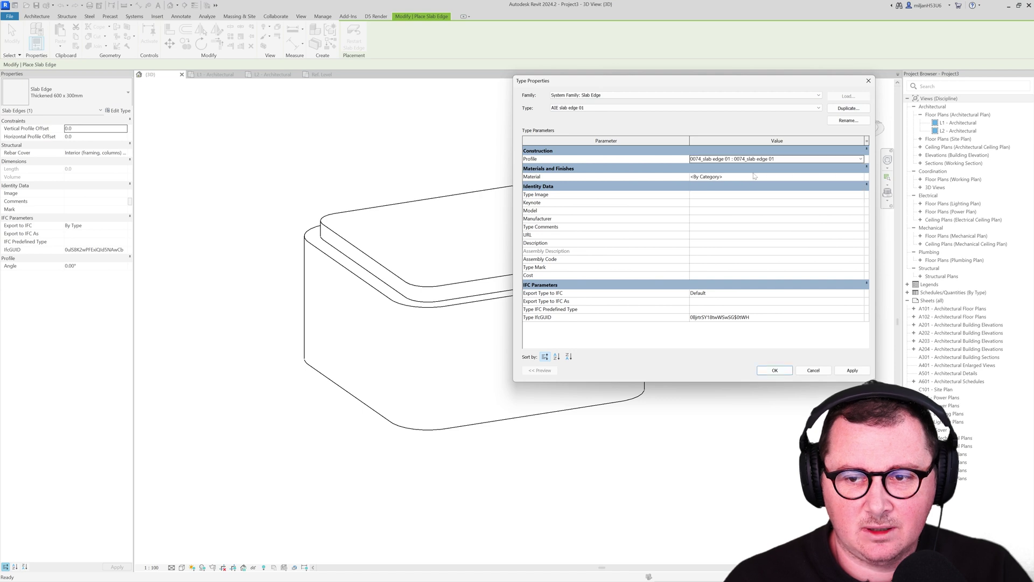
{"action": "left_click", "coordinate": [775, 370]}
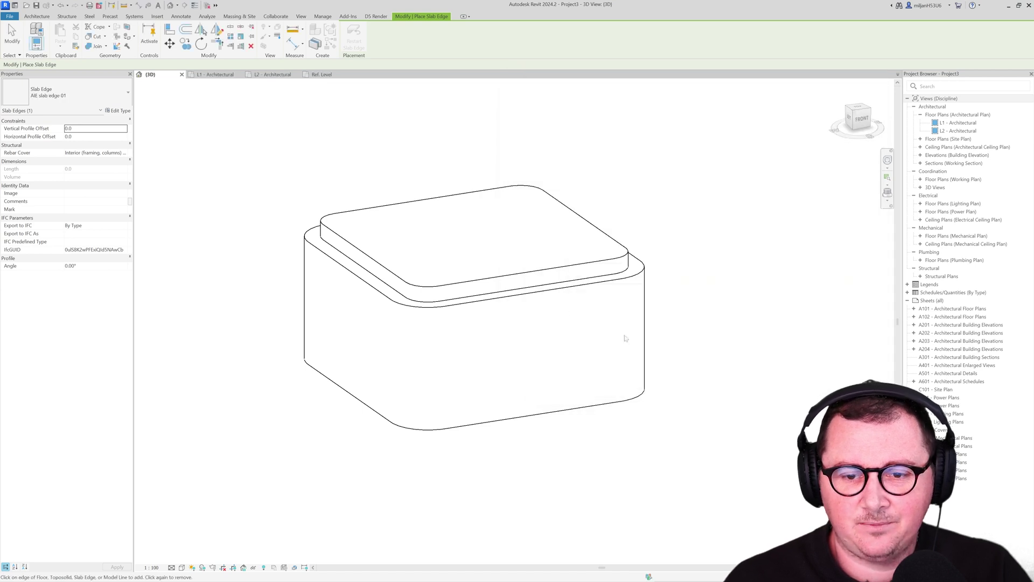
Place the slab edge along the lower edges of the copied room's slab, including the rounded corners, all the way around
{"action": "left_click", "coordinate": [532, 289]}
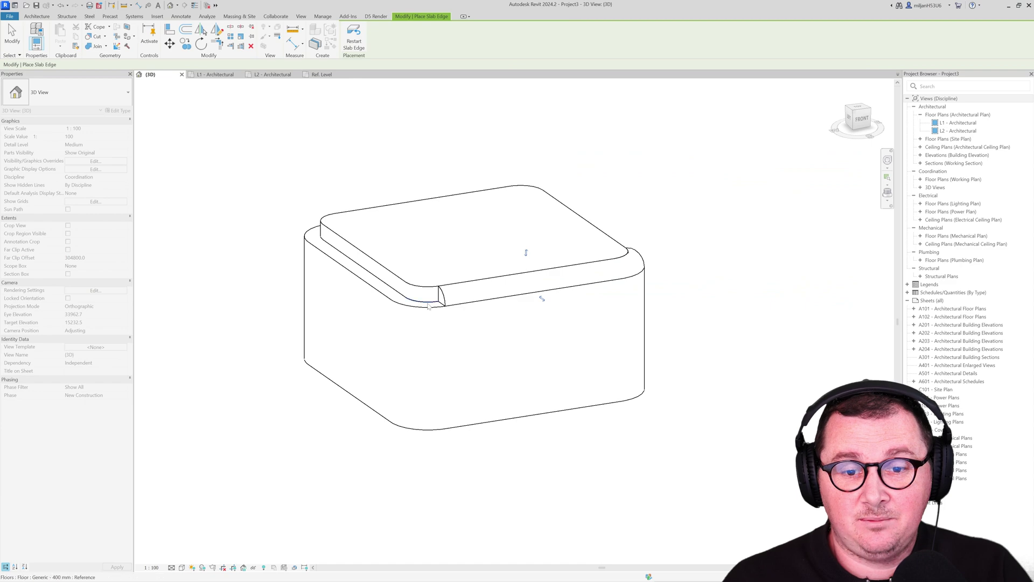
{"action": "middle_click_drag", "start_coordinate": [410, 300], "coordinate": [362, 322], "text": "shift"}
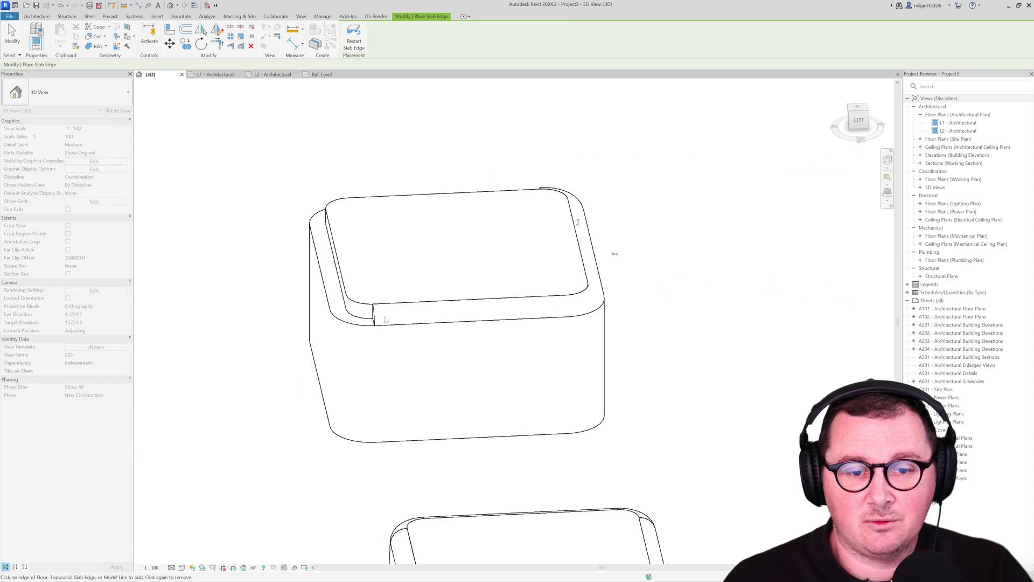
{"action": "key", "text": "Escape"}
{"action": "key", "text": "Return"}
{"action": "left_click", "coordinate": [361, 319]}
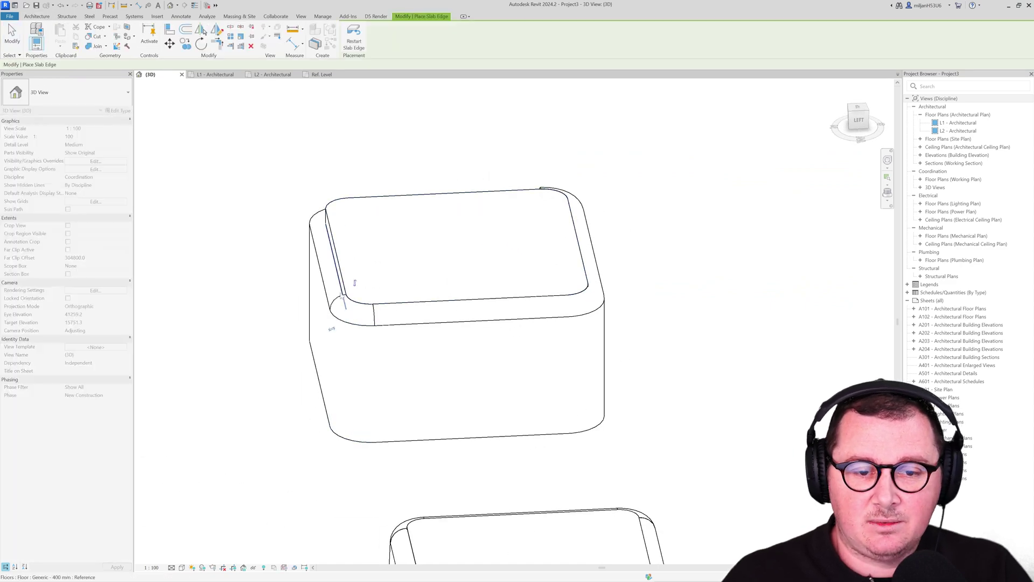
{"action": "left_click", "coordinate": [343, 300]}
{"action": "middle_click_drag", "start_coordinate": [345, 302], "coordinate": [569, 304], "text": "shift"}
{"action": "left_click", "coordinate": [214, 302]}
{"action": "middle_click_drag", "start_coordinate": [213, 299], "coordinate": [402, 390]}
{"action": "left_click", "coordinate": [485, 357]}
{"action": "key", "text": "Escape"}
{"action": "scroll", "coordinate": [479, 329], "scroll_direction": "down", "scroll_amount": 2}
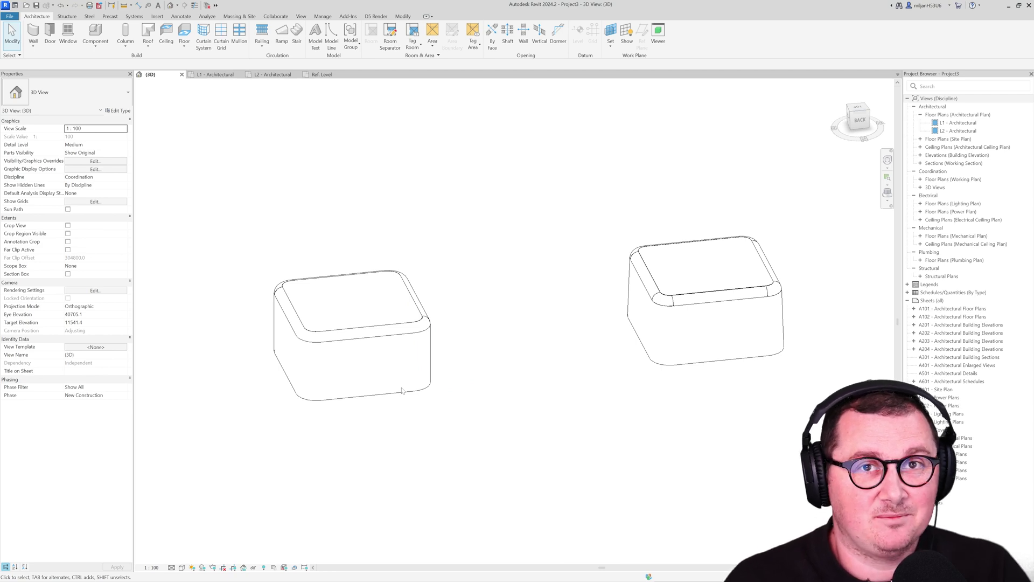
{"action": "scroll", "coordinate": [402, 390], "scroll_direction": "down", "scroll_amount": 2}
{"action": "scroll", "coordinate": [402, 391], "scroll_direction": "up", "scroll_amount": 1}
Switch to the reference photo and mark up a screen capture of the white wall to examine its flared base
{"action": "key", "text": "alt+Tab"}
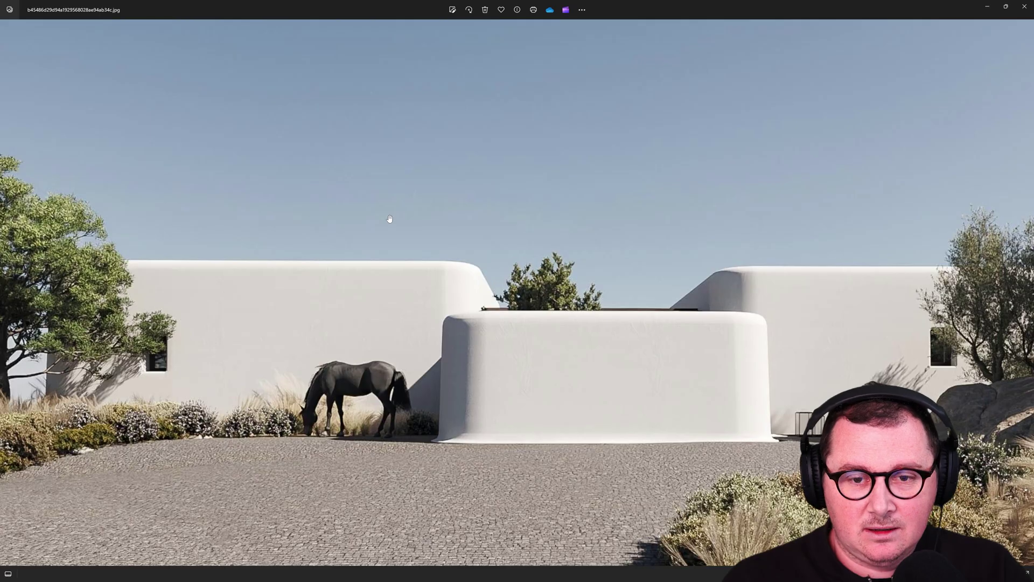
{"action": "key", "text": "Print"}
{"action": "left_click_drag", "start_coordinate": [384, 188], "coordinate": [842, 503]}
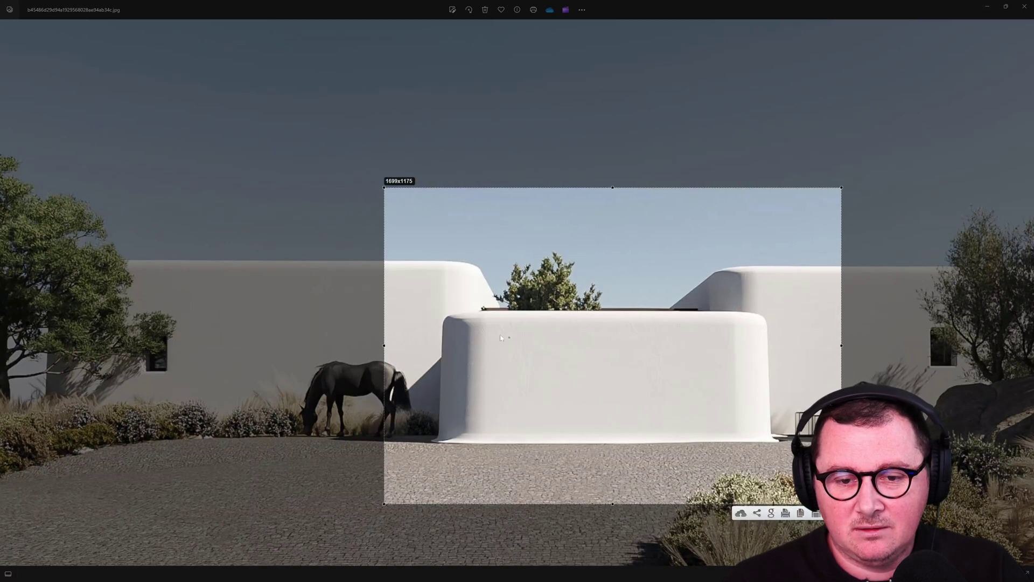
{"action": "mouse_move", "coordinate": [442, 435]}
{"action": "left_mouse_down"}
{"action": "mouse_move", "coordinate": [425, 443]}
{"action": "mouse_move", "coordinate": [469, 446]}
{"action": "left_mouse_up"}
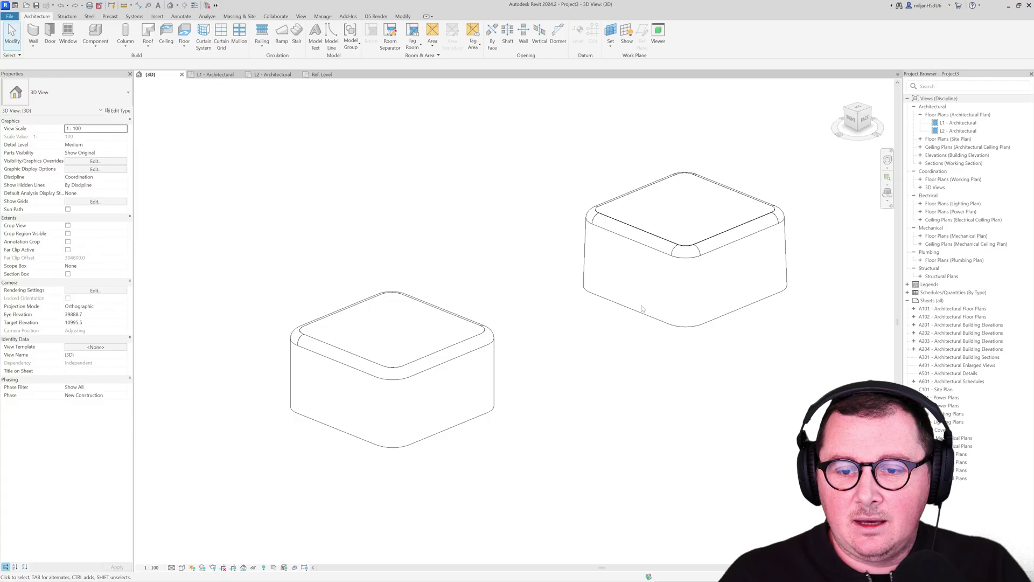
Replace the profile's convex arc with a concave 90° arc joining the ends of its two straight lines
{"action": "left_click", "coordinate": [643, 311]}
{"action": "middle_click_drag", "start_coordinate": [247, 259], "coordinate": [676, 205], "text": "shift"}
{"action": "scroll", "coordinate": [573, 318], "scroll_direction": "up", "scroll_amount": 4}
{"action": "left_click", "coordinate": [561, 361]}
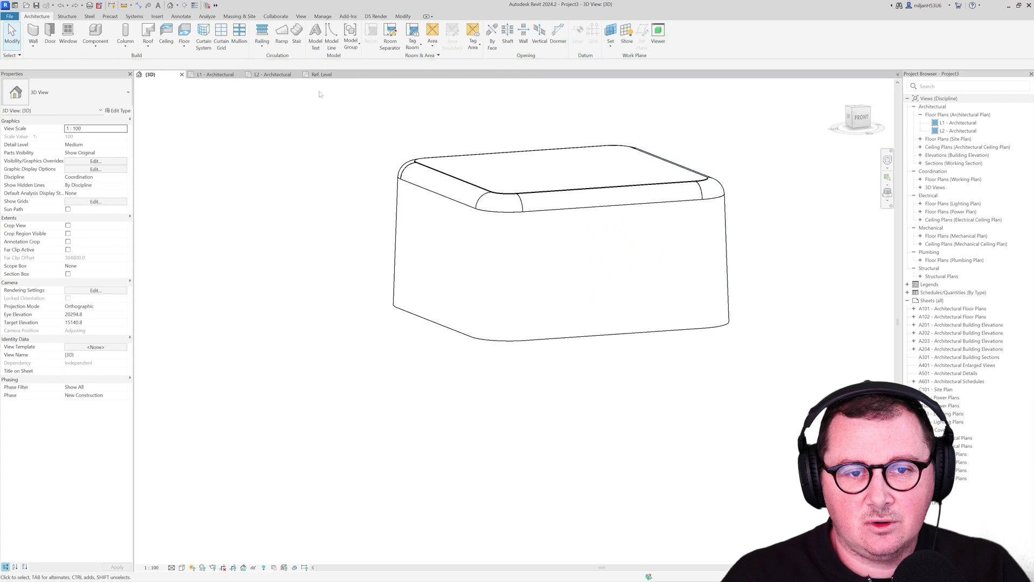
{"action": "left_click", "coordinate": [322, 74]}
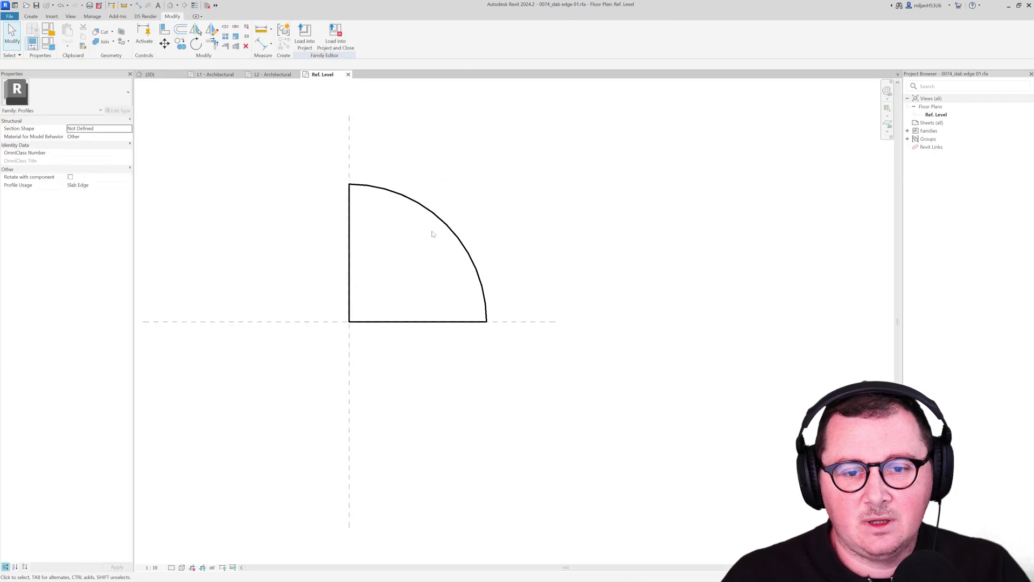
{"action": "left_click", "coordinate": [446, 224]}
{"action": "key", "text": "Delete"}
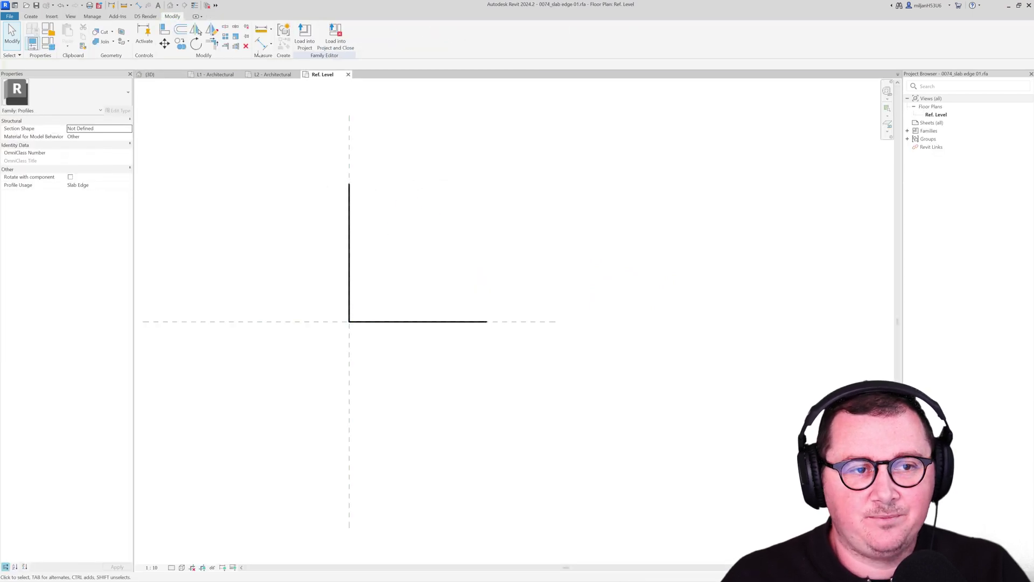
{"action": "left_click", "coordinate": [31, 16]}
{"action": "left_click", "coordinate": [65, 33]}
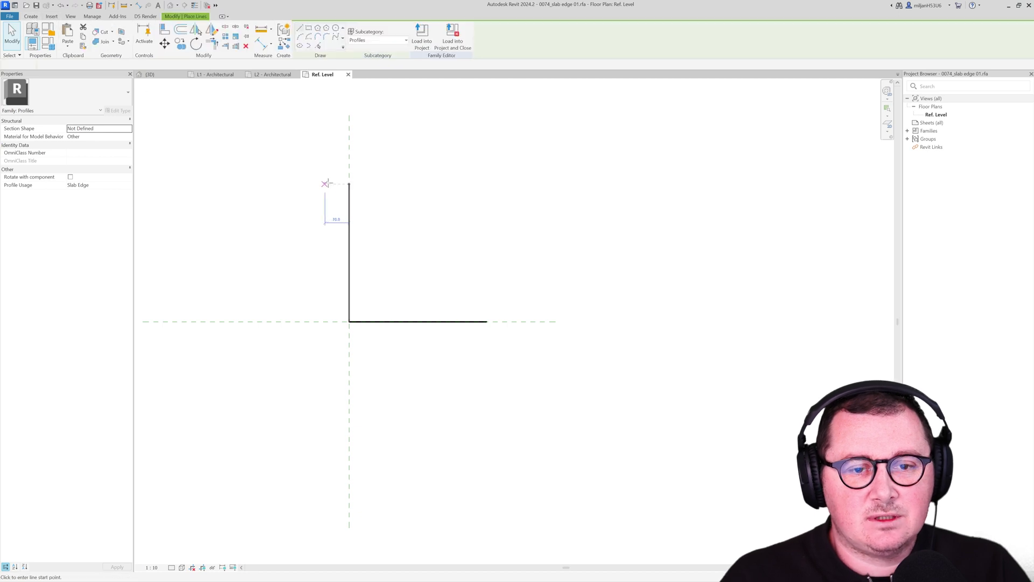
{"action": "left_click", "coordinate": [350, 184]}
{"action": "left_click", "coordinate": [487, 322]}
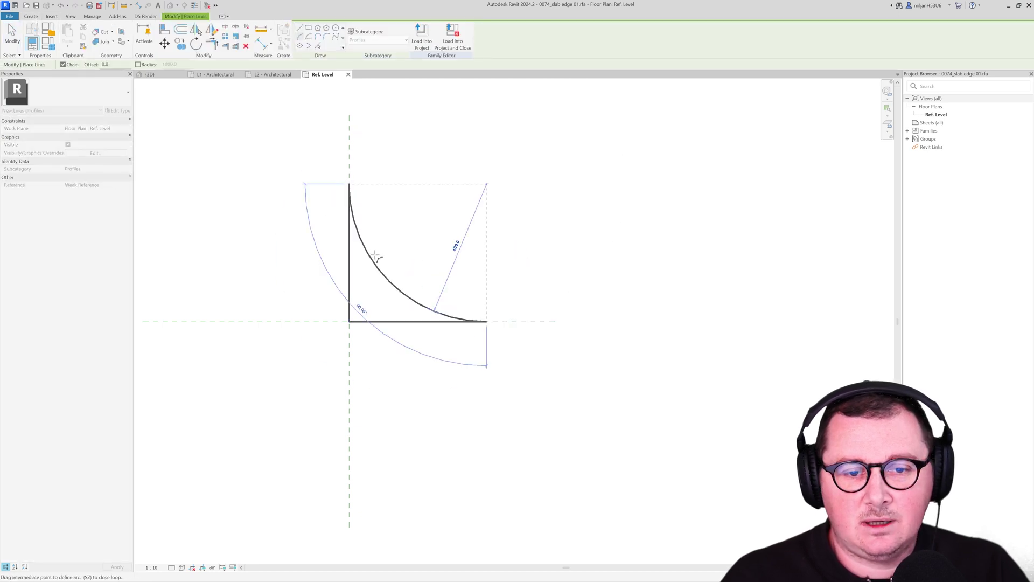
{"action": "left_click", "coordinate": [375, 256]}
Set the concave profile's Profile Usage to Wall Sweep
{"action": "left_click", "coordinate": [50, 32]}
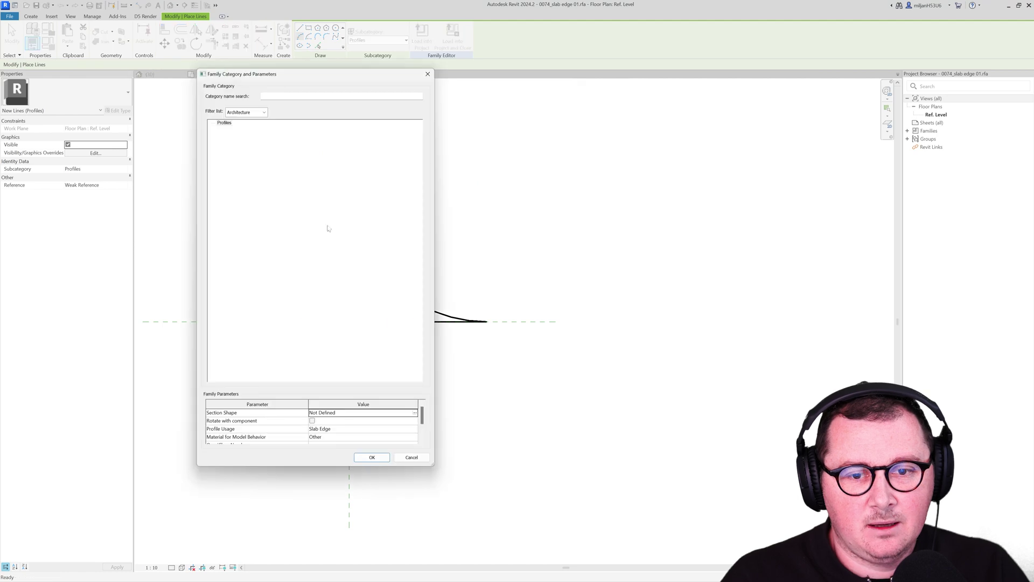
{"action": "left_click", "coordinate": [410, 429]}
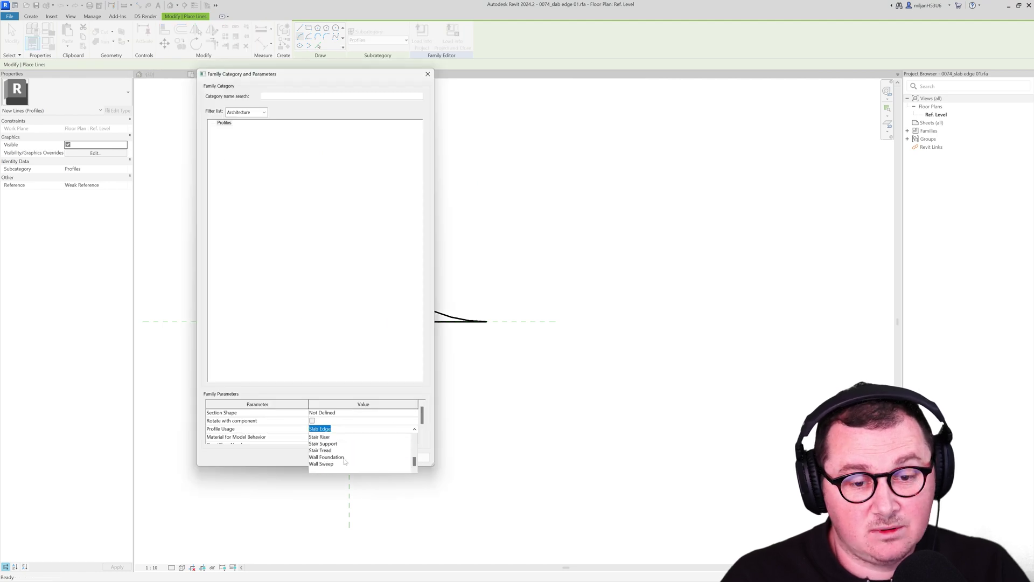
{"action": "left_click", "coordinate": [336, 468]}
{"action": "left_click", "coordinate": [371, 458]}
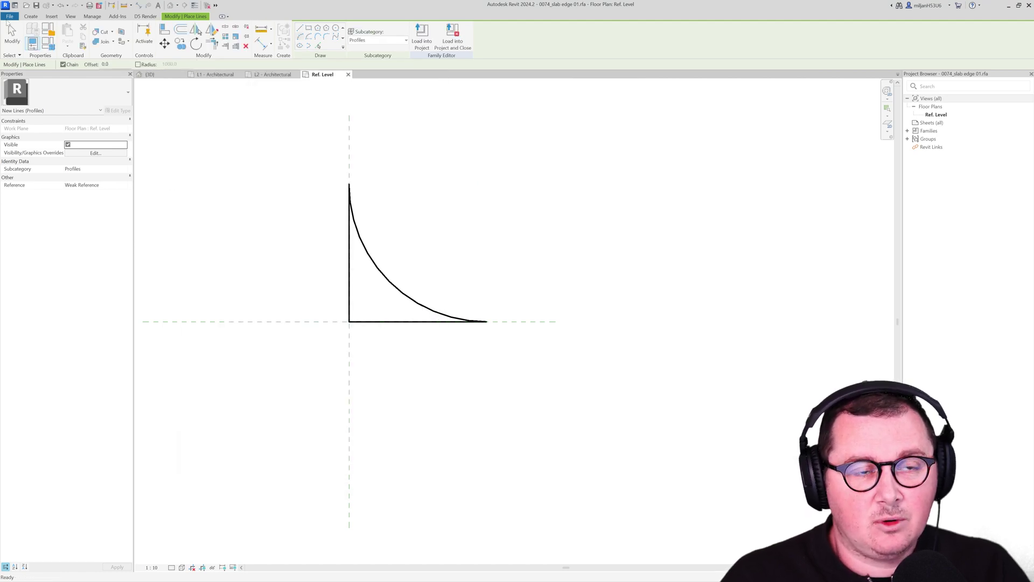
Save the concave profile as a new family named 0074_sweep 02.rfa and load it into the project
{"action": "left_click", "coordinate": [9, 16]}
{"action": "mouse_move", "coordinate": [22, 122]}
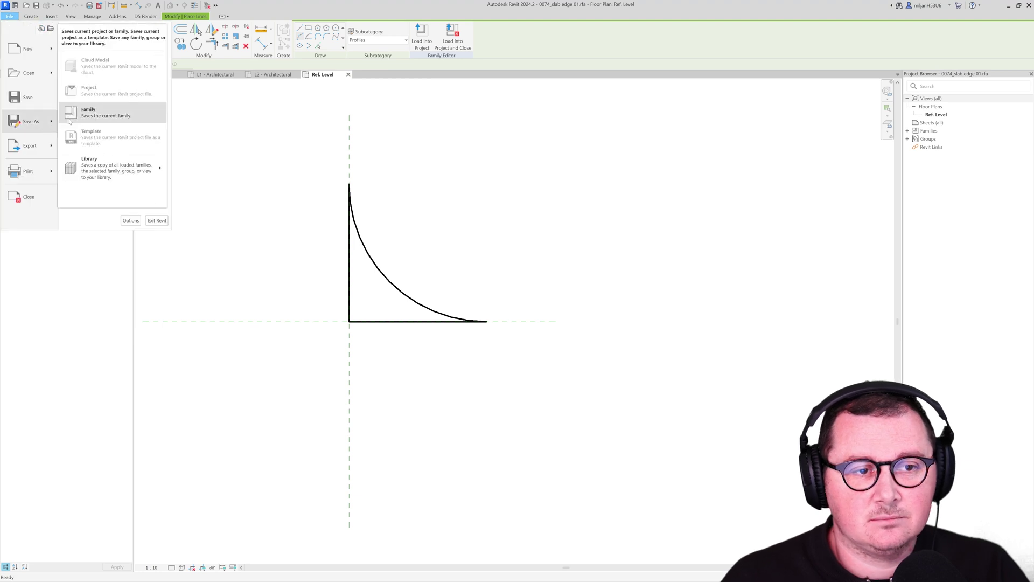
{"action": "left_click", "coordinate": [92, 112]}
{"action": "left_click", "coordinate": [376, 181]}
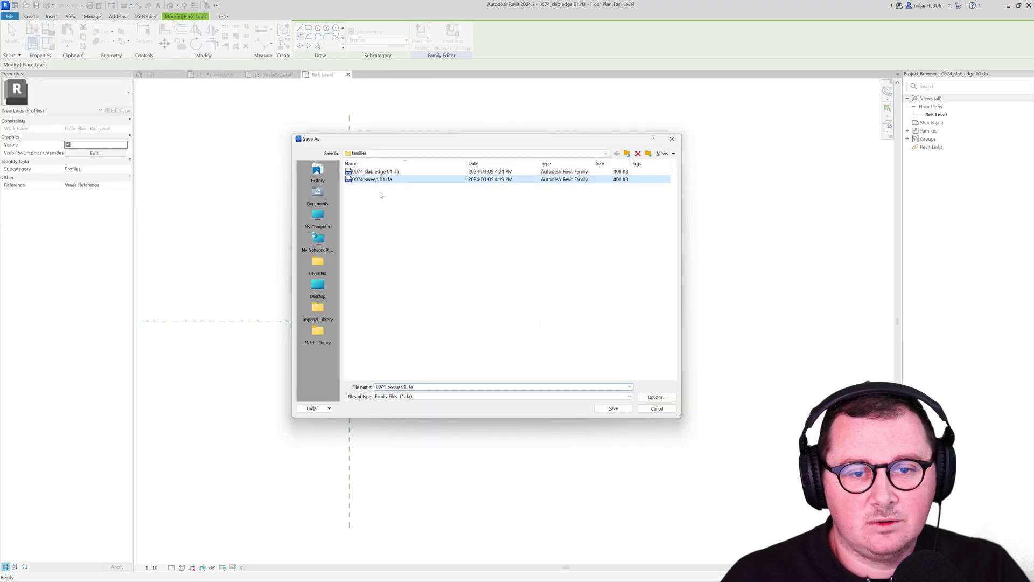
{"action": "left_click", "coordinate": [407, 388]}
{"action": "left_click", "coordinate": [403, 386]}
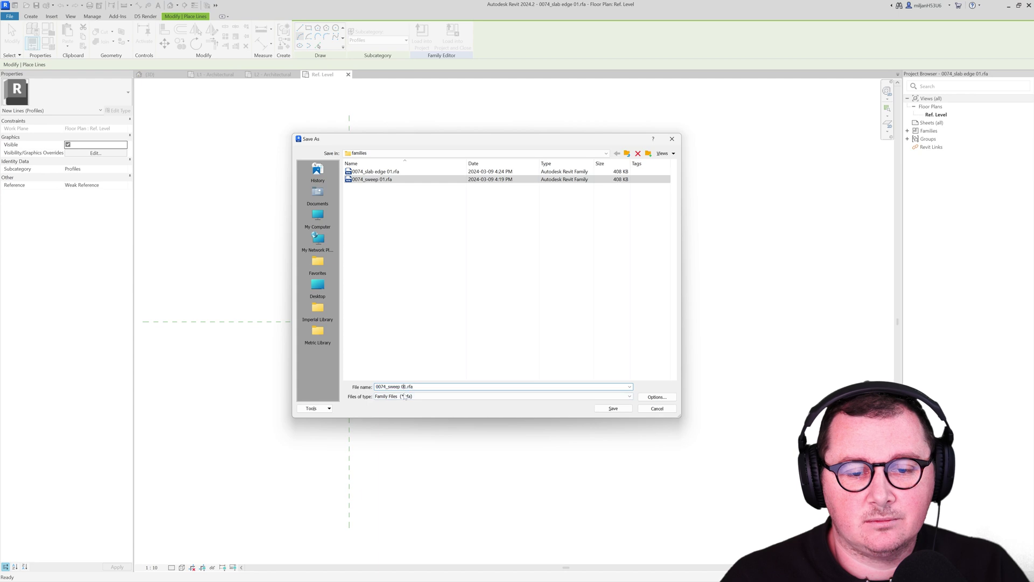
{"action": "key", "text": "Delete"}
{"action": "type", "text": "2"}
{"action": "left_click", "coordinate": [613, 408]}
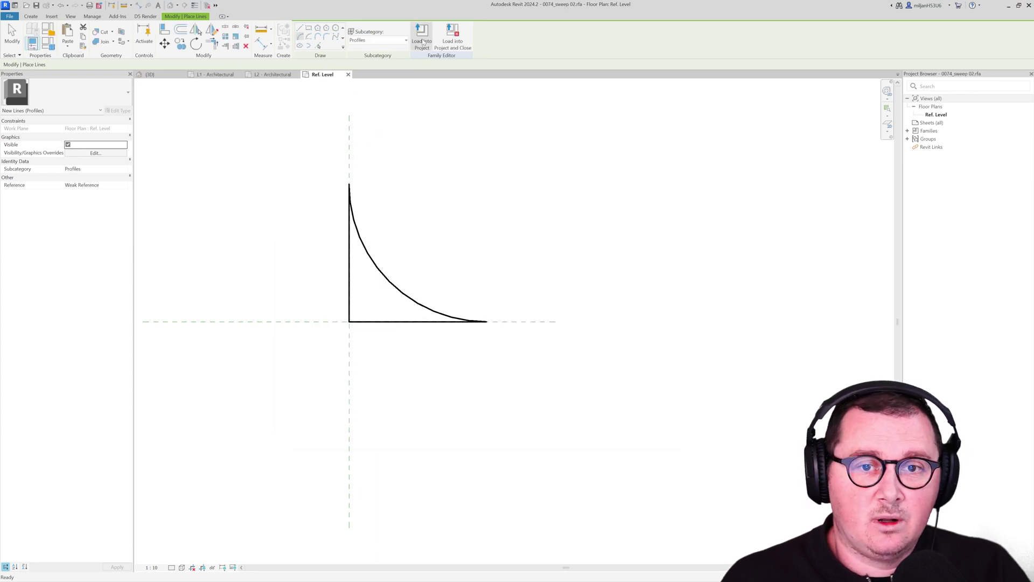
{"action": "left_click", "coordinate": [423, 42]}
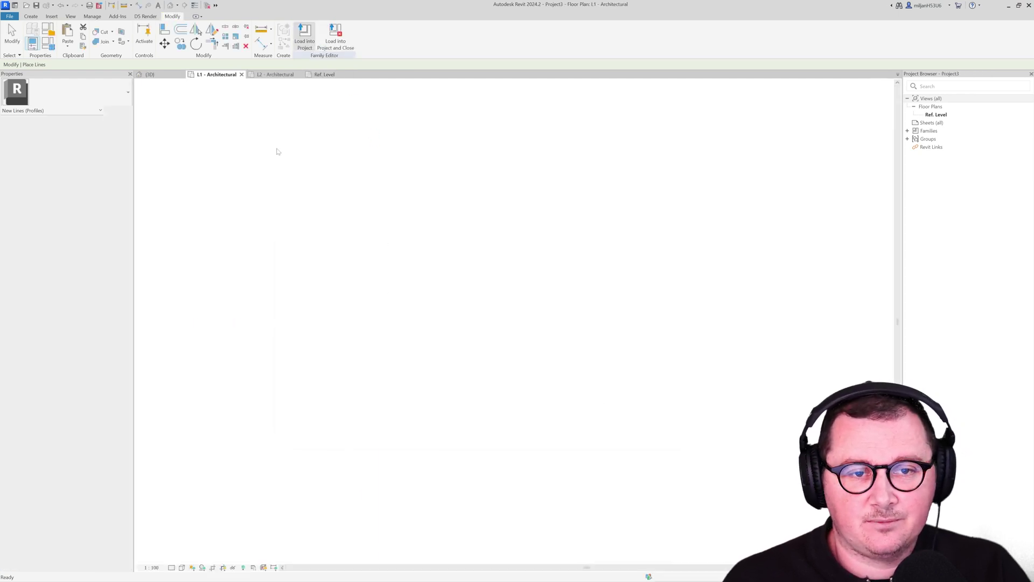
Open the layer assembly of the room's Generic - 400mm wall type from the 3D view, with its section preview shown
{"action": "left_click", "coordinate": [153, 76]}
{"action": "left_click", "coordinate": [432, 321]}
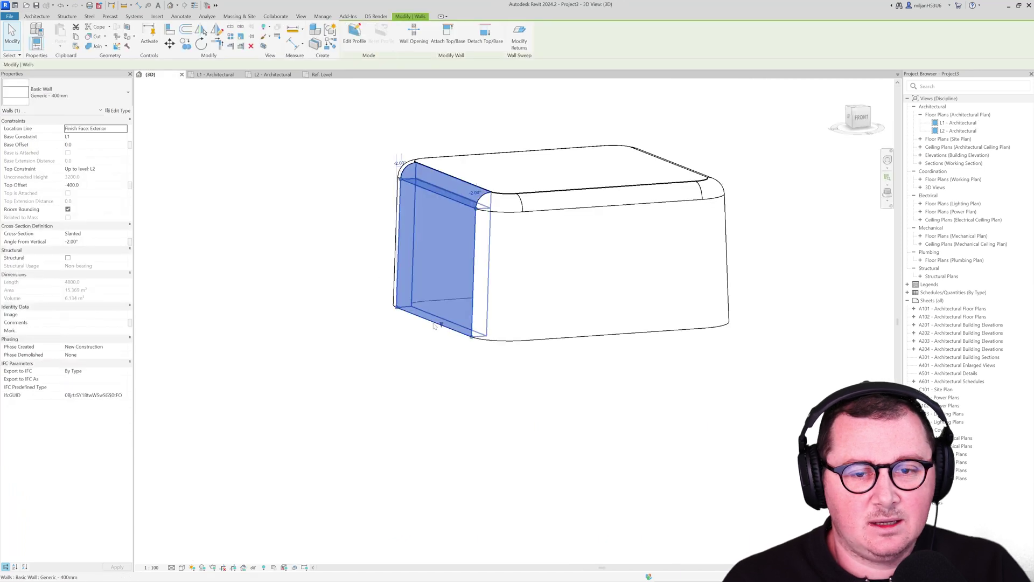
{"action": "left_click", "coordinate": [118, 110]}
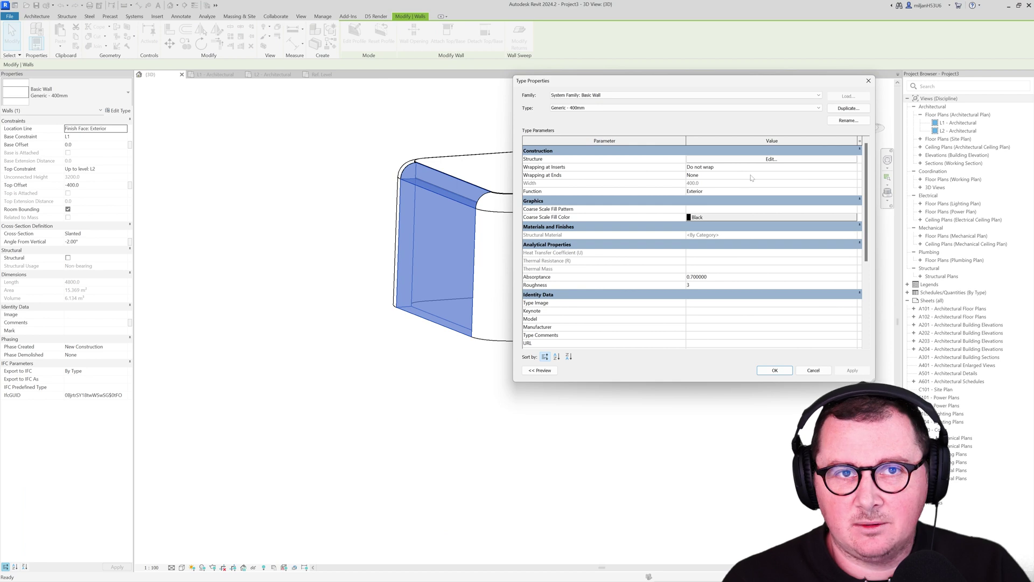
{"action": "left_click", "coordinate": [771, 159]}
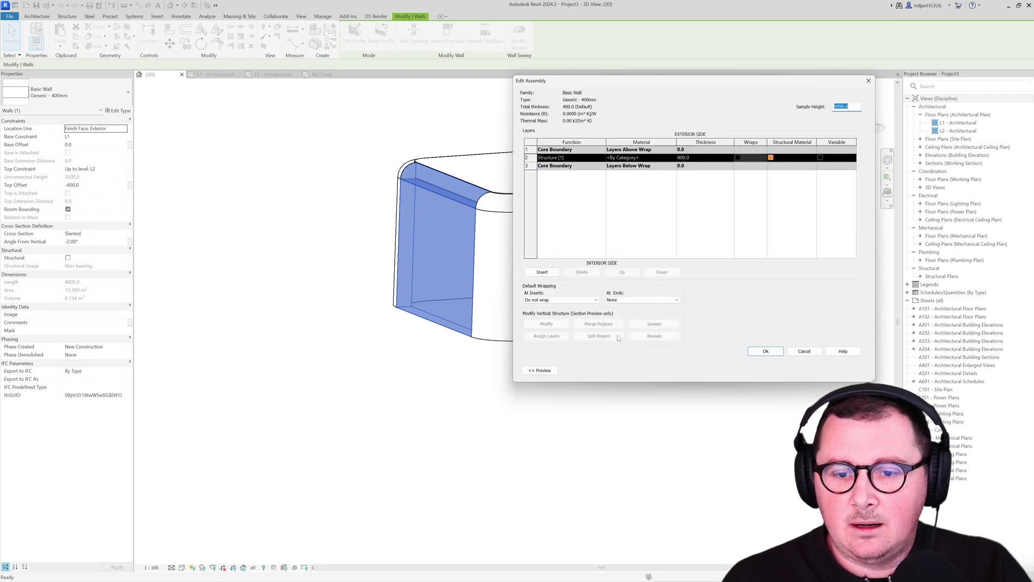
{"action": "left_click", "coordinate": [539, 370]}
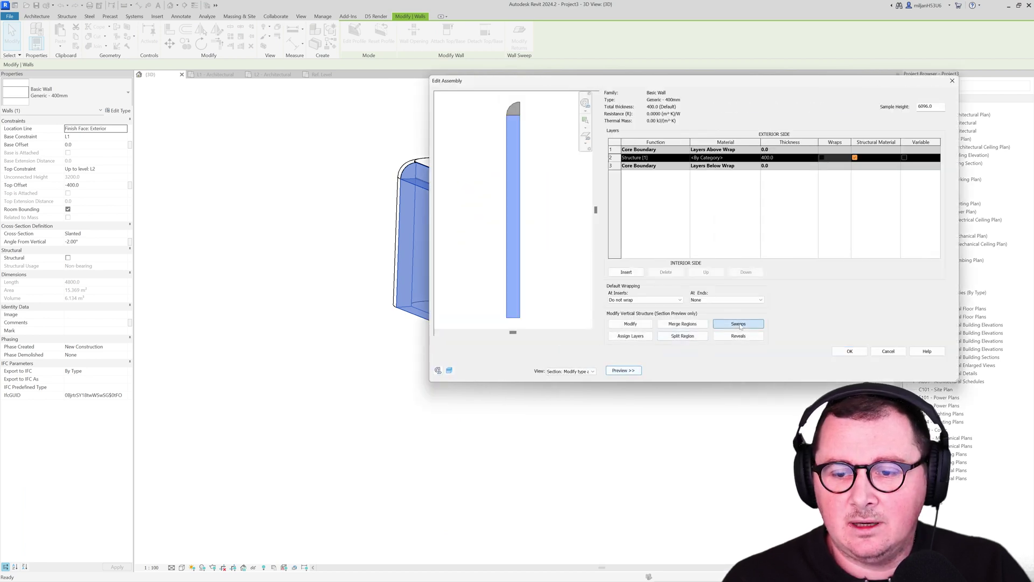
Add a second wall sweep to the wall type using the 0074_sweep 02 profile, measured from the base on the exterior side
{"action": "left_click", "coordinate": [738, 323]}
{"action": "left_click", "coordinate": [708, 283]}
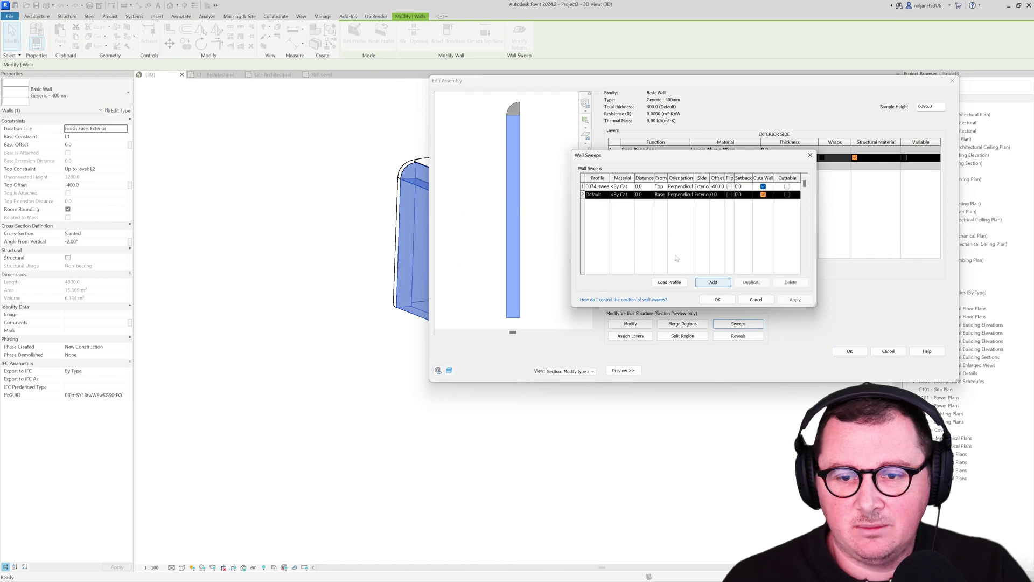
{"action": "left_click", "coordinate": [606, 195]}
{"action": "left_click", "coordinate": [631, 216]}
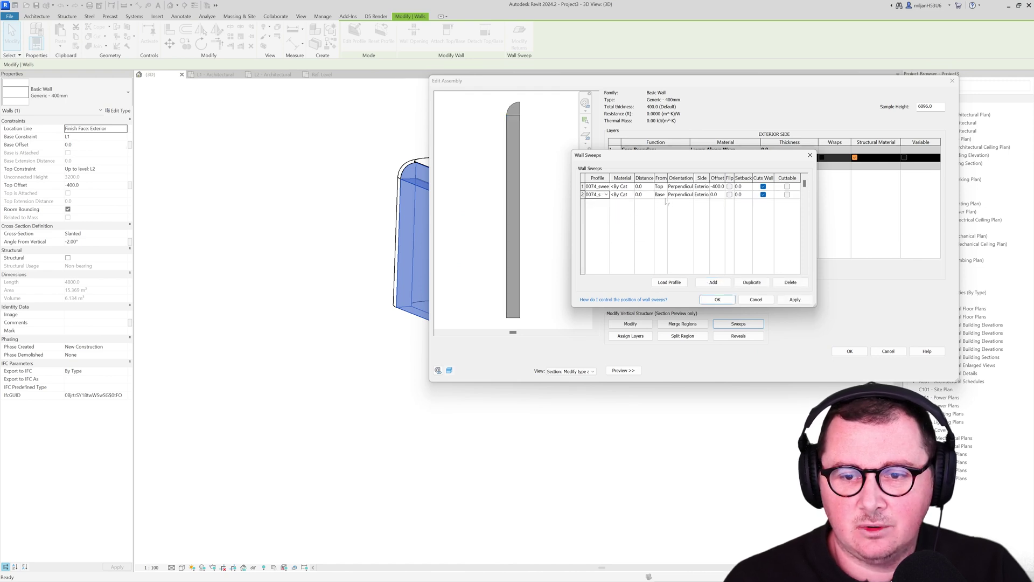
{"action": "left_click", "coordinate": [795, 299]}
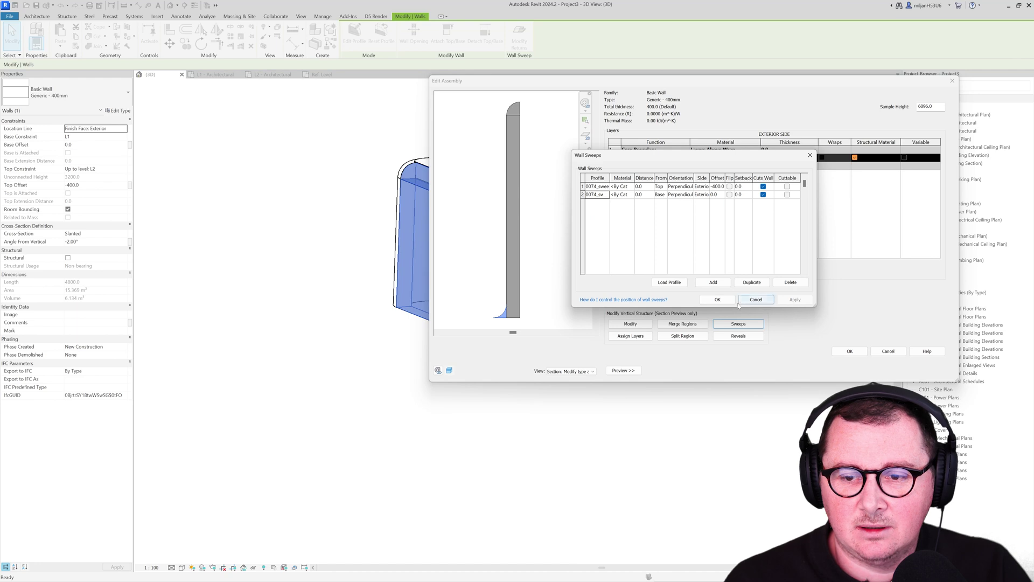
{"action": "left_click", "coordinate": [757, 300]}
{"action": "left_click", "coordinate": [847, 356]}
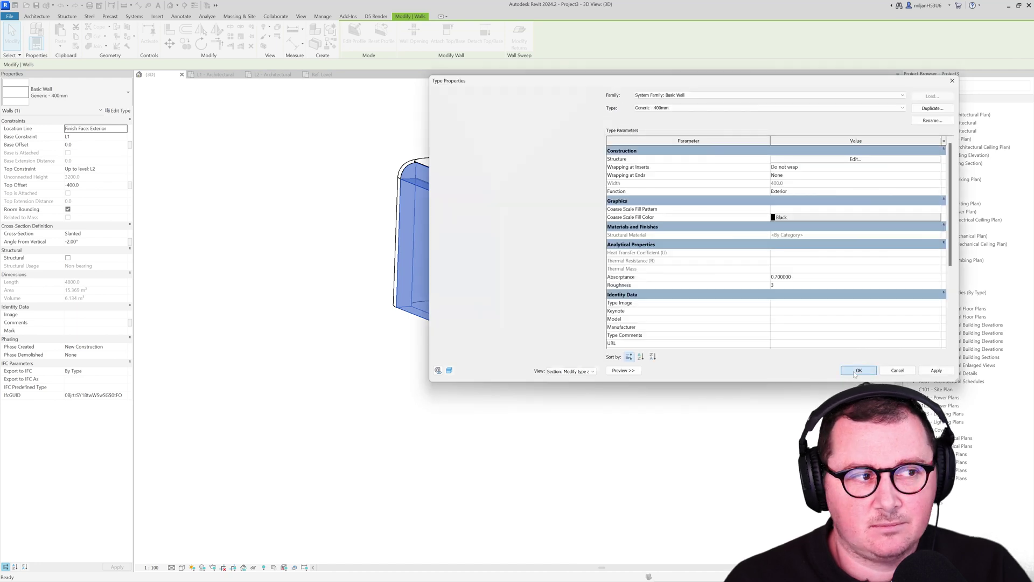
{"action": "left_click", "coordinate": [859, 370]}
{"action": "scroll", "coordinate": [477, 366], "scroll_direction": "up", "scroll_amount": 5}
{"action": "scroll", "coordinate": [476, 366], "scroll_direction": "down", "scroll_amount": 5}
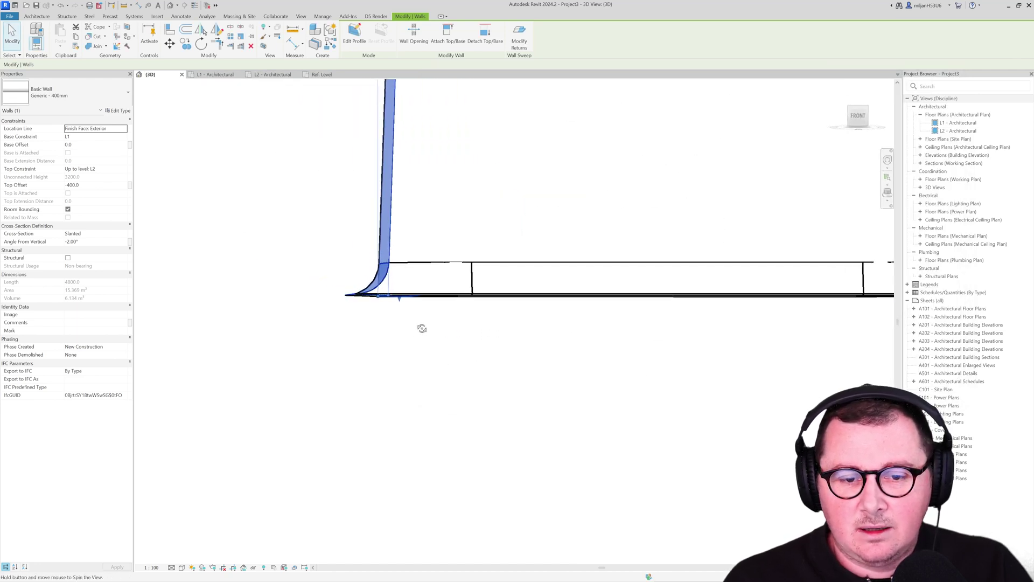
Place a horizontal section through the left room on the L1 - Architectural plan and open it to examine the flared base
{"action": "left_click", "coordinate": [216, 75]}
{"action": "left_click", "coordinate": [252, 286]}
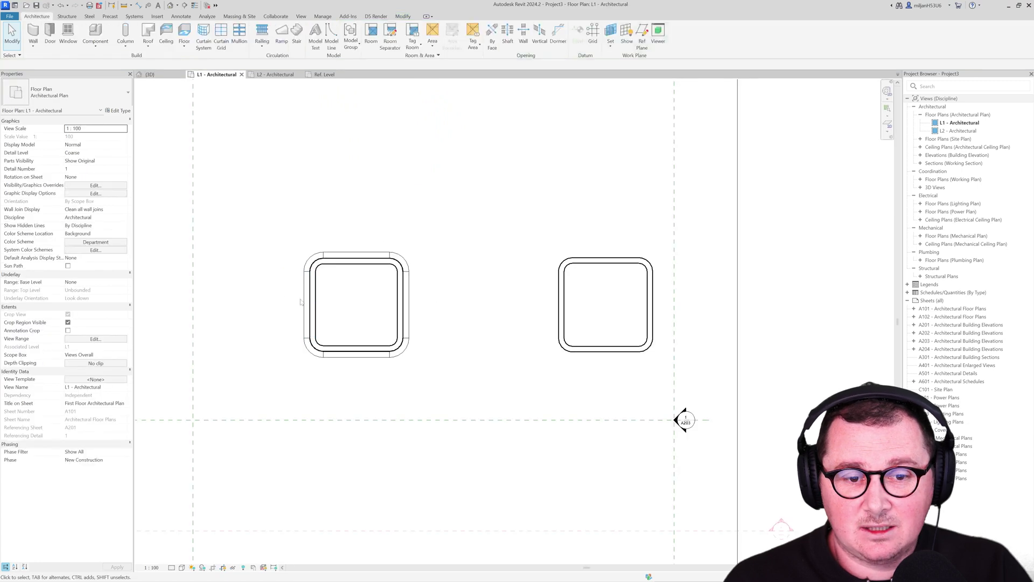
{"action": "scroll", "coordinate": [301, 300], "scroll_direction": "up", "scroll_amount": 2}
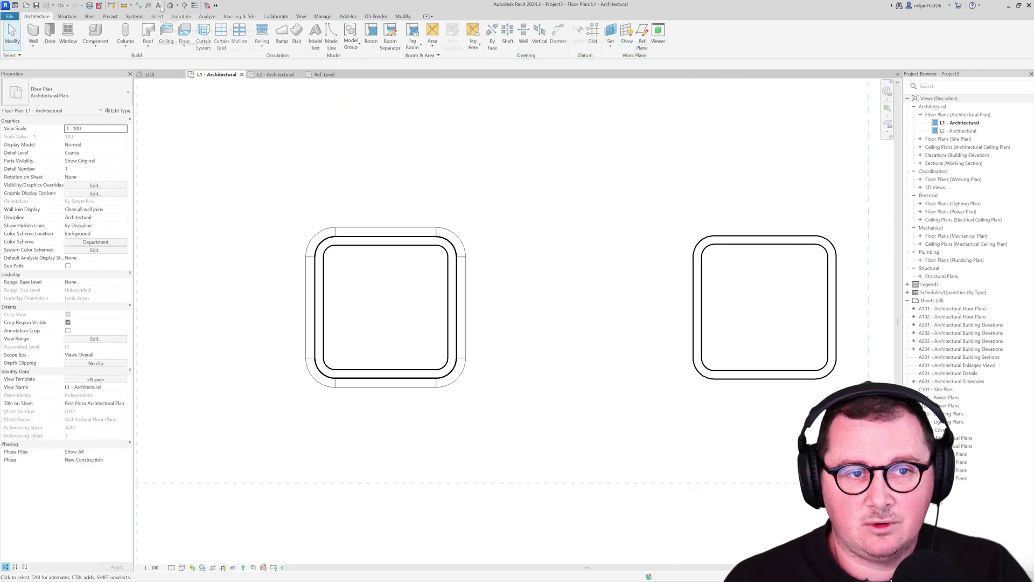
{"action": "left_click", "coordinate": [186, 7]}
{"action": "left_click", "coordinate": [174, 308]}
{"action": "left_click", "coordinate": [617, 309]}
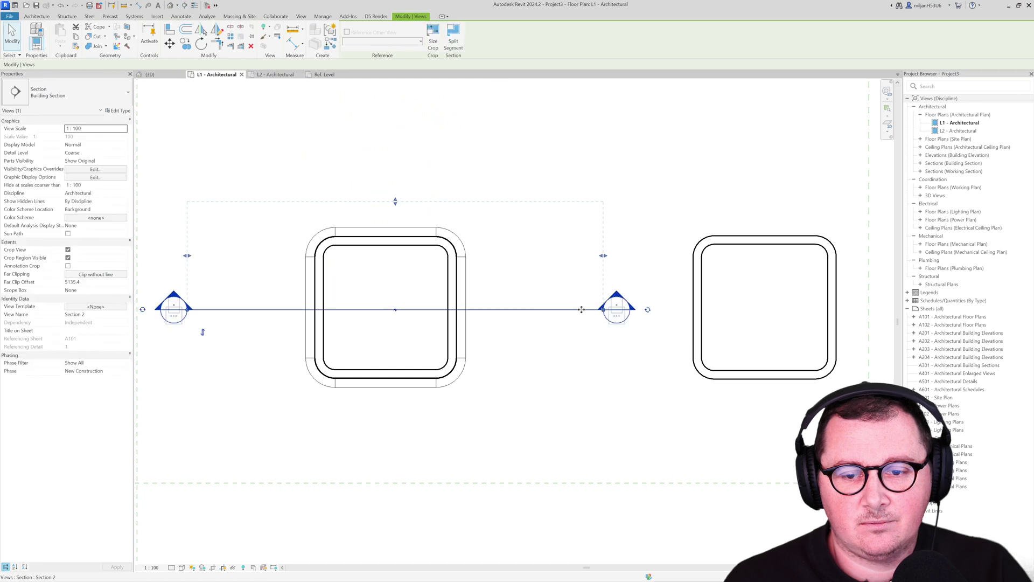
{"action": "right_click", "coordinate": [582, 306]}
{"action": "left_click", "coordinate": [598, 313]}
{"action": "scroll", "coordinate": [401, 353], "scroll_direction": "up", "scroll_amount": 5}
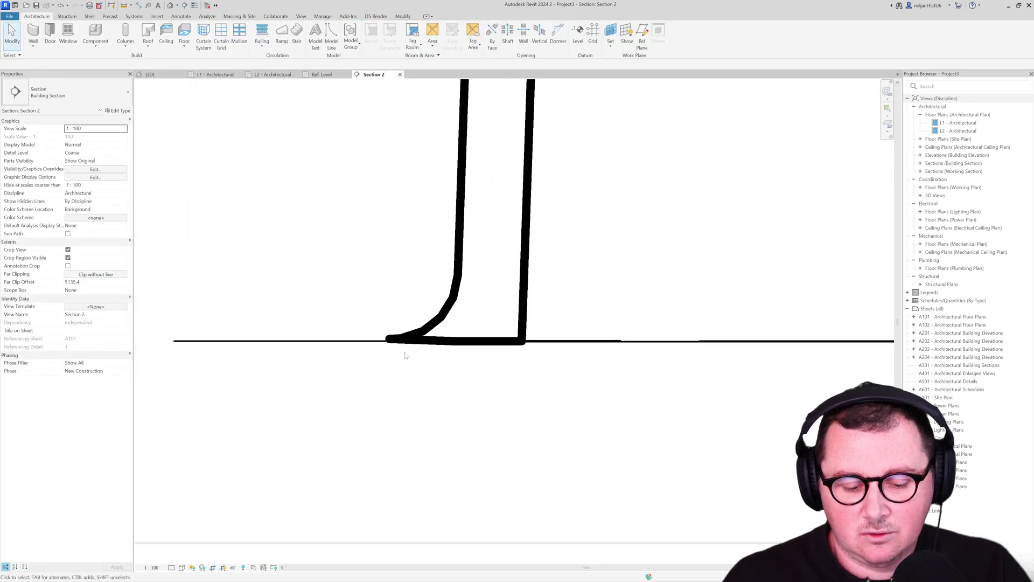
{"action": "scroll", "coordinate": [428, 350], "scroll_direction": "up", "scroll_amount": 3}
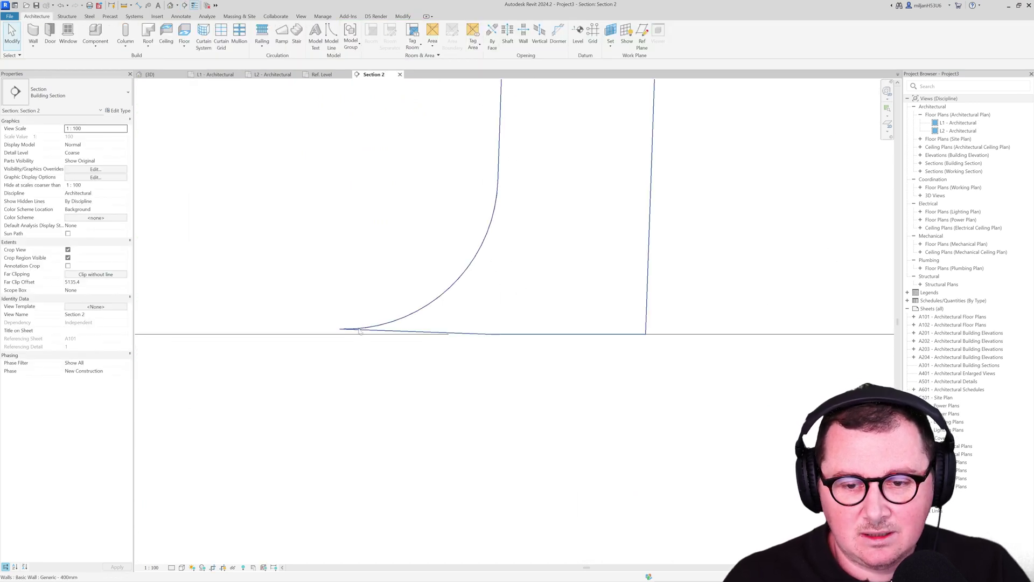
{"action": "scroll", "coordinate": [345, 337], "scroll_direction": "up", "scroll_amount": 3}
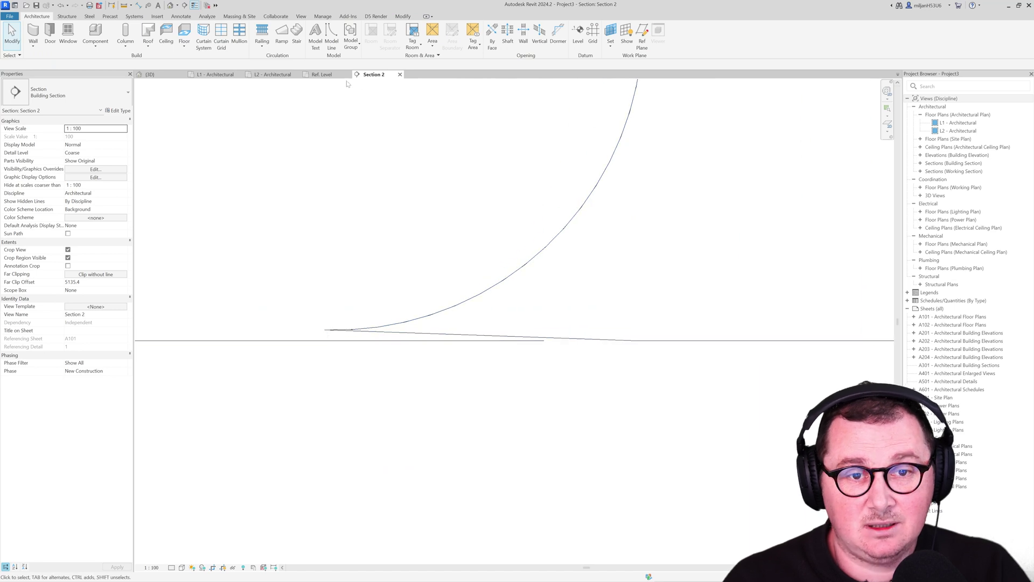
In the sweep profile family, make a copy of the horizontal base line rotated 2° downward about the corner point
{"action": "left_click", "coordinate": [321, 75]}
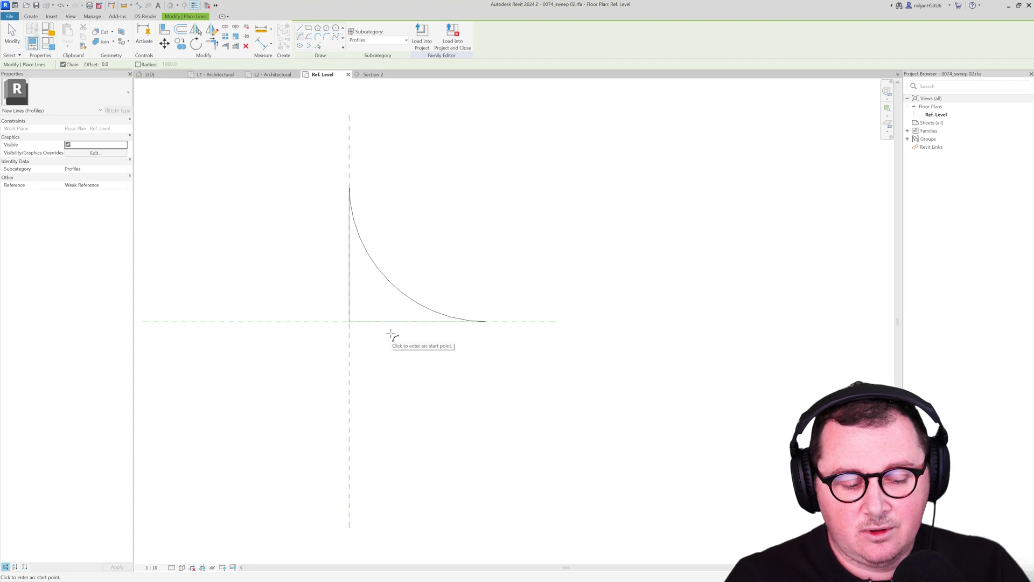
{"action": "left_click", "coordinate": [398, 326]}
{"action": "scroll", "coordinate": [397, 327], "scroll_direction": "up", "scroll_amount": 2}
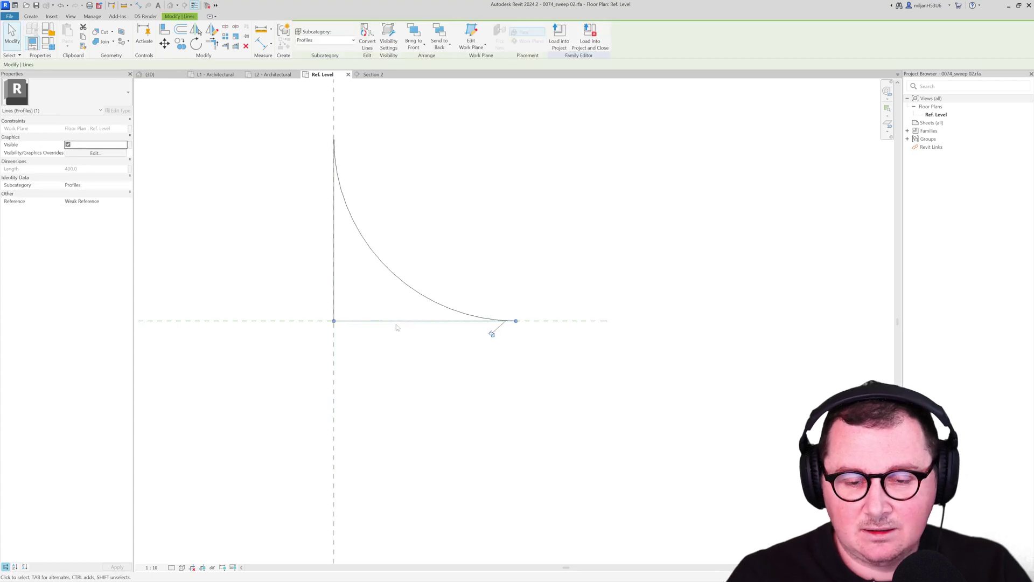
{"action": "key", "text": "r"}
{"action": "key", "text": "o"}
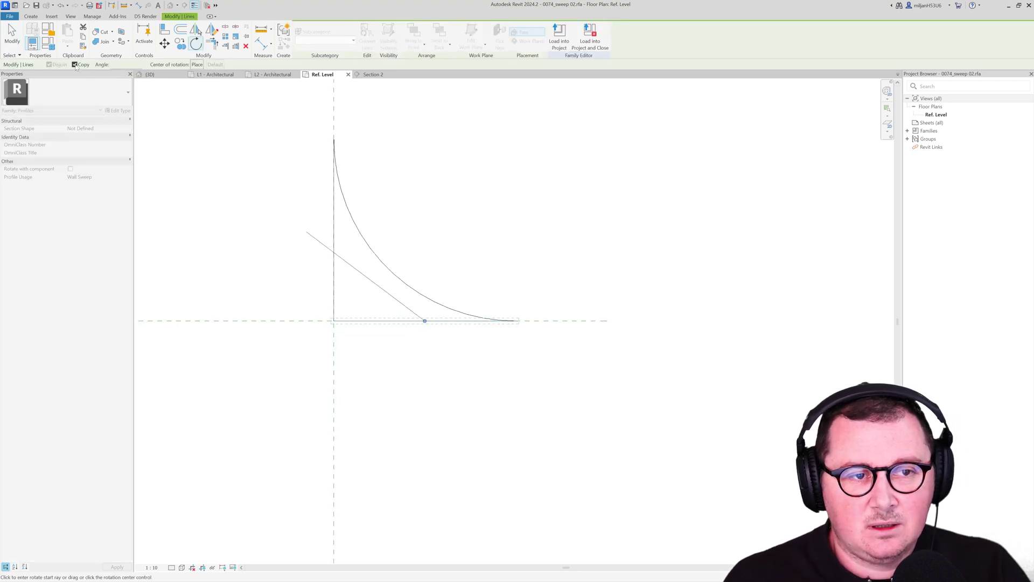
{"action": "left_click_drag", "start_coordinate": [425, 321], "coordinate": [334, 321]}
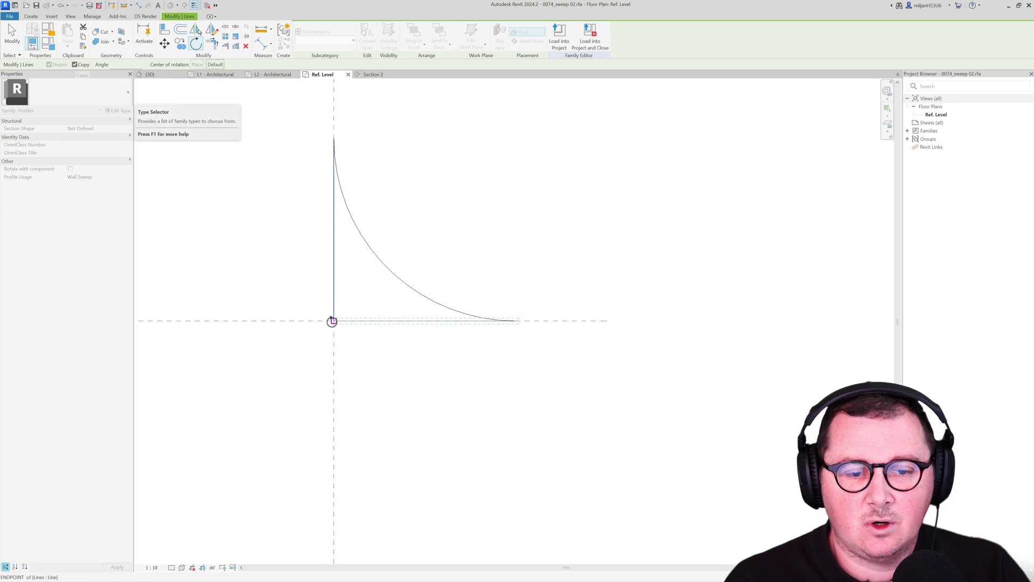
{"action": "left_click", "coordinate": [366, 296]}
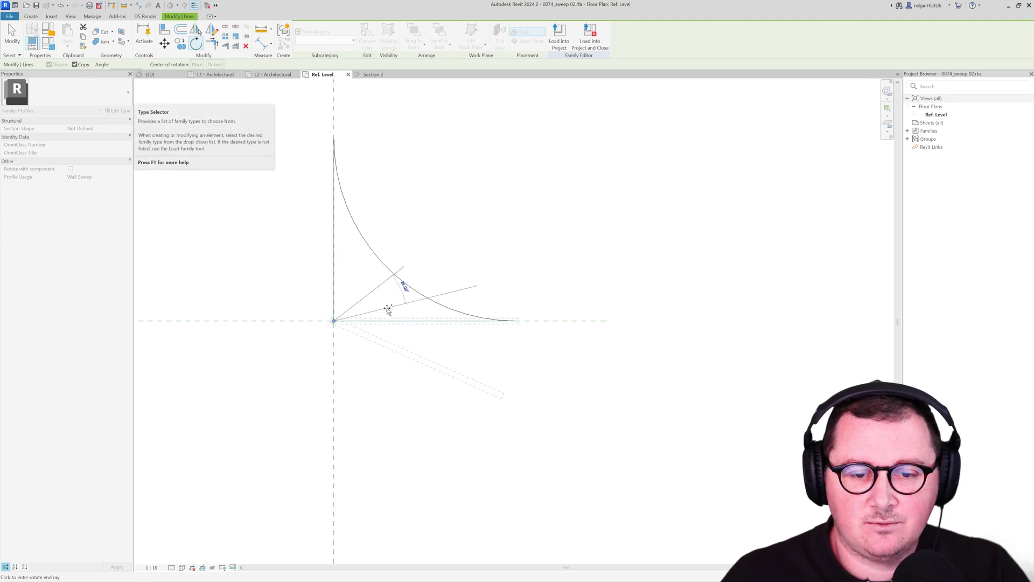
{"action": "type", "text": "2"}
{"action": "key", "text": "Return"}
{"action": "left_click", "coordinate": [12, 33]}
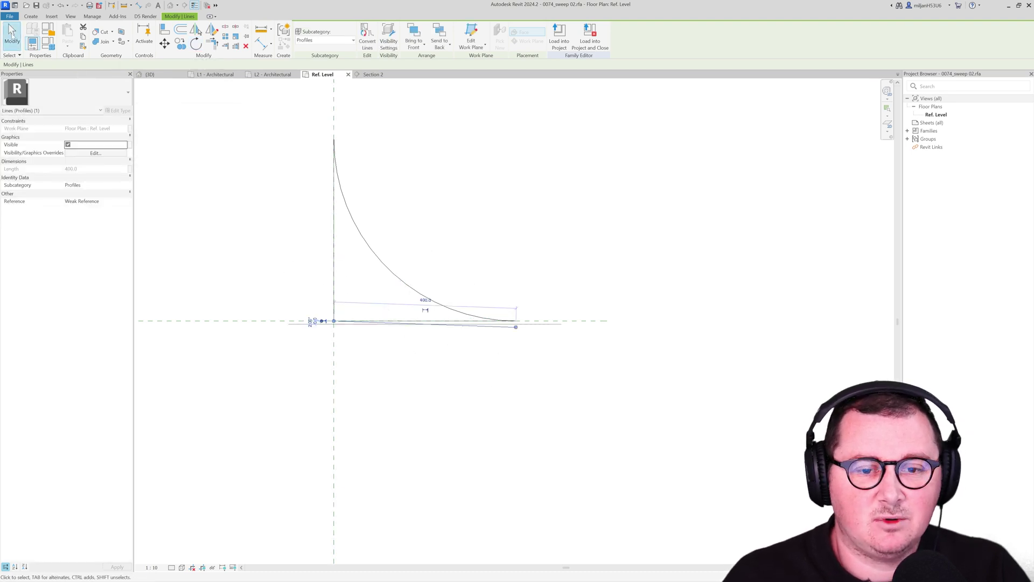
Replace the old arc and horizontal base line with a concave arc from the vertical line's top to the tilted line's outer end
{"action": "left_click", "coordinate": [464, 312]}
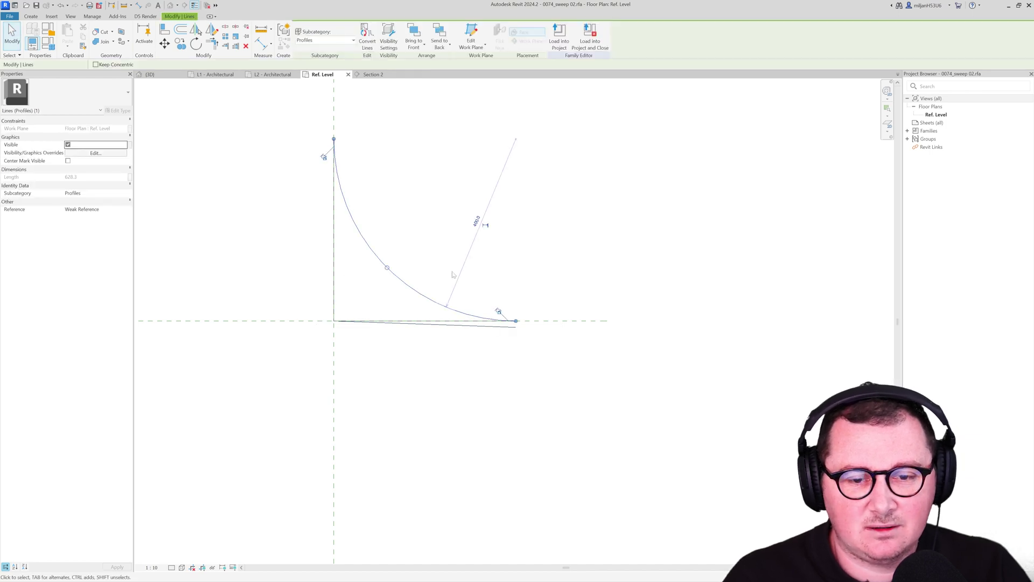
{"action": "key", "text": "Delete"}
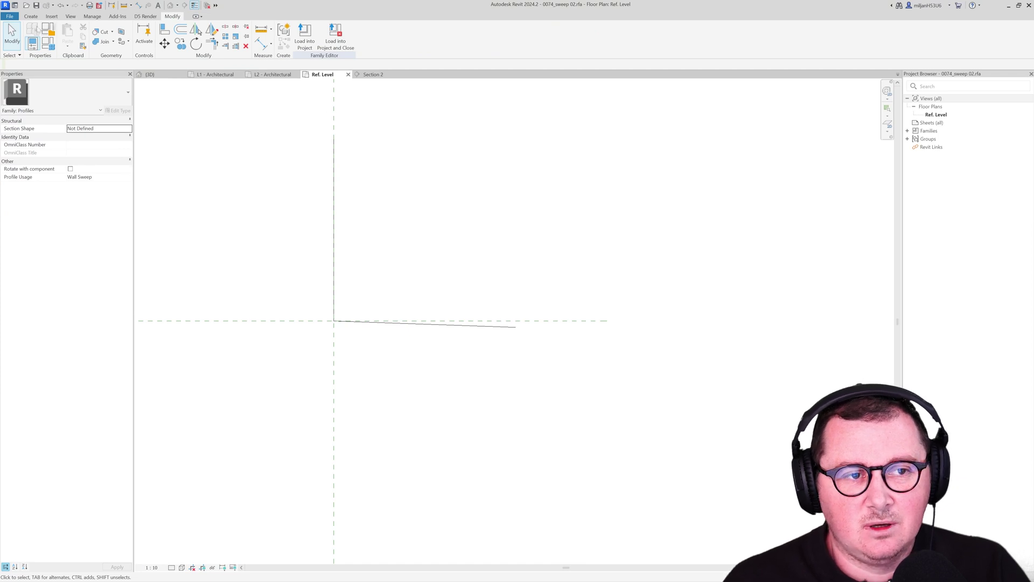
{"action": "left_click", "coordinate": [30, 16]}
{"action": "left_click", "coordinate": [86, 33]}
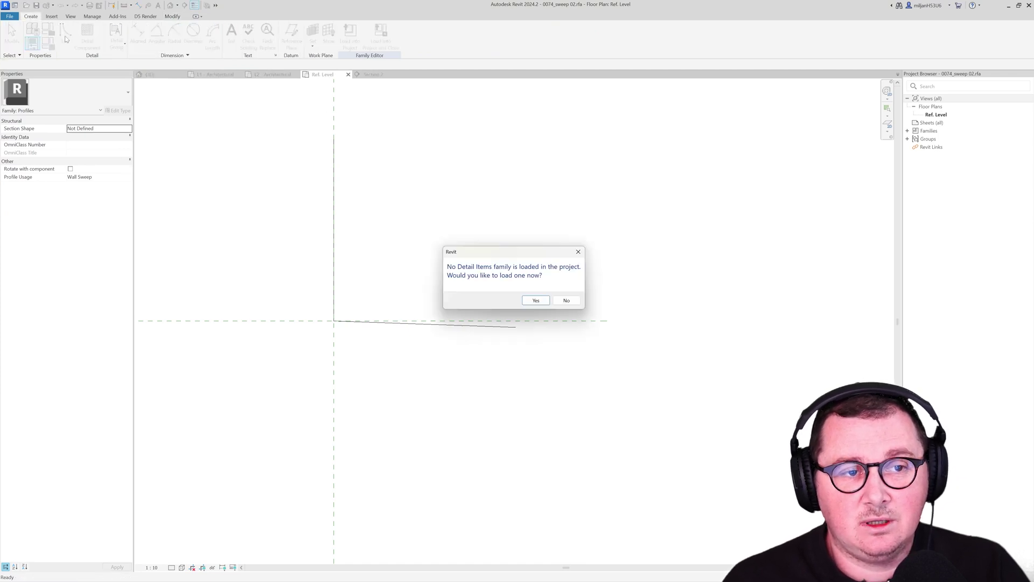
{"action": "left_click", "coordinate": [566, 300]}
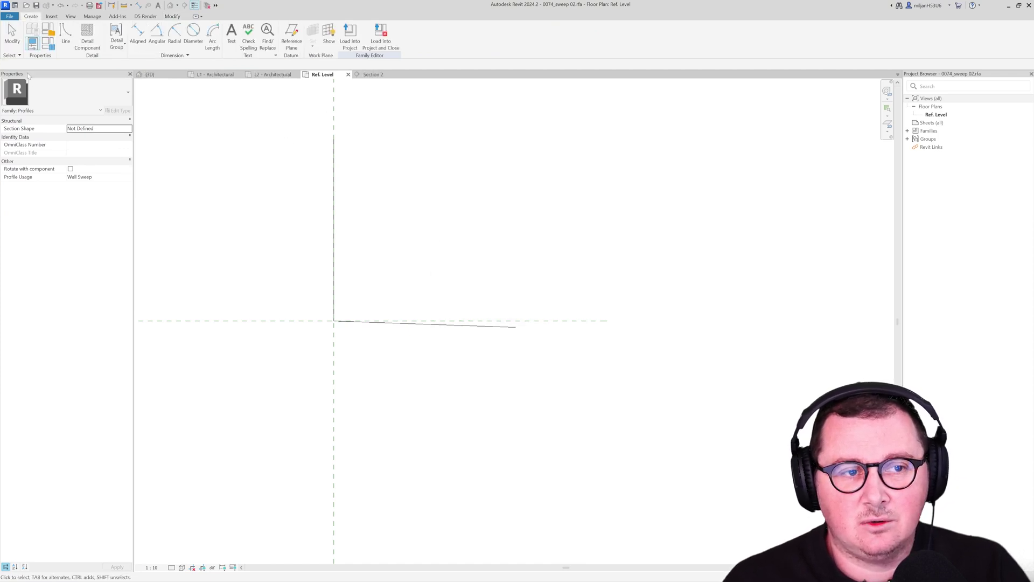
{"action": "left_click", "coordinate": [65, 33]}
{"action": "left_click", "coordinate": [334, 138]}
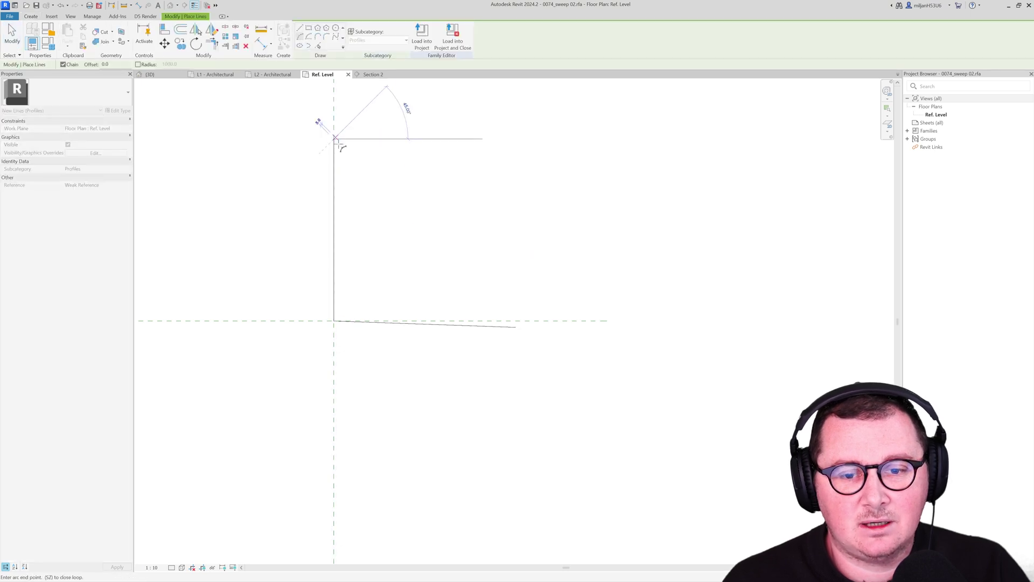
{"action": "left_click", "coordinate": [516, 327]}
{"action": "left_click", "coordinate": [417, 292]}
{"action": "key", "text": "Escape"}
{"action": "key", "text": "Escape"}
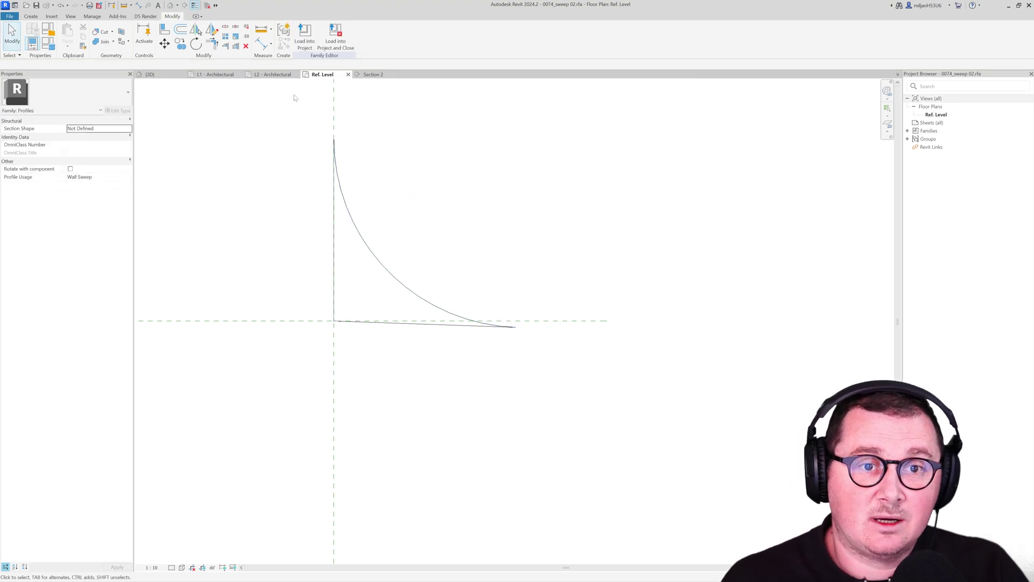
Reload the revised sweep profile into the project over the existing version and check the wall bases in Section 2
{"action": "left_click", "coordinate": [304, 35]}
{"action": "left_click", "coordinate": [455, 289]}
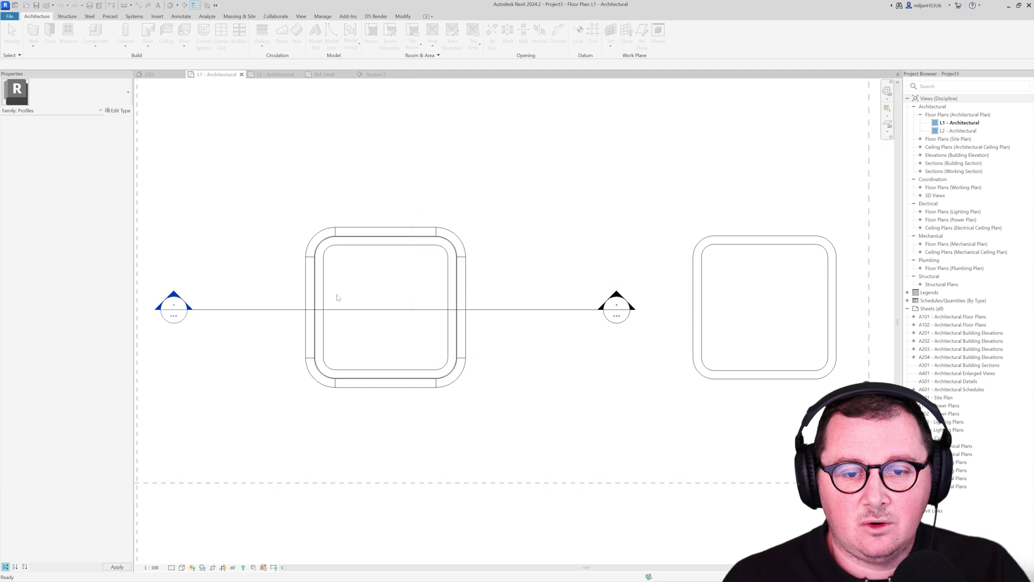
{"action": "left_click", "coordinate": [375, 74]}
{"action": "scroll", "coordinate": [612, 418], "scroll_direction": "down", "scroll_amount": 5}
{"action": "scroll", "coordinate": [612, 418], "scroll_direction": "down", "scroll_amount": 3}
{"action": "middle_click_drag", "start_coordinate": [596, 406], "coordinate": [425, 361]}
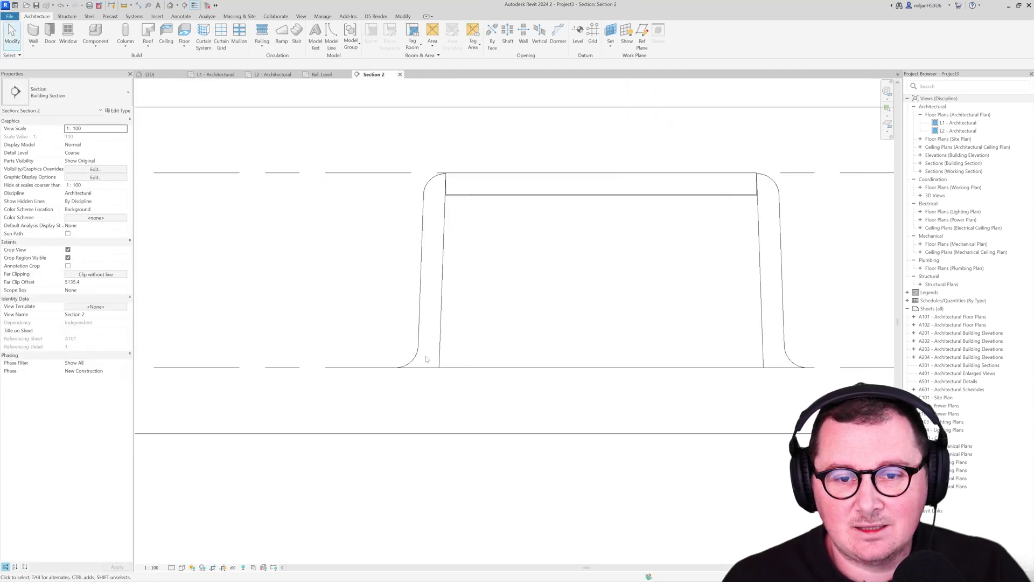
{"action": "scroll", "coordinate": [393, 196], "scroll_direction": "up", "scroll_amount": 2}
{"action": "scroll", "coordinate": [412, 228], "scroll_direction": "down", "scroll_amount": 4}
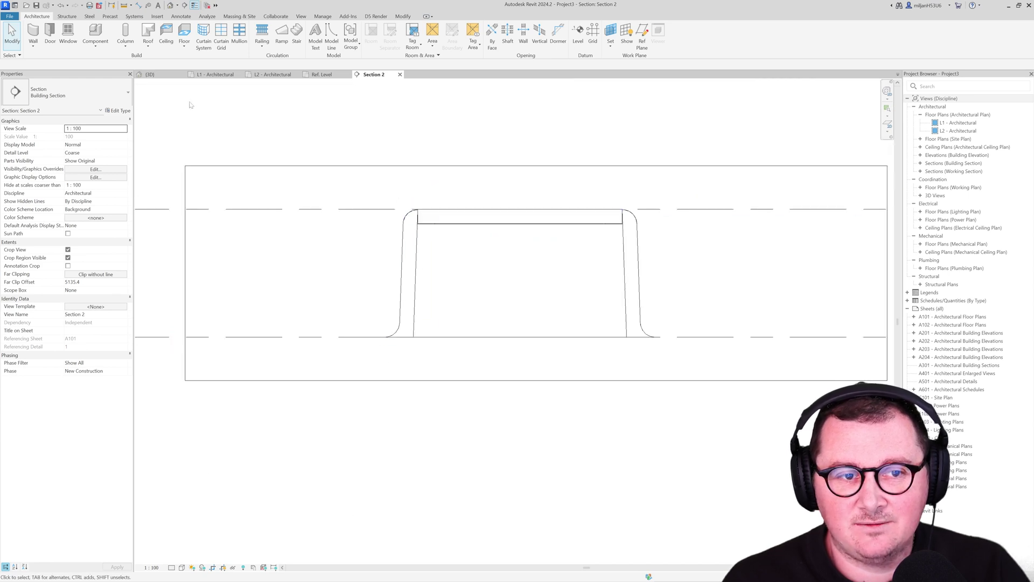
Switch to the 3D view, frame the room with the flared base, and set its visual style to Shaded
{"action": "left_click", "coordinate": [151, 75]}
{"action": "scroll", "coordinate": [380, 319], "scroll_direction": "down", "scroll_amount": 3}
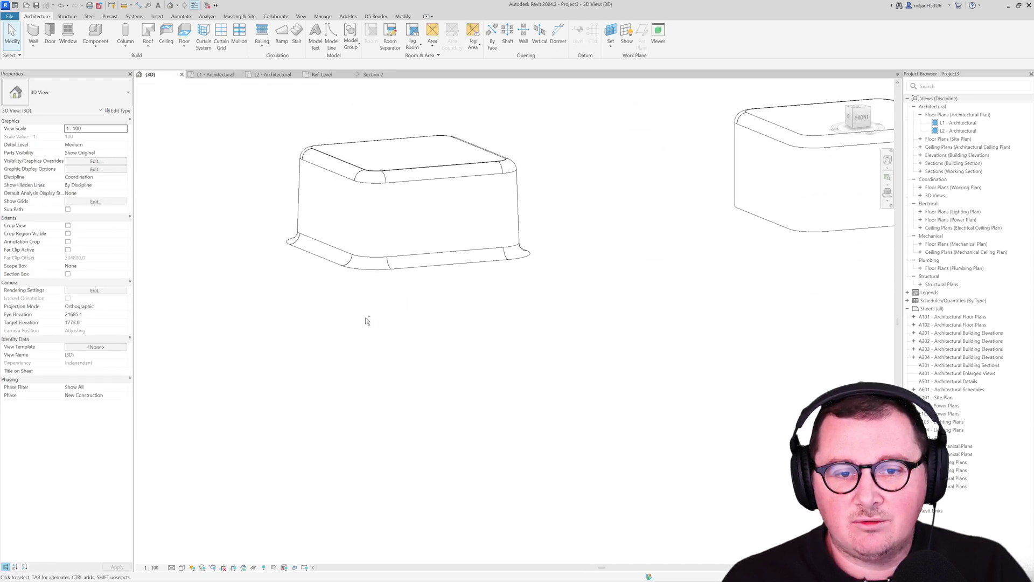
{"action": "middle_click_drag", "start_coordinate": [509, 270], "coordinate": [480, 334]}
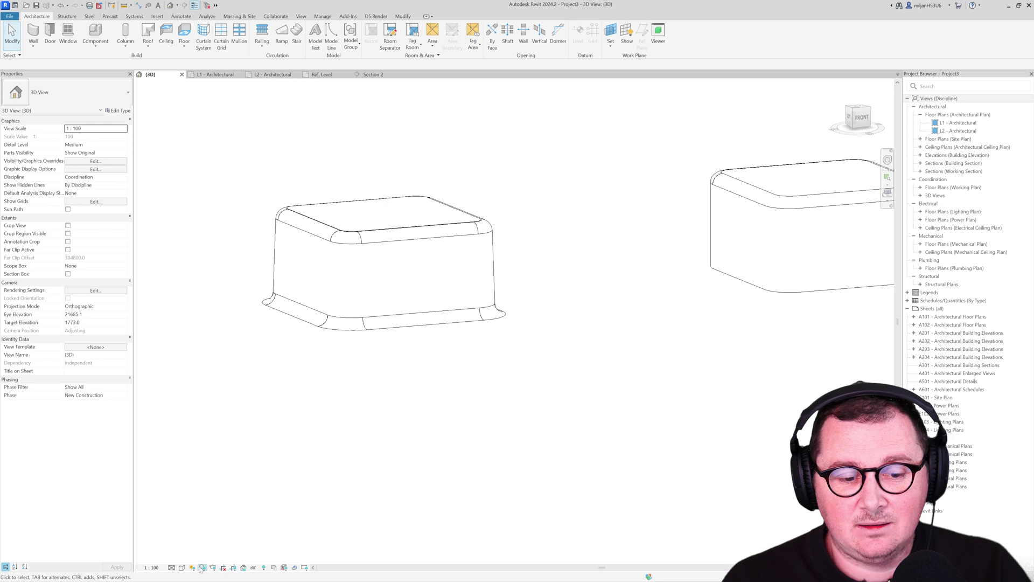
{"action": "scroll", "coordinate": [323, 234], "scroll_direction": "up", "scroll_amount": 4}
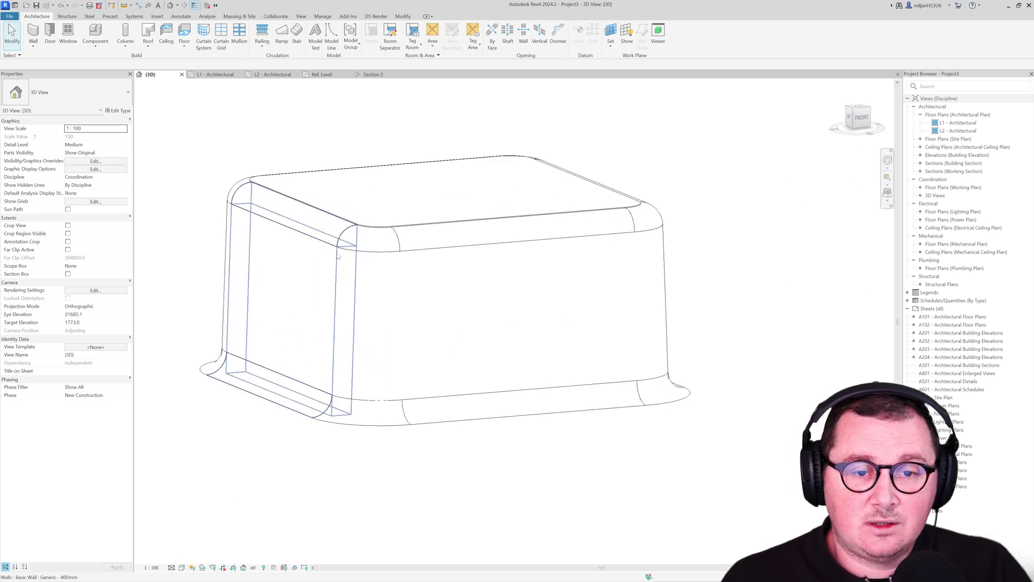
{"action": "left_click", "coordinate": [183, 568]}
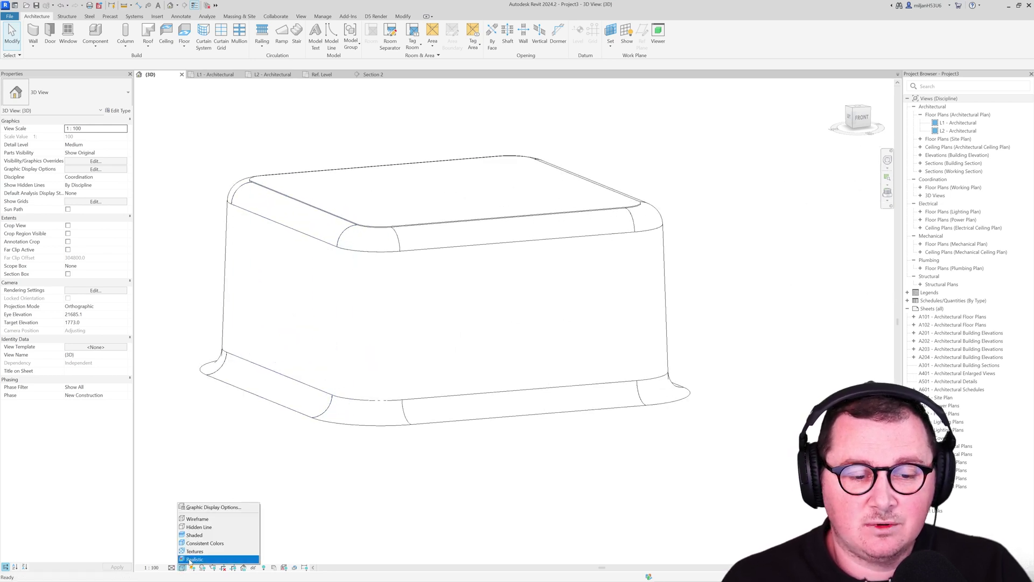
{"action": "left_click", "coordinate": [210, 533]}
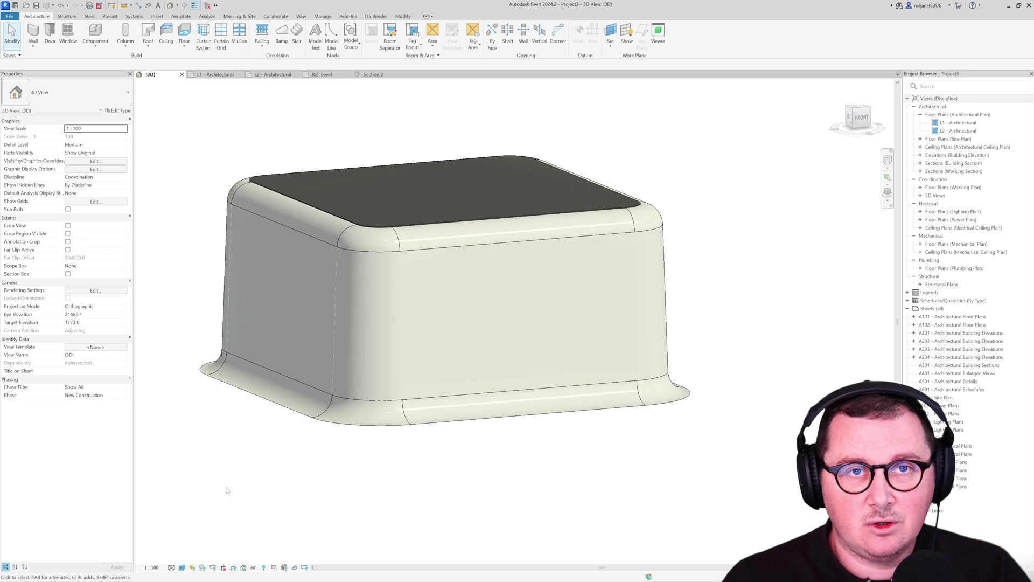
Use Linework with the <Invisible lines> style to hide the seam edges between the walls and the rounded top on the visible sides
{"action": "key", "text": "l"}
{"action": "key", "text": "w"}
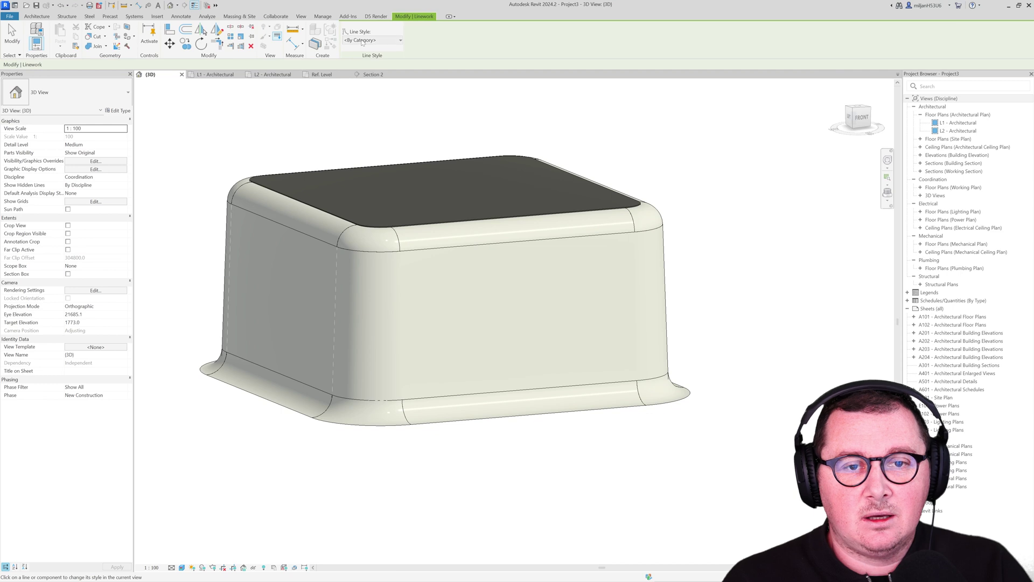
{"action": "left_click", "coordinate": [363, 41]}
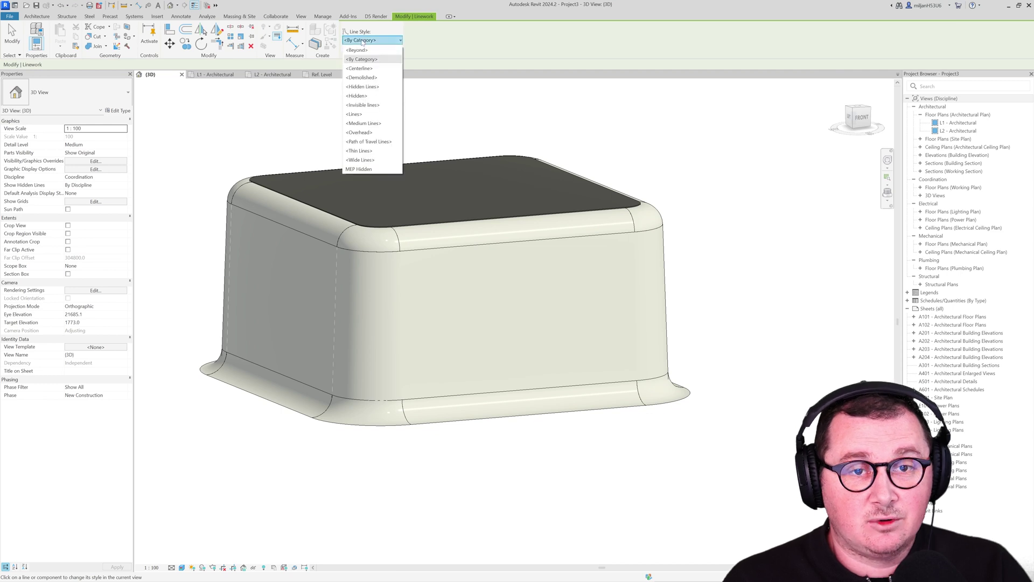
{"action": "left_click", "coordinate": [362, 105]}
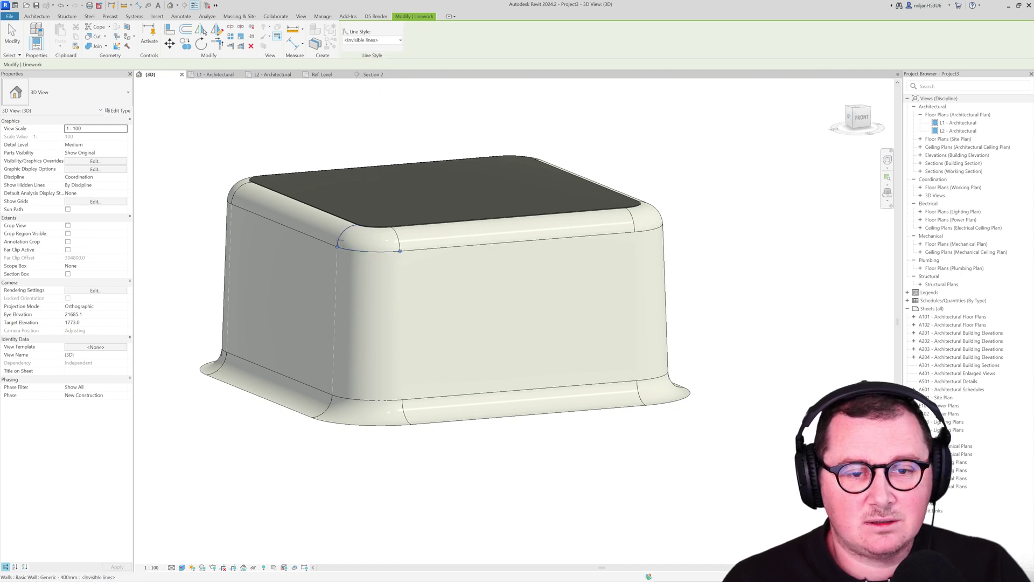
{"action": "left_click", "coordinate": [341, 237]}
{"action": "left_click", "coordinate": [345, 248]}
{"action": "left_click", "coordinate": [326, 244]}
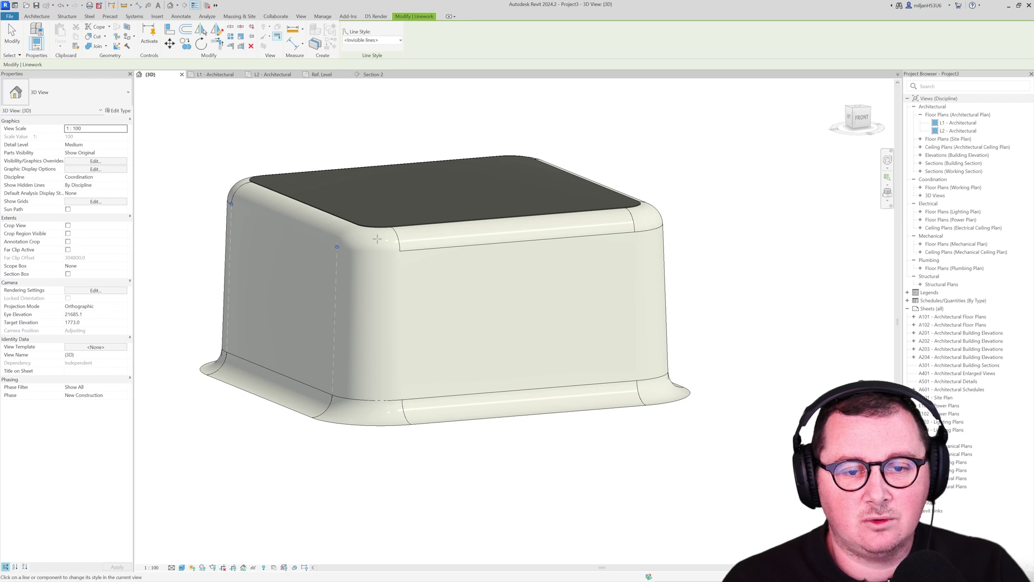
{"action": "left_click", "coordinate": [395, 241]}
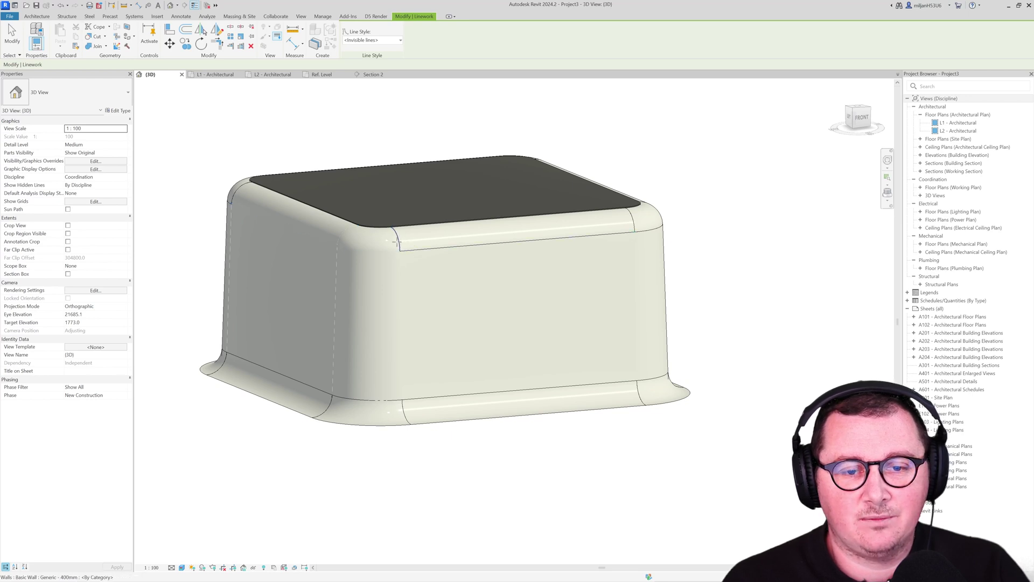
{"action": "left_click", "coordinate": [634, 221]}
{"action": "left_click", "coordinate": [646, 231]}
Hide the seam edges between the walls and the flared base, including its corner joints, with the same invisible line style
{"action": "left_click", "coordinate": [651, 378]}
{"action": "left_click", "coordinate": [639, 391]}
{"action": "left_click", "coordinate": [620, 382]}
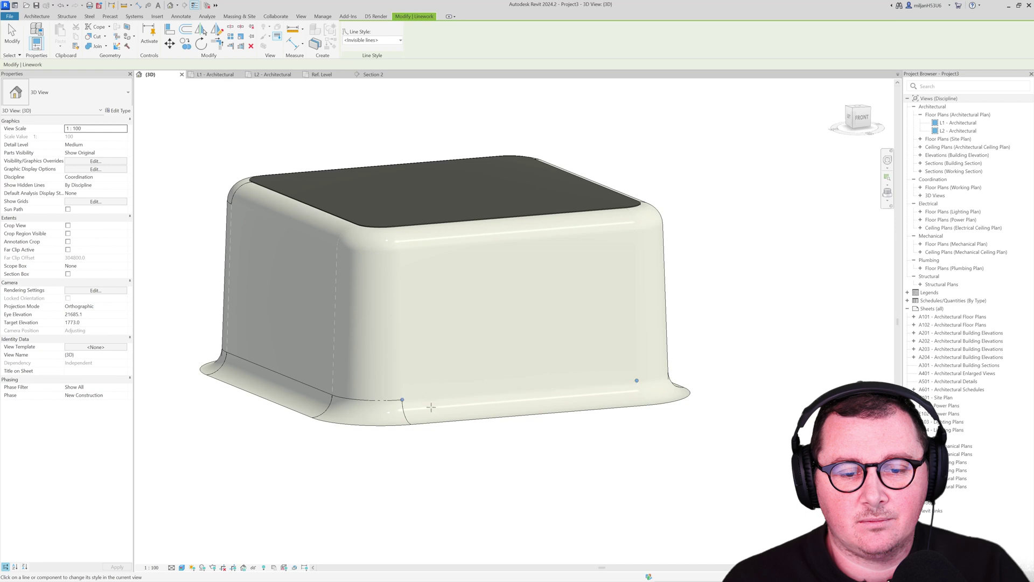
{"action": "left_click", "coordinate": [389, 401]}
{"action": "left_click", "coordinate": [398, 412]}
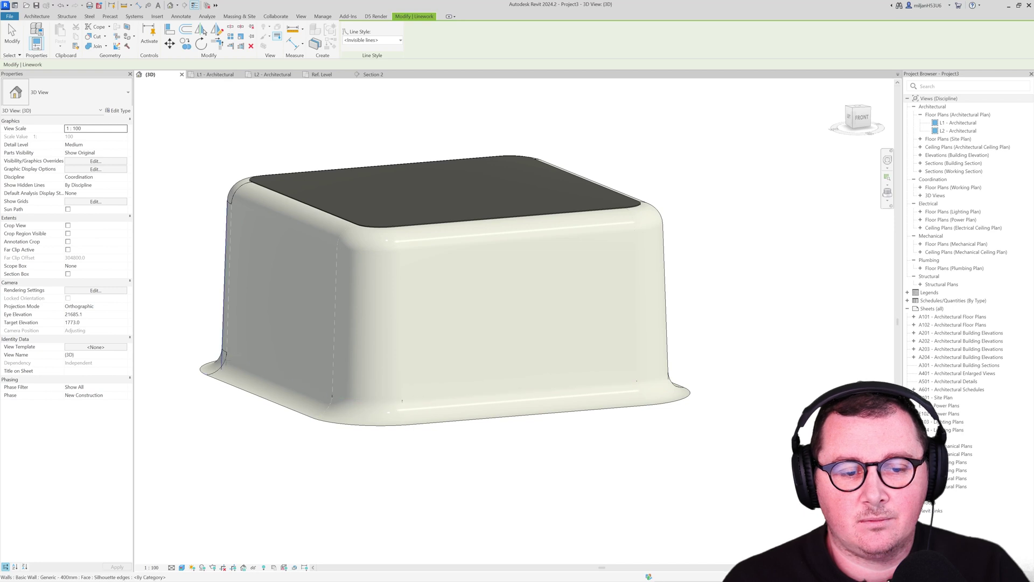
{"action": "key", "text": "Escape"}
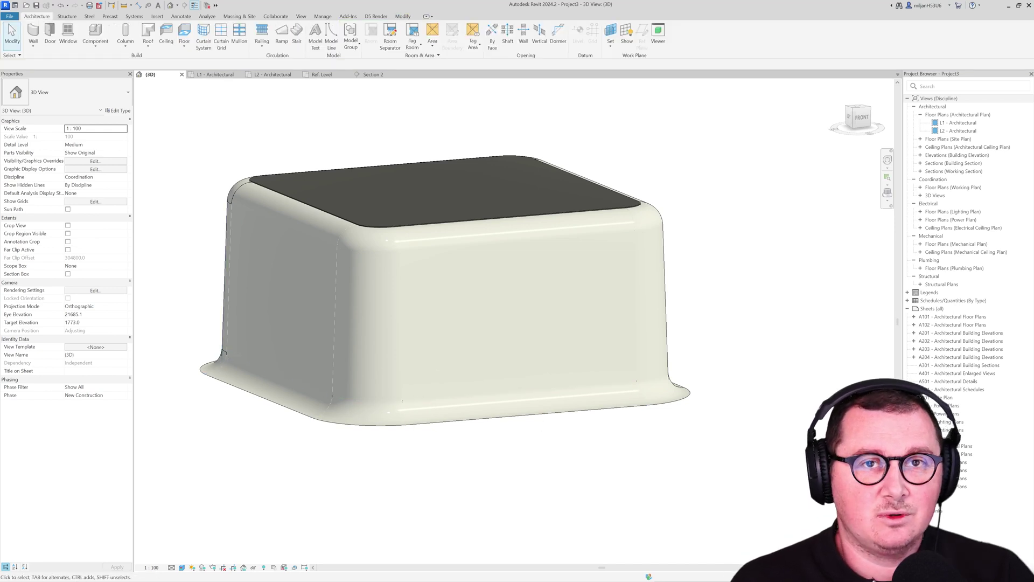